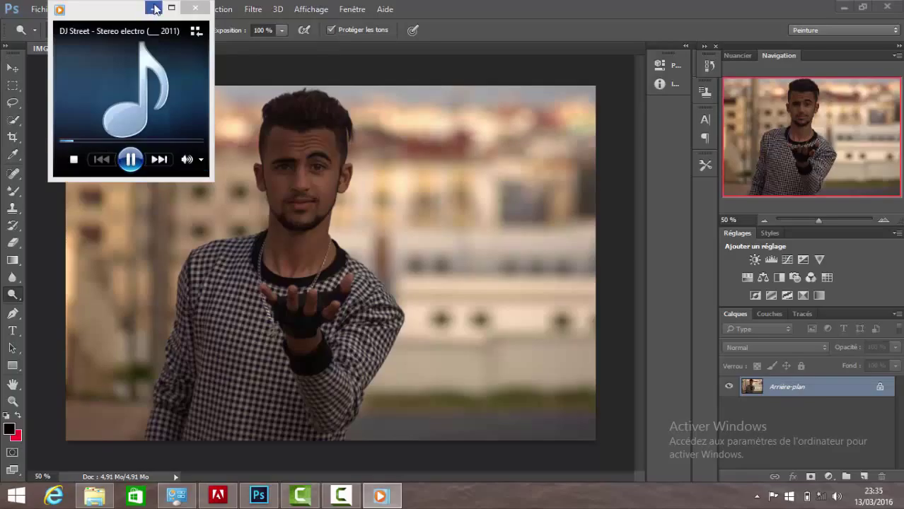
Minimize the music player window to bring Photoshop and the portrait forward.
left_click(153, 7)
Duplicate the background layer as 'Arrière-plan copie'.
right_click(797, 387)
left_click(770, 272)
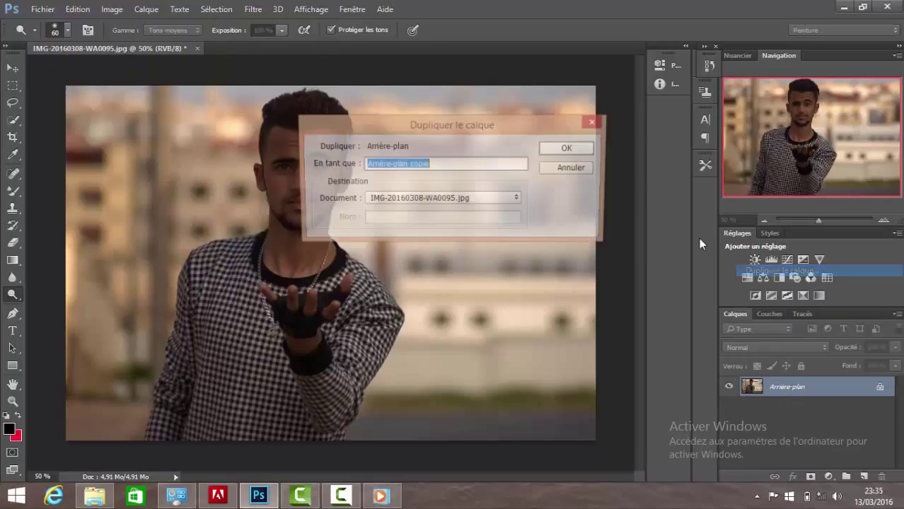
left_click(574, 145)
left_click(252, 8)
left_click(274, 86)
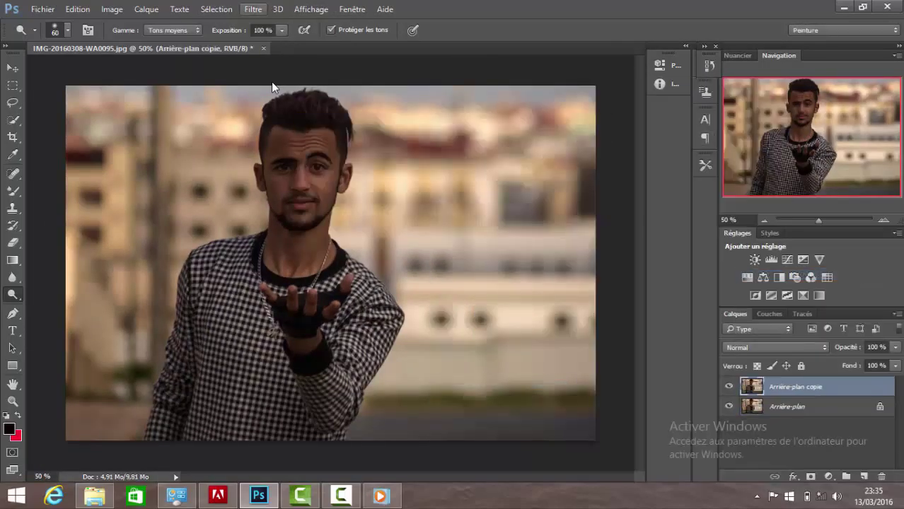
Switch to the Spot Healing Brush at 7 px and view the portrait at 100%.
key("j")
key("ctrl+1")
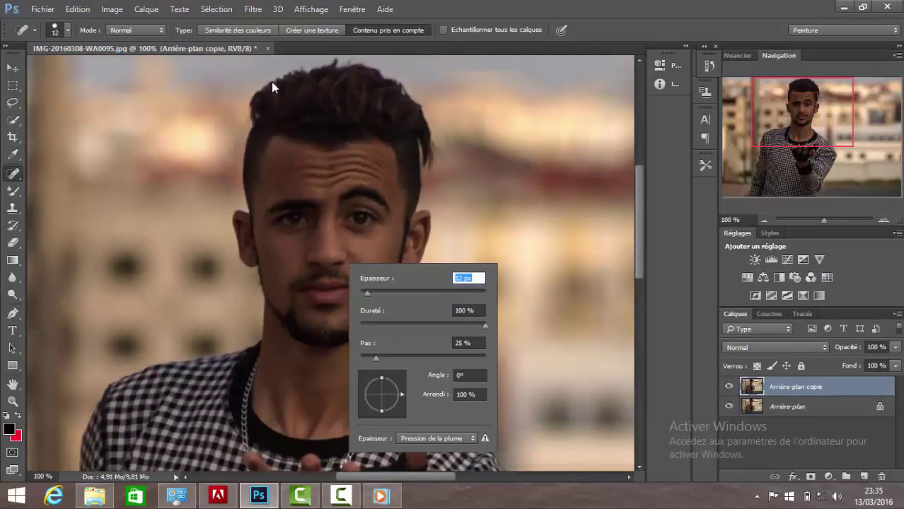
type("7")
key("Return")
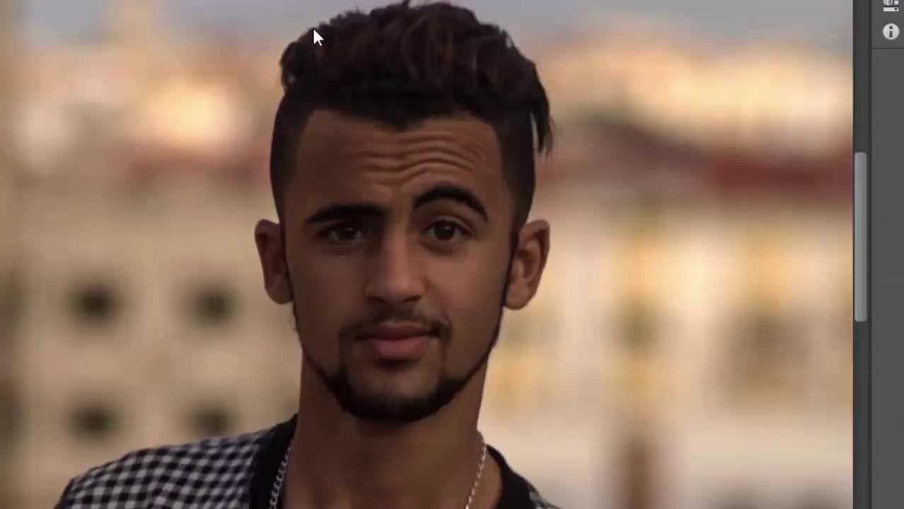
Resize the healing brush to 11 px and heal blemishes on the forehead and cheek.
right_click(315, 35)
key("Escape")
key("ctrl+plus")
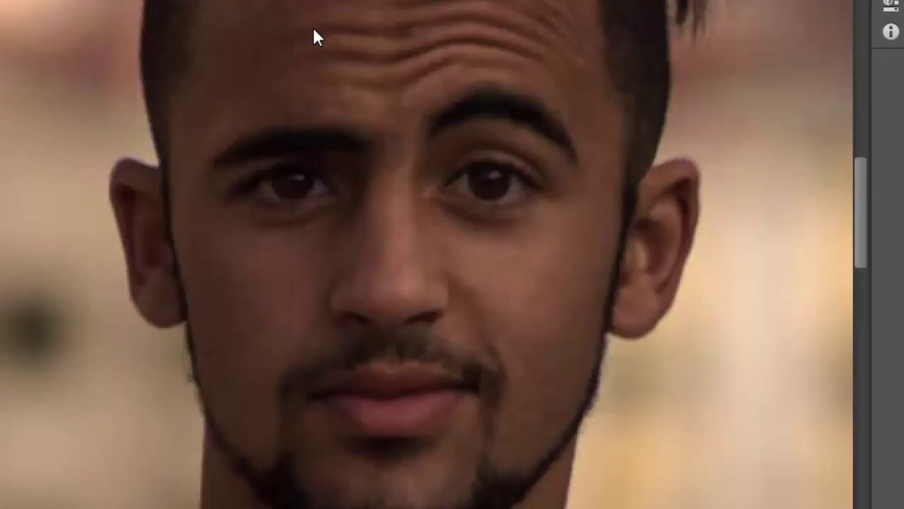
key("ctrl+minus")
right_click(313, 30)
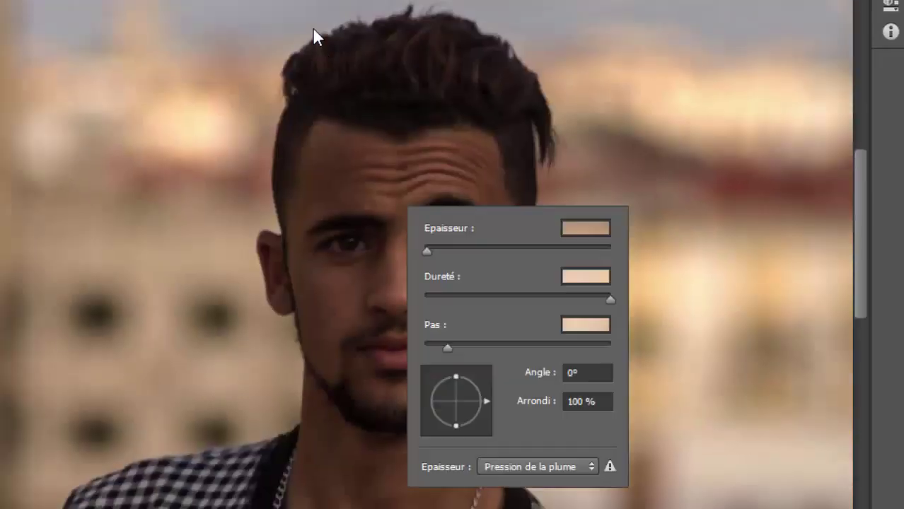
key("Return")
left_click(368, 202)
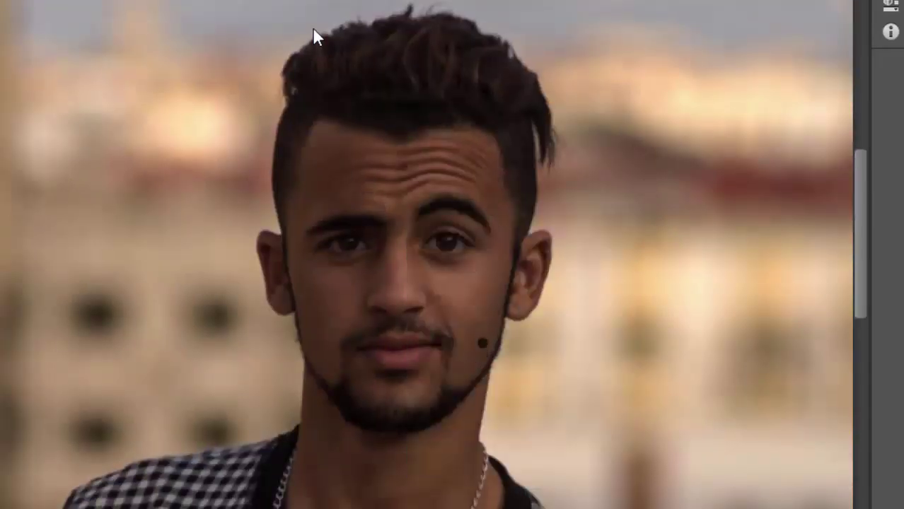
key("ctrl+z")
scroll(313, 29, "down", 1)
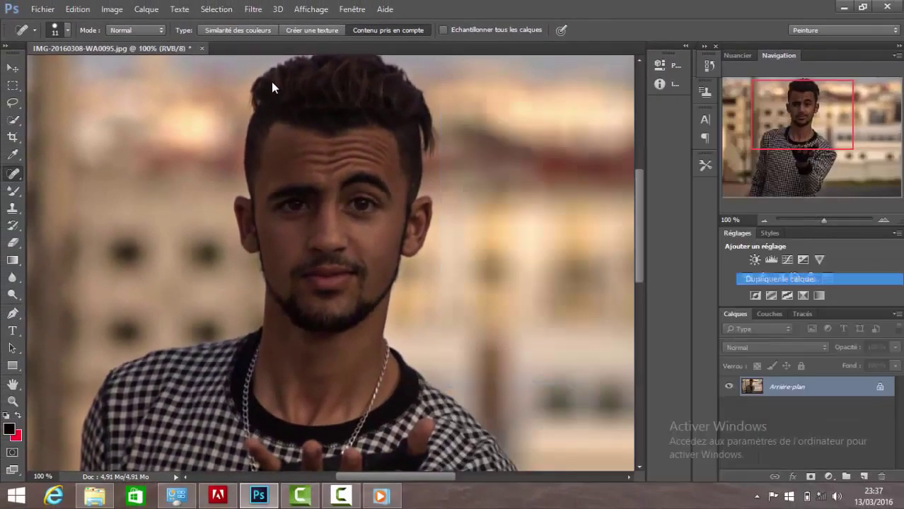
Duplicate the retouched layer and apply Dust & Scratches plus a blur filter to the copy.
key("ctrl+j")
key("alt+t")
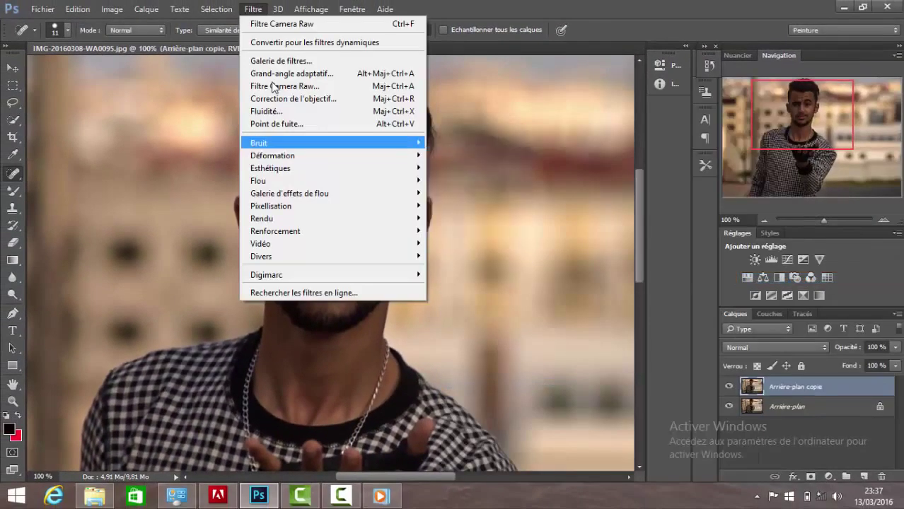
key("Right")
key("Down")
key("Return")
key("Return")
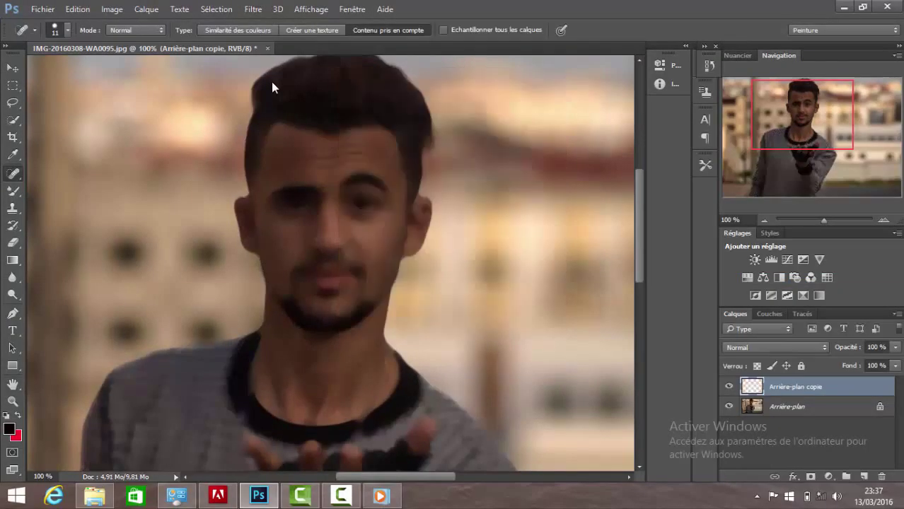
key("alt+t")
key("Down")
key("Down")
key("Down")
key("Right")
key("Return")
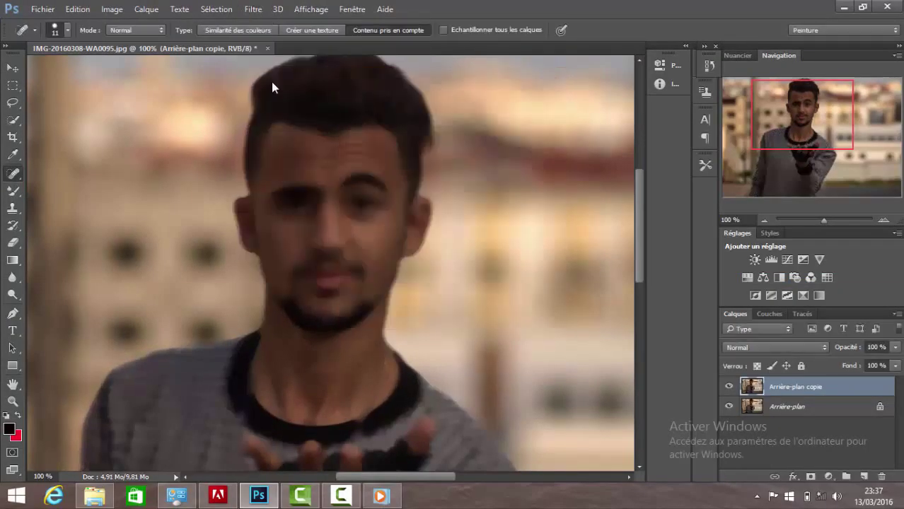
Add a black Hide All mask to the blurred copy and pick a soft 28 px brush.
key("Return")
key("alt+c")
key("Down")
key("Down")
key("Down")
key("Right")
key("Down")
key("Return")
right_click(272, 87)
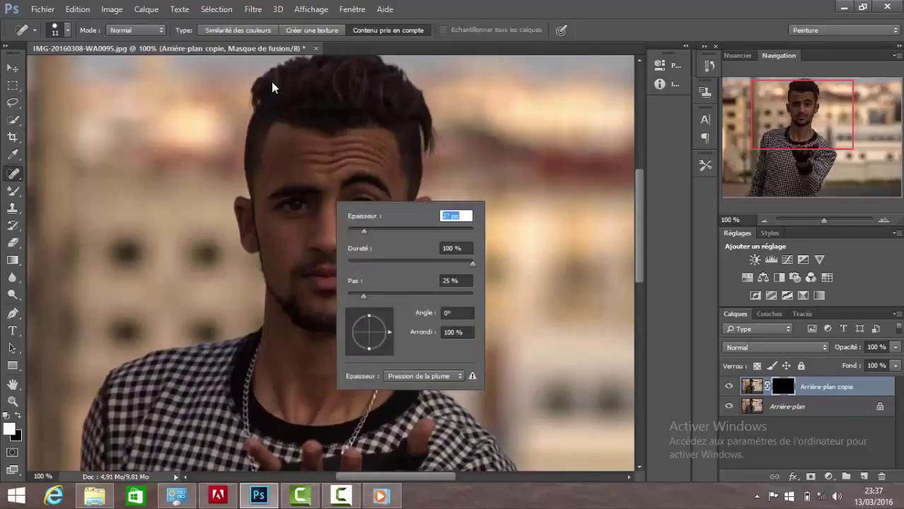
type("27")
key("Return")
key("b")
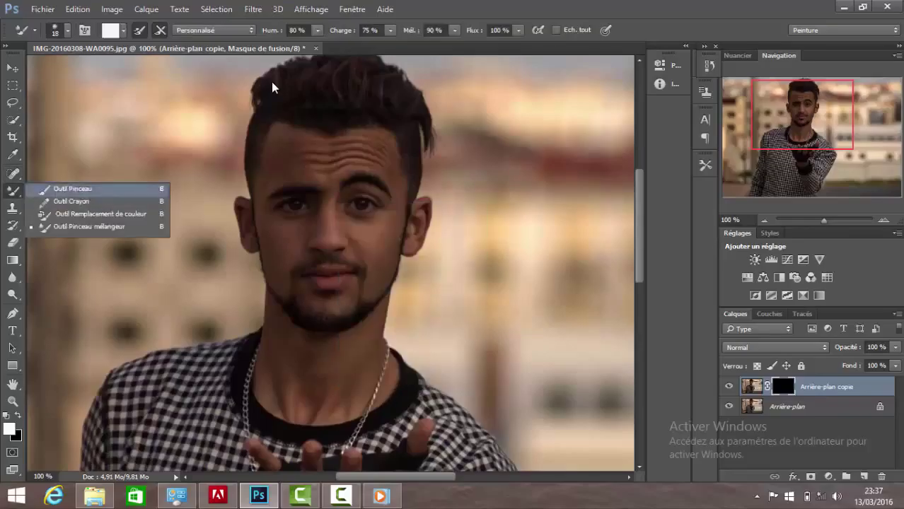
right_click(272, 87)
key("Return")
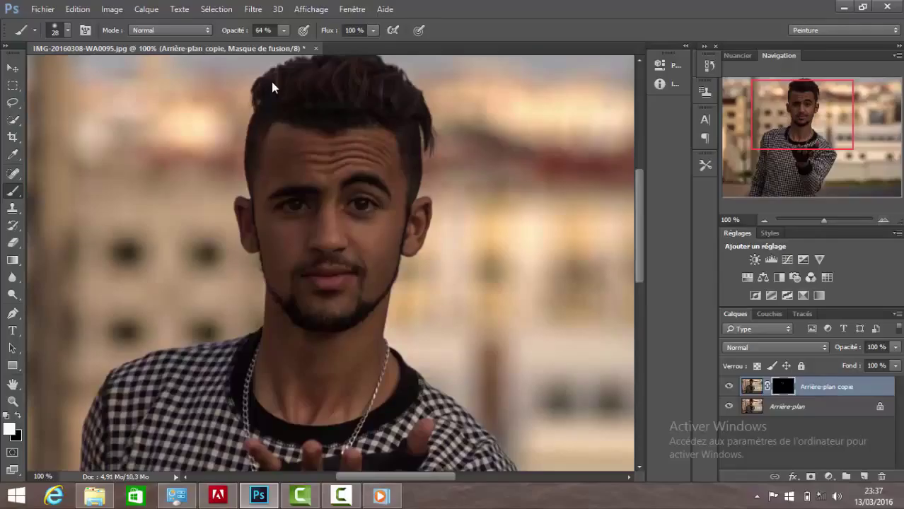
Paint the mask with a 36 px brush, set fill to 50%, and flatten the image.
right_click(387, 147)
left_click_drag(461, 180, 471, 180)
key("Return")
left_click(895, 365)
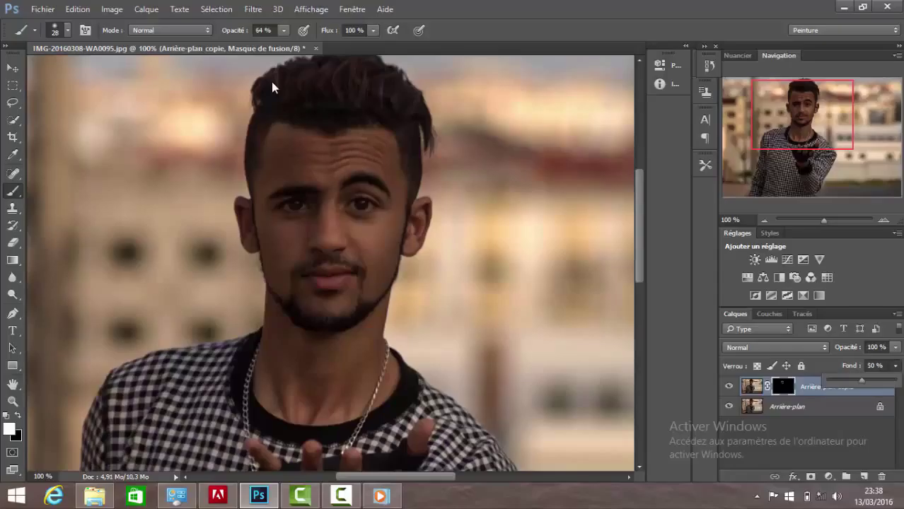
key("Return")
scroll(273, 88, "down", 2)
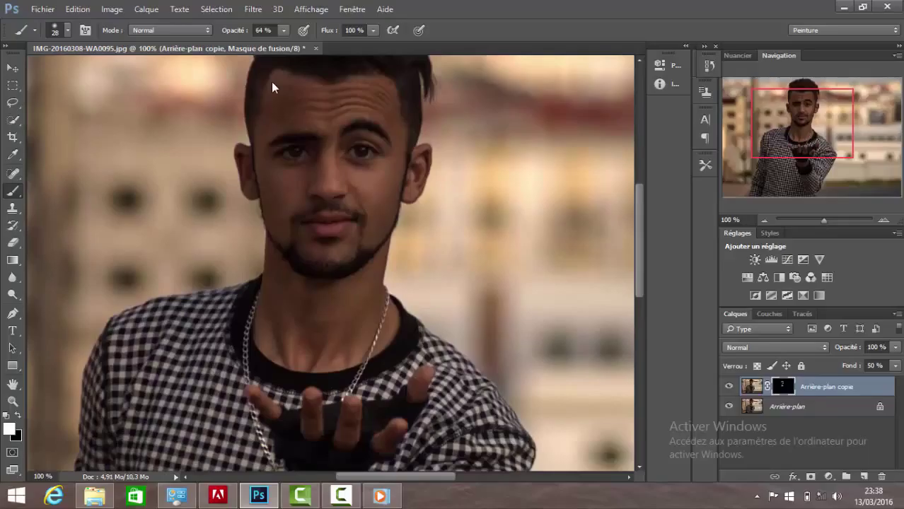
scroll(273, 88, "up", 2)
right_click(820, 387)
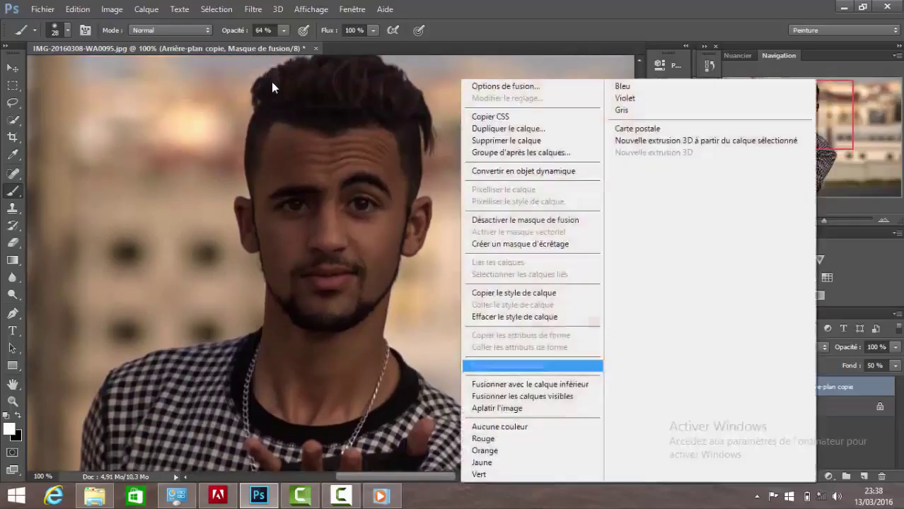
left_click(495, 408)
Duplicate the background and Quick Select the face and neck.
key("ctrl+alt+j")
key("Return")
key("w")
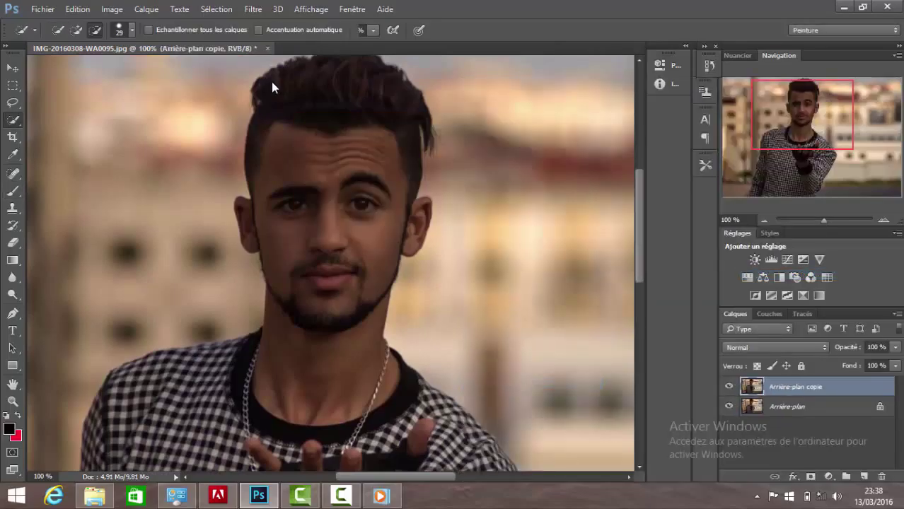
mouse_move(332, 156)
left_mouse_down()
mouse_move(326, 396)
mouse_move(368, 424)
left_mouse_up()
scroll(333, 248, "up", 1)
left_click_drag(254, 156, 354, 152)
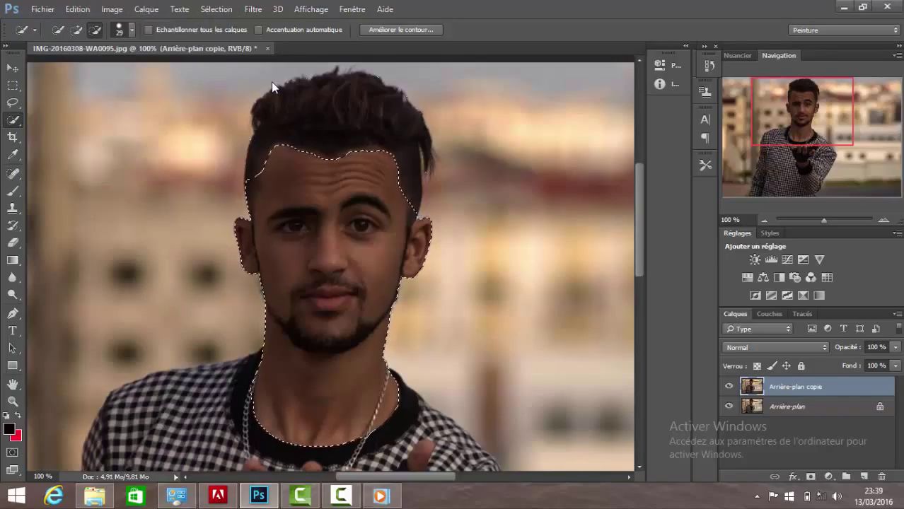
Apply Smart Sharpen with Radius 2,8 px and Gain 119 to the selection.
key("alt+t")
key("Up")
key("Up")
key("Up")
key("Right")
key("Down")
key("Down")
key("Down")
key("Return")
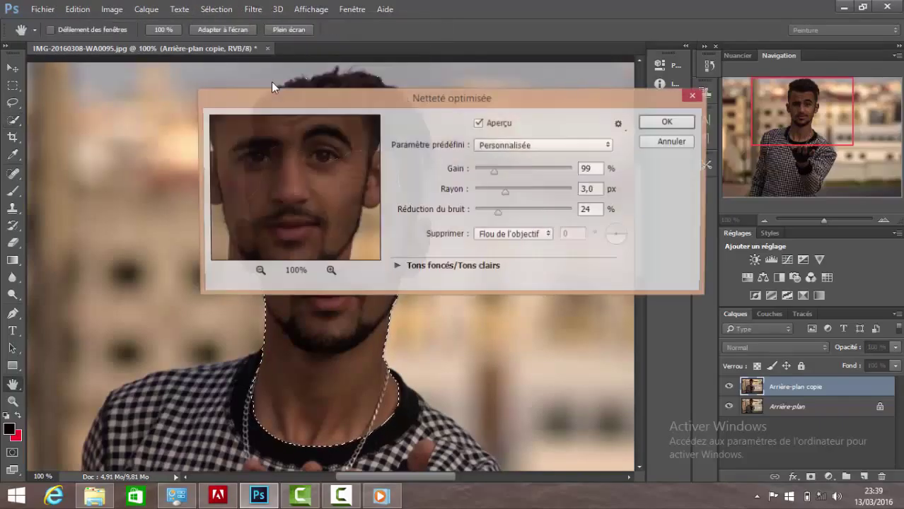
key("ctrl+minus")
key("ctrl+minus")
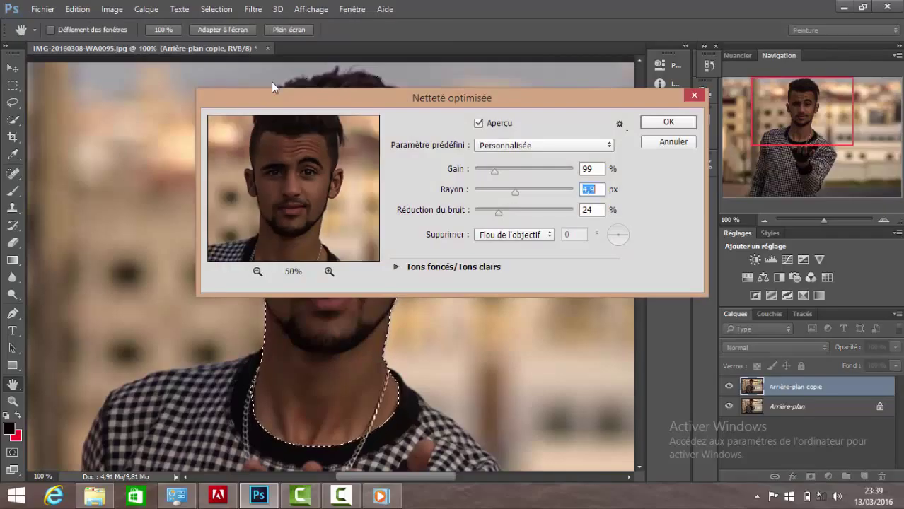
type("2,8")
key("Tab")
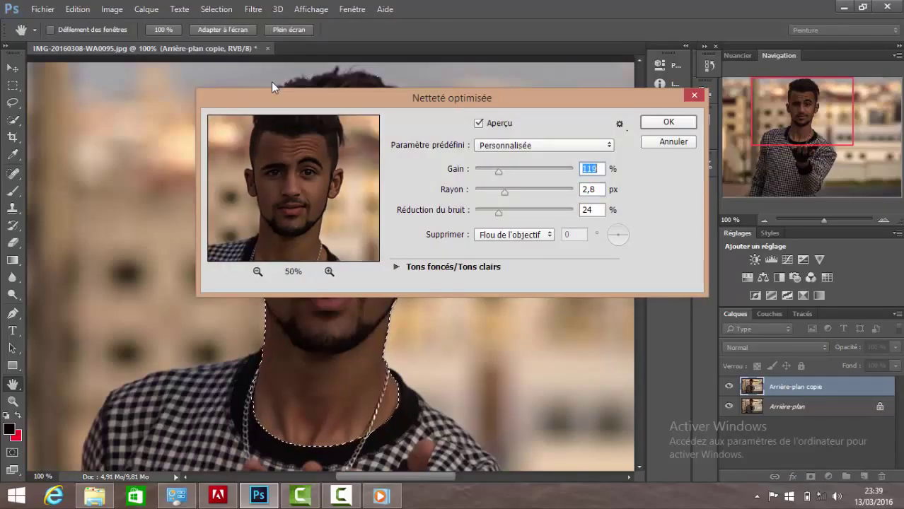
type("119")
key("Return")
key("shift+7")
key("shift+7")
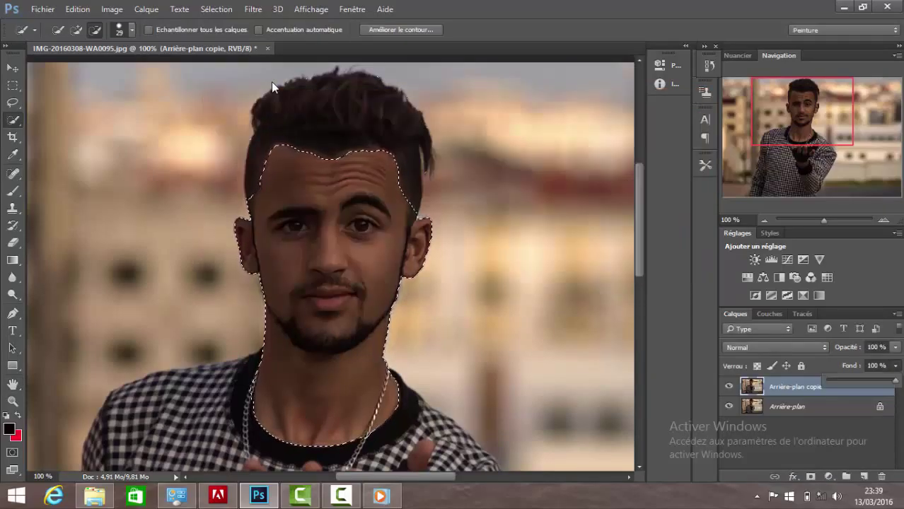
Merge the visible layers and duplicate the merged result.
key("ctrl+j")
key("ctrl+e")
right_click(807, 386)
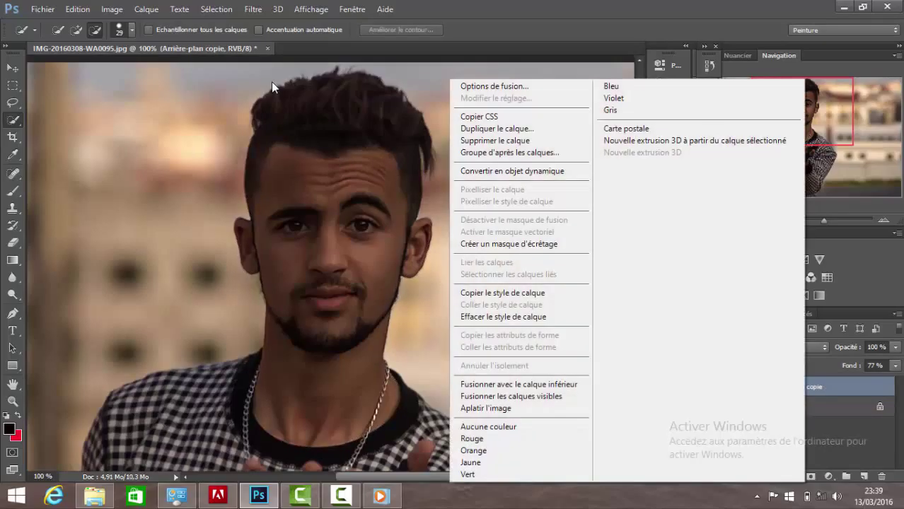
key("Return")
key("ctrl+j")
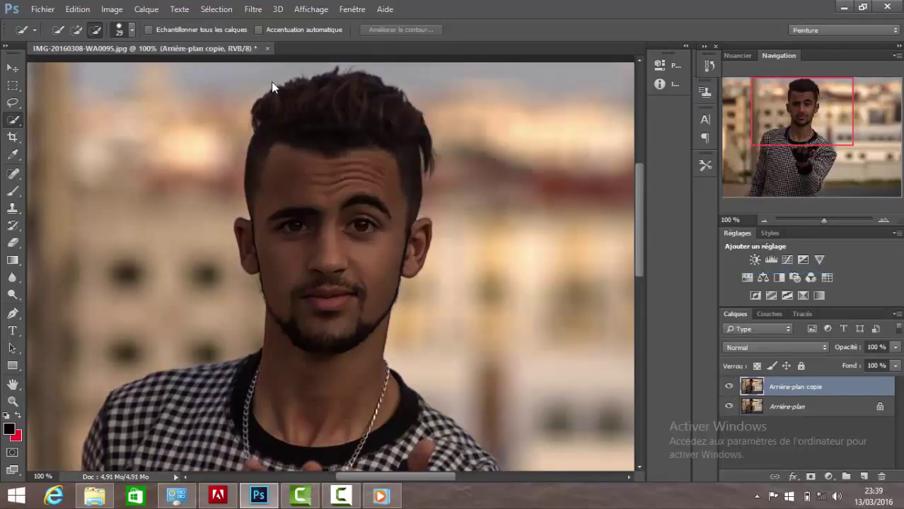
key("ctrl+minus")
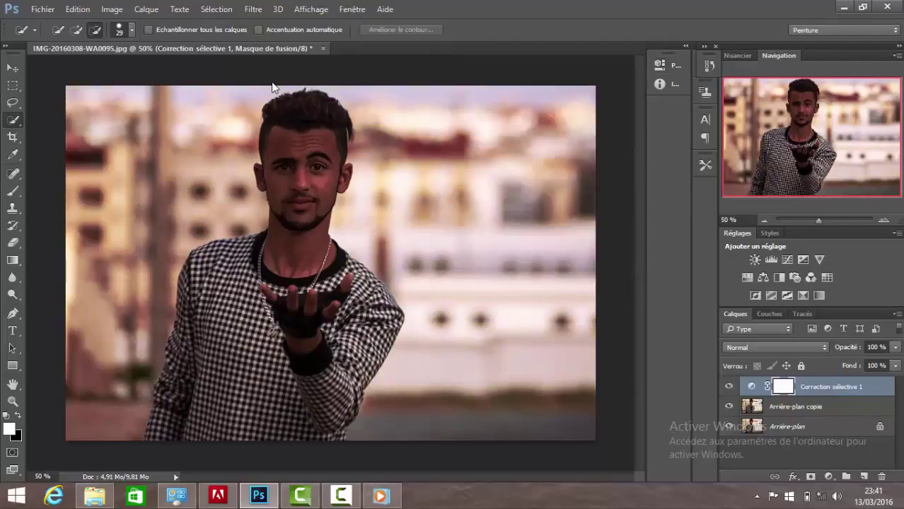
Use a large 139 px soft eraser, enlarged further, to mask the selective-colour grade.
key("e")
right_click(272, 86)
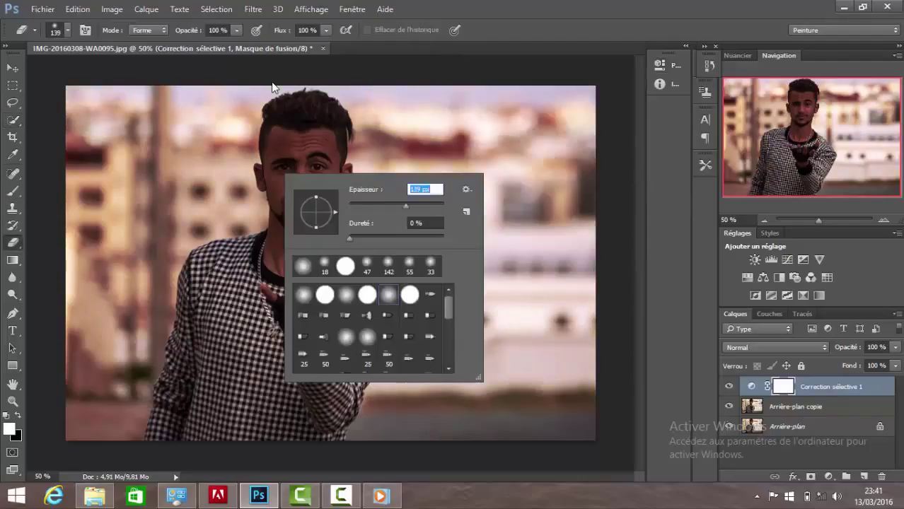
key("Return")
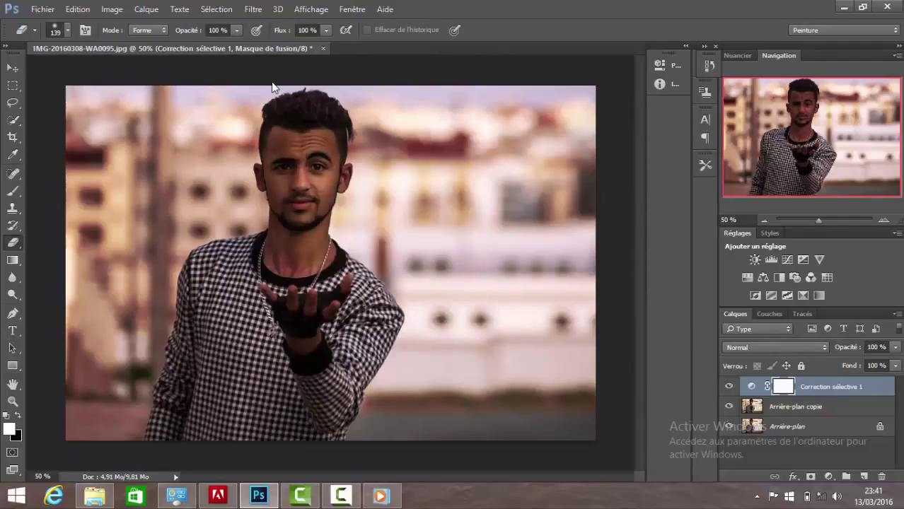
key("bracketright")
key("bracketright")
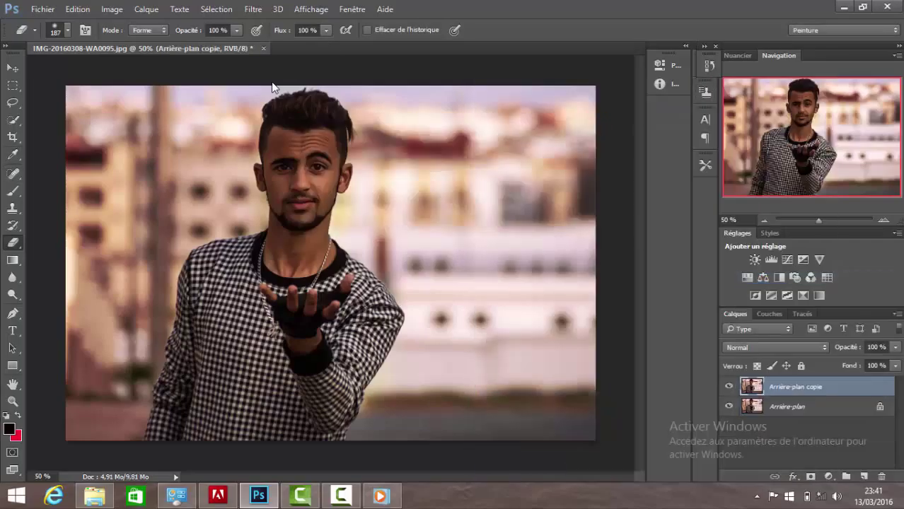
key("o")
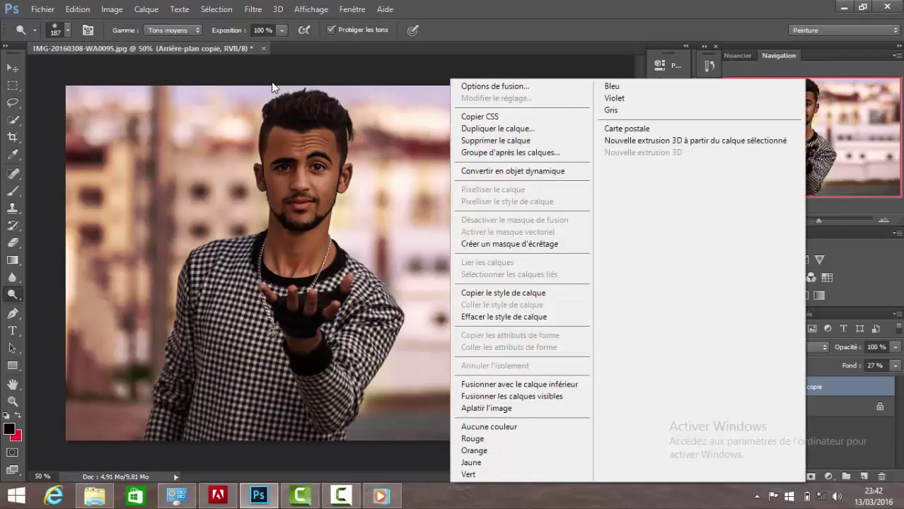
Duplicate the background, zoom to the face, and dodge at 50% exposure with an 8 px soft brush.
key("Return")
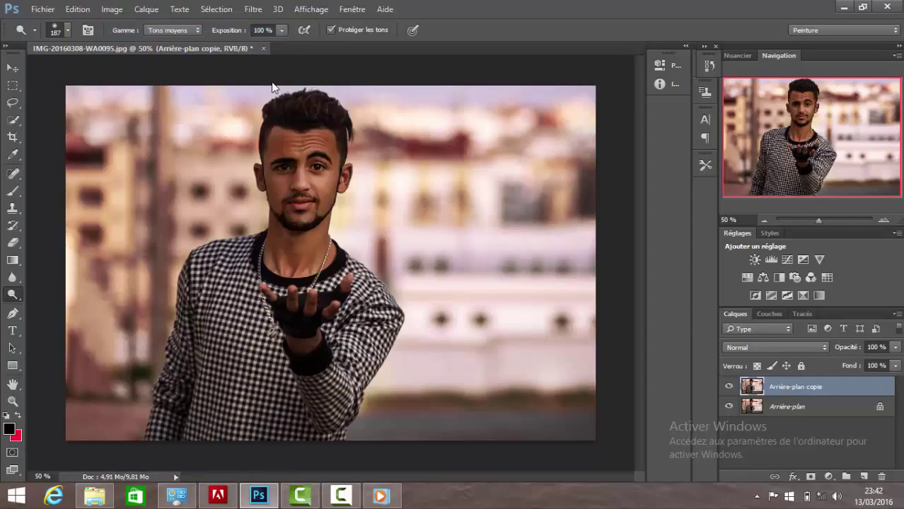
left_click(272, 87)
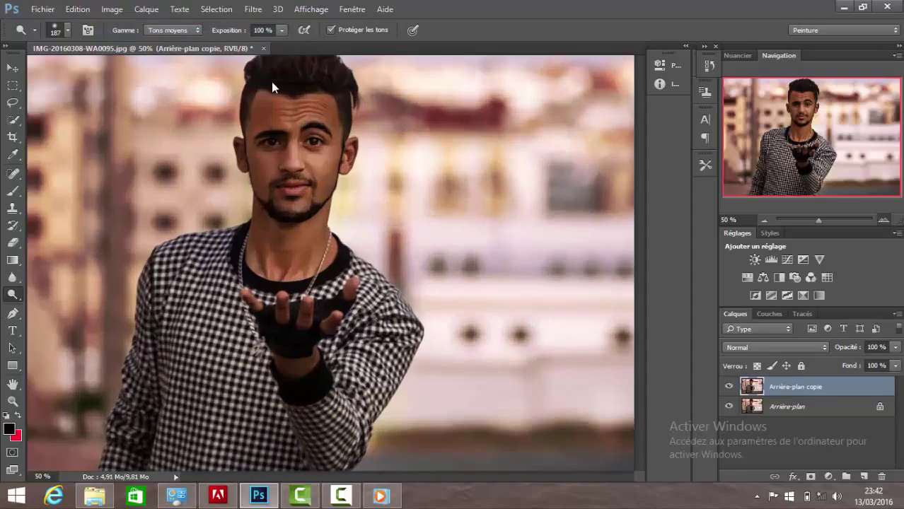
left_click(272, 87)
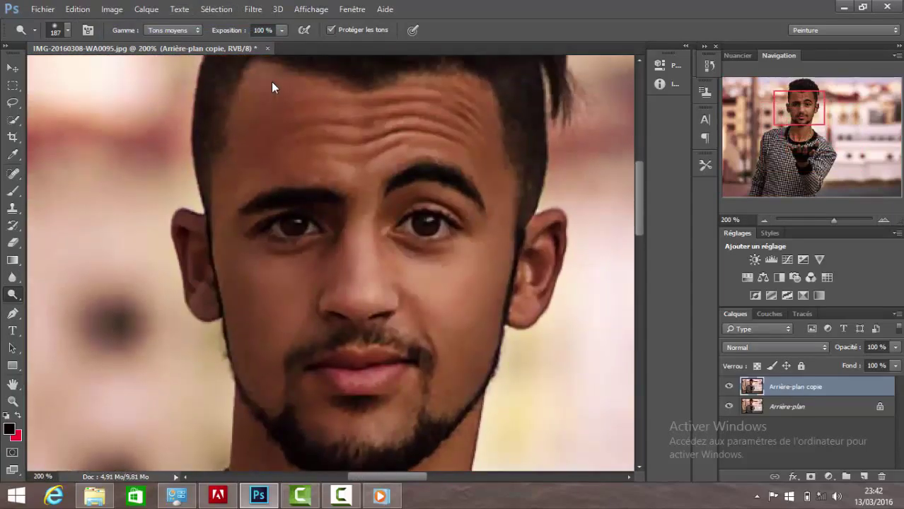
key("5")
right_click(272, 87)
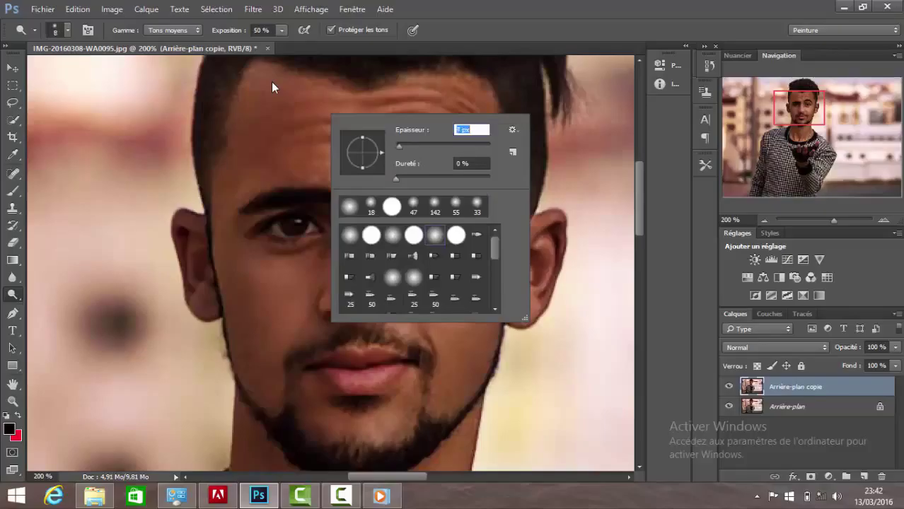
key("Return")
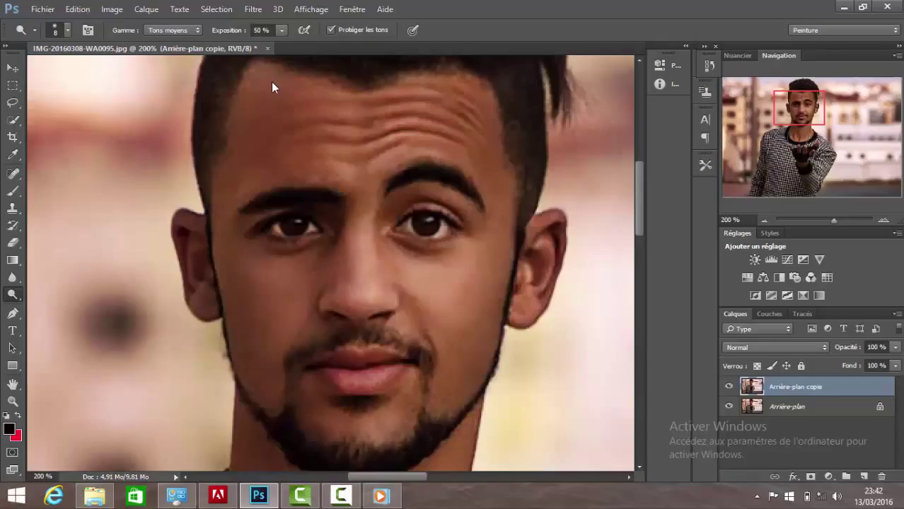
left_click(895, 366)
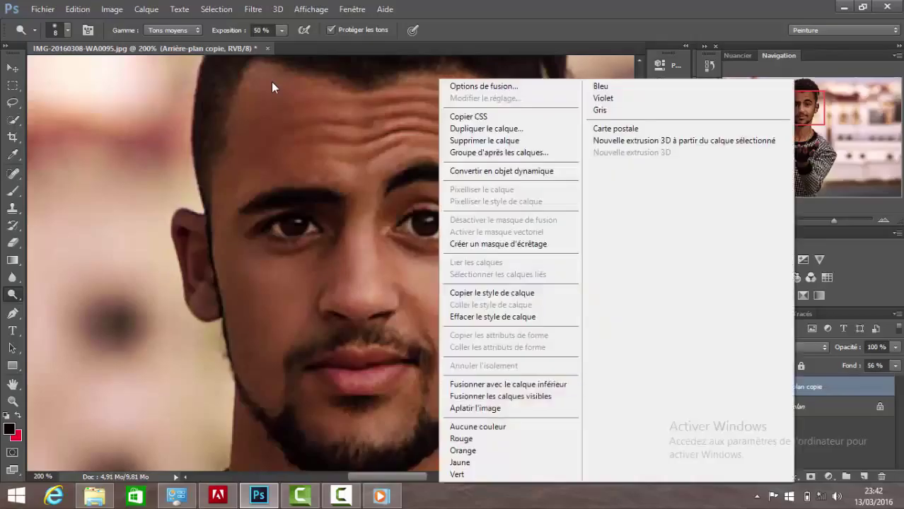
Smudge along the top of the hairline with a 4 px brush, then switch to 7 px.
scroll(273, 87, "up", 5)
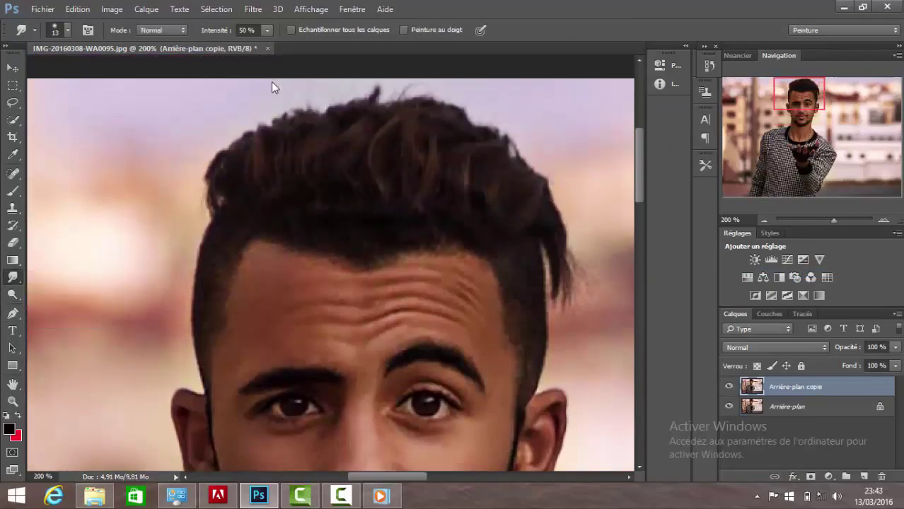
scroll(273, 87, "up", 2)
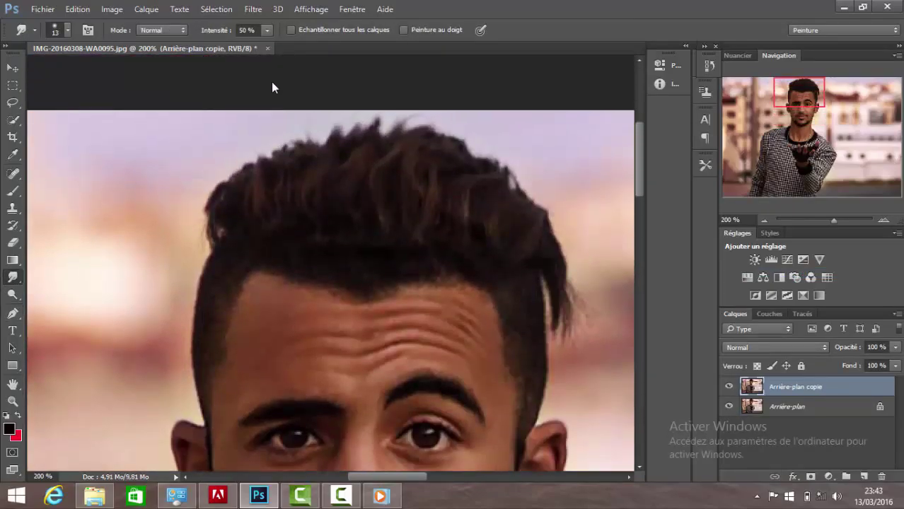
right_click(495, 154)
type("4")
key("Return")
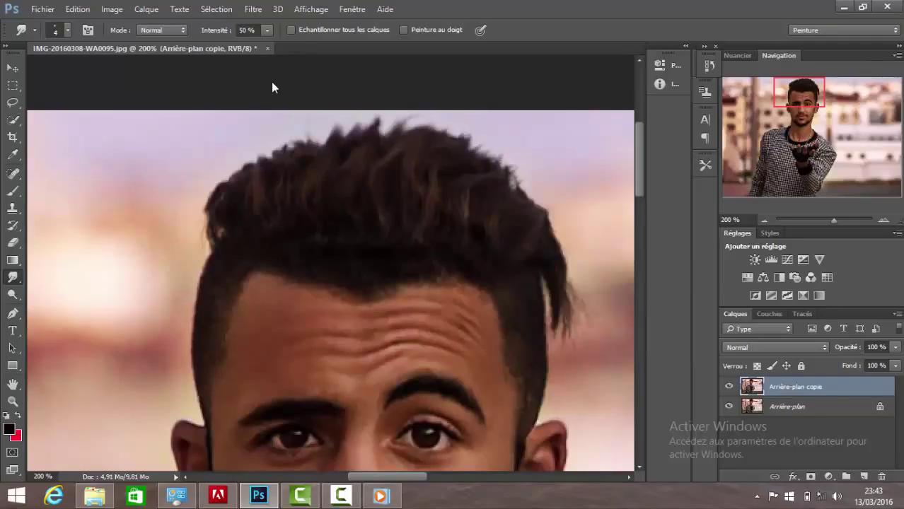
mouse_move(436, 129)
left_mouse_down()
mouse_move(311, 139)
mouse_move(236, 168)
mouse_move(208, 195)
left_mouse_up()
right_click(271, 160)
key("Return")
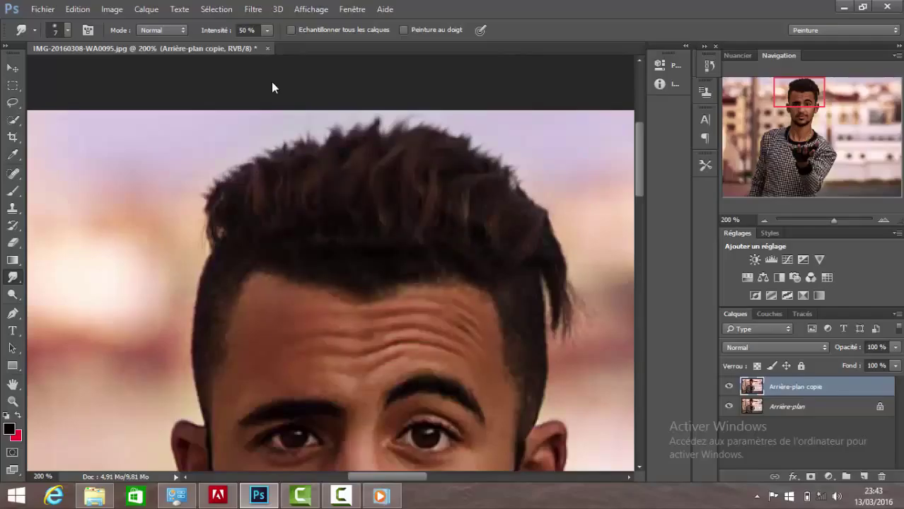
Smudge down the left side of the hairline, set a 12 px brush, and zoom out.
scroll(366, 207, "down", 1)
right_click(365, 207)
key("Return")
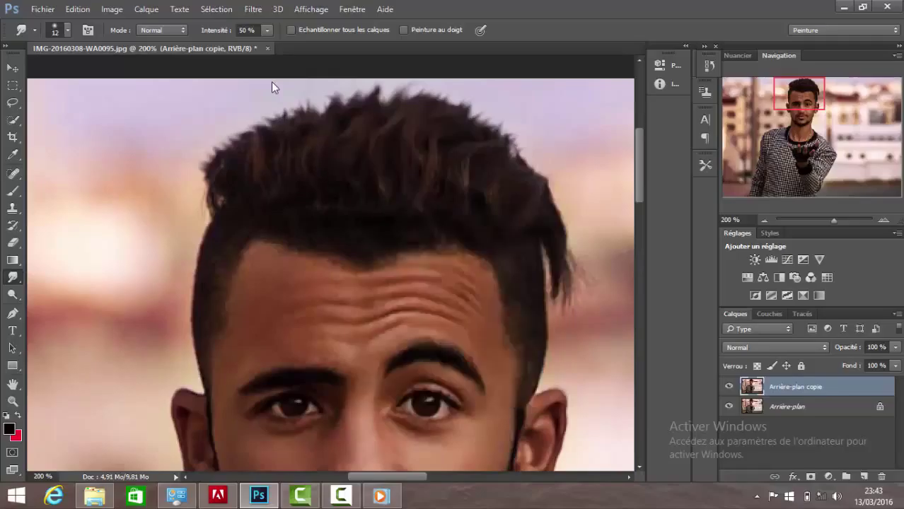
mouse_move(273, 117)
left_mouse_down()
mouse_move(236, 138)
mouse_move(205, 177)
left_mouse_up()
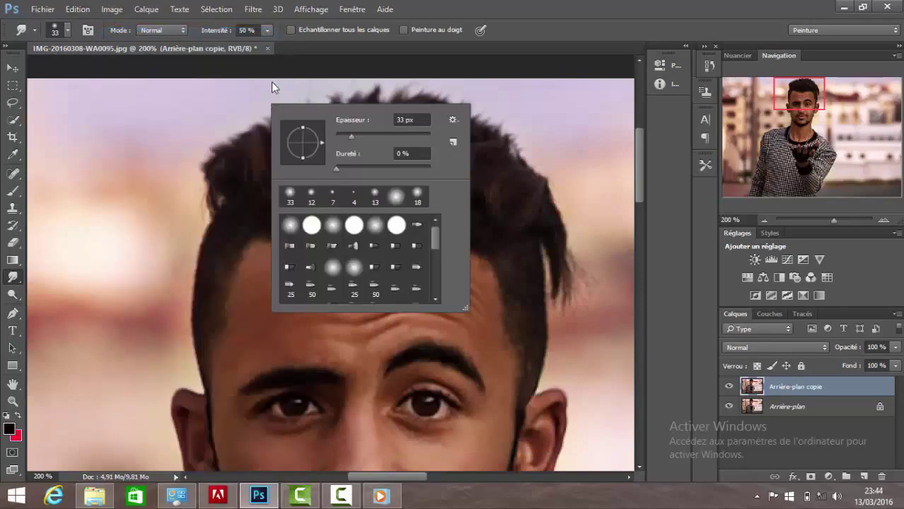
type("12")
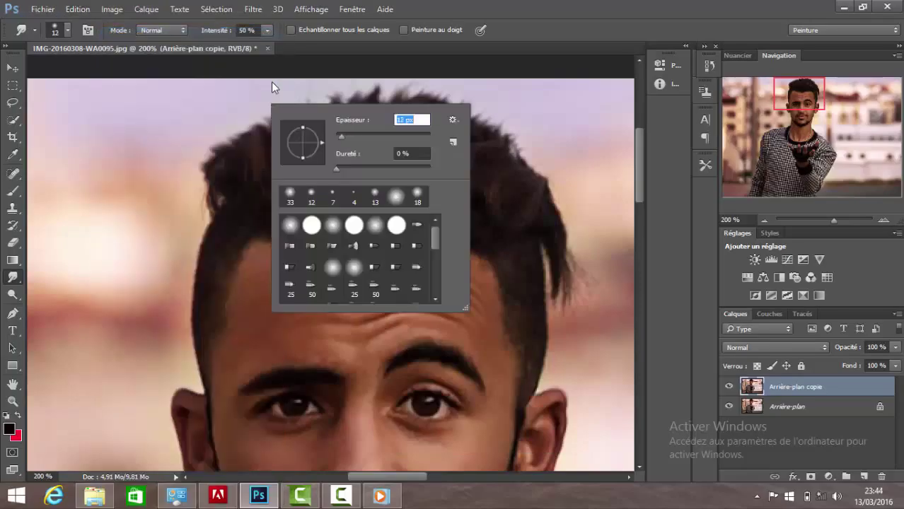
key("Return")
key("ctrl+minus")
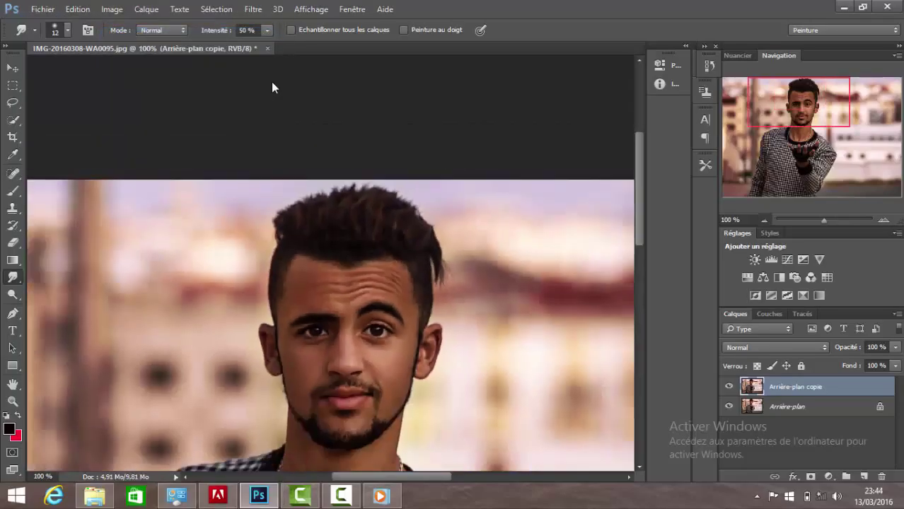
key("ctrl+minus")
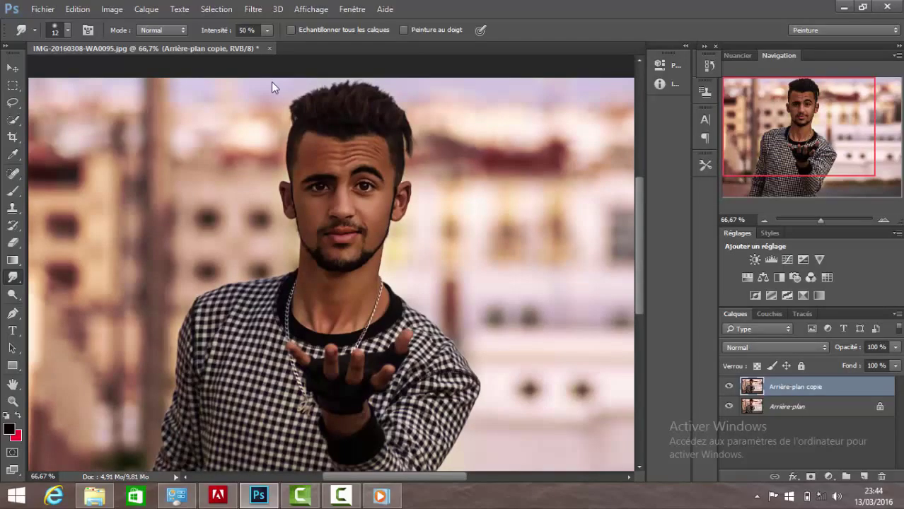
Delete the old background copy and duplicate the background layer again.
left_click(881, 476)
key("Return")
right_click(749, 388)
left_click(781, 275)
key("Return")
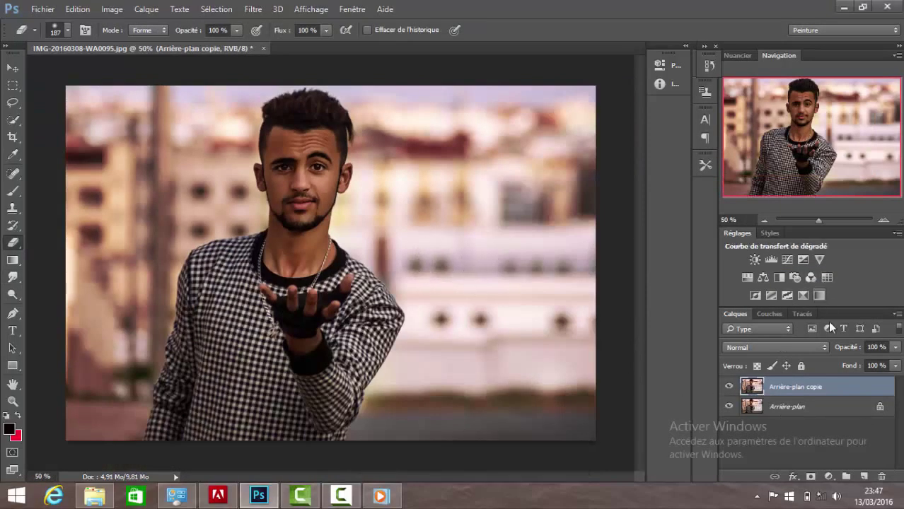
Add an EdgyAmber Color Lookup masked off the man, merge visible, and duplicate the background.
left_click(826, 277)
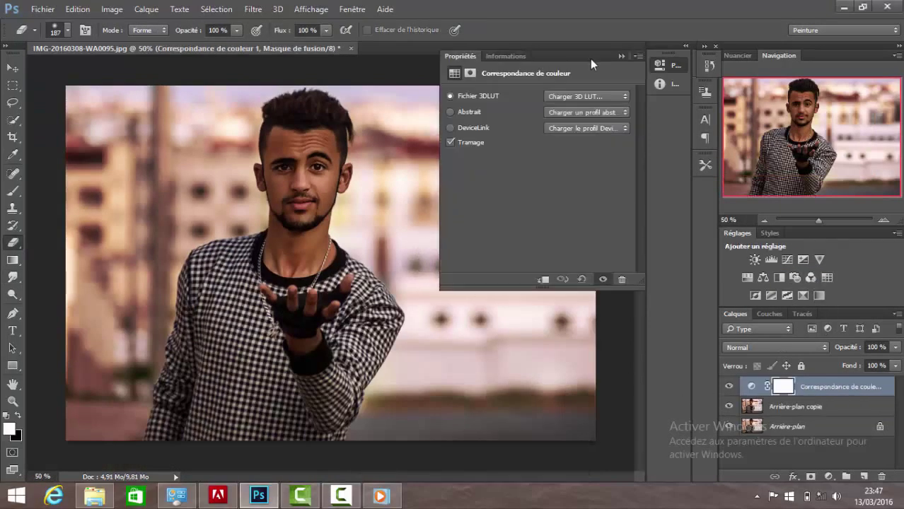
left_click(586, 96)
left_click(600, 237)
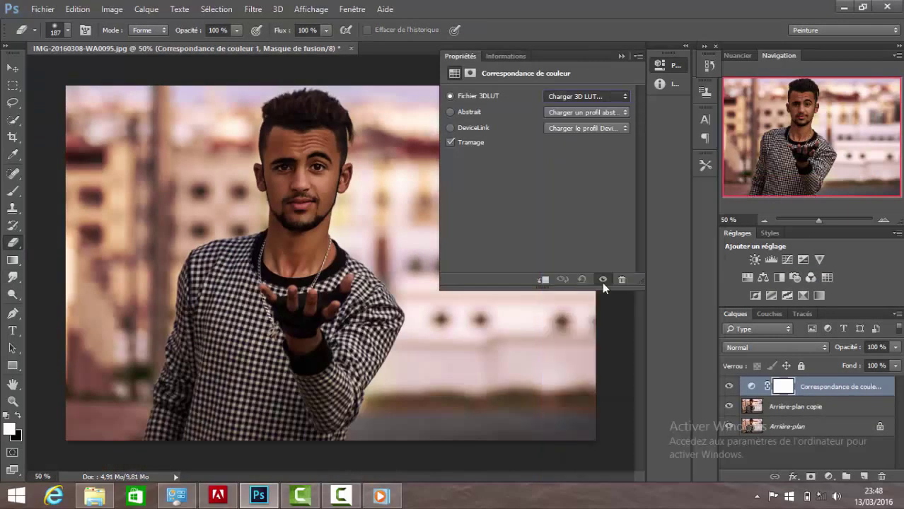
left_click(620, 56)
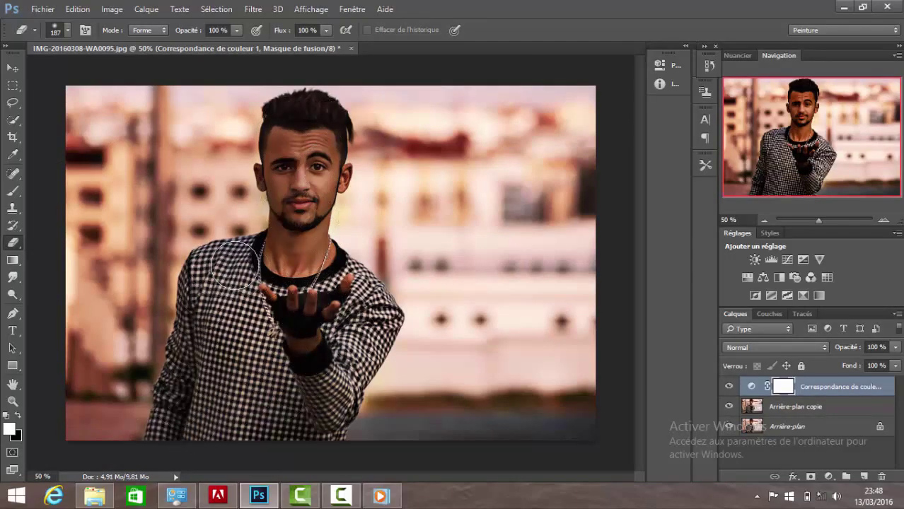
left_click_drag(300, 254, 304, 119)
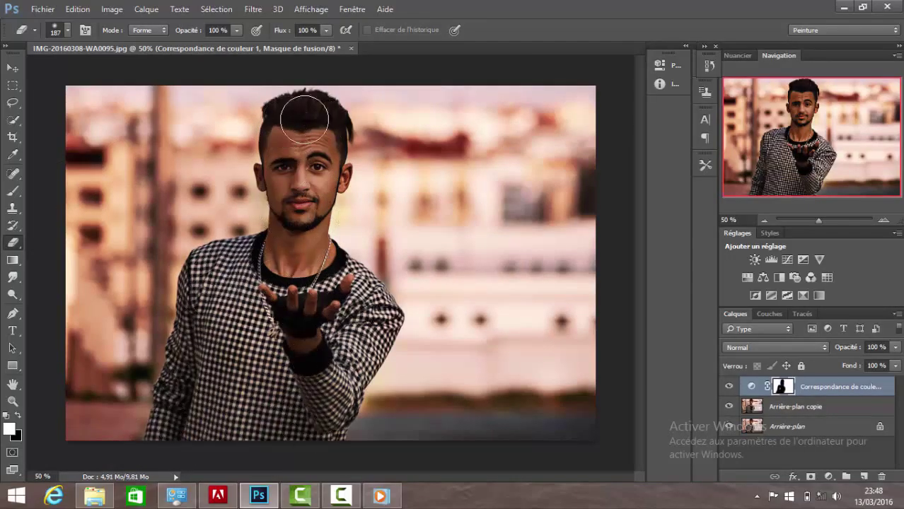
right_click(785, 386)
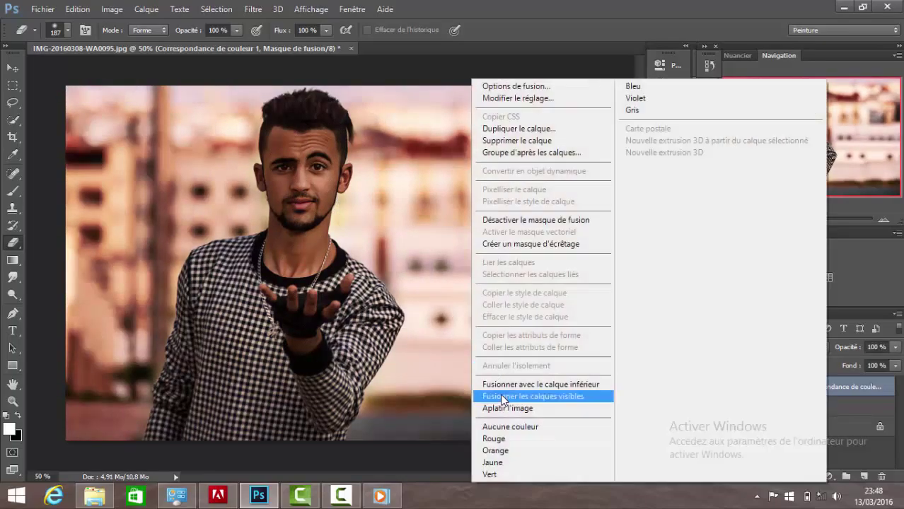
left_click(537, 364)
right_click(785, 386)
left_click(607, 118)
key("Return")
Add a Vibrance adjustment, flatten it into the image, and duplicate the background.
left_click(819, 260)
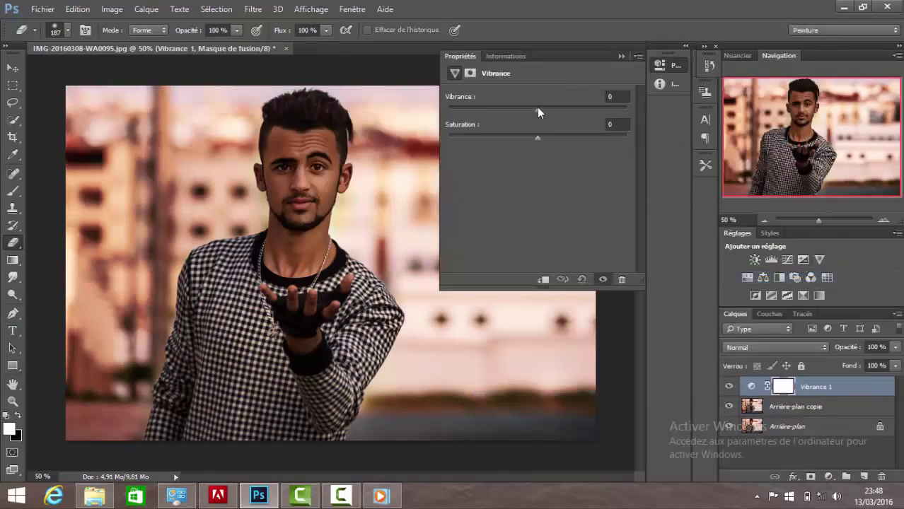
left_click(621, 56)
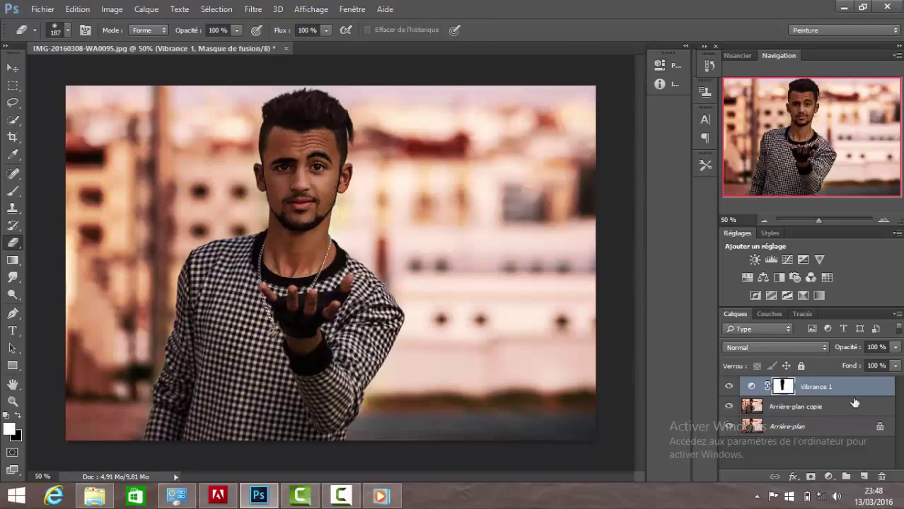
right_click(854, 402)
left_click(585, 396)
right_click(785, 386)
left_click(555, 137)
Add a LateSunset.3DL Color Lookup and erase its grade off the shirt.
key("Return")
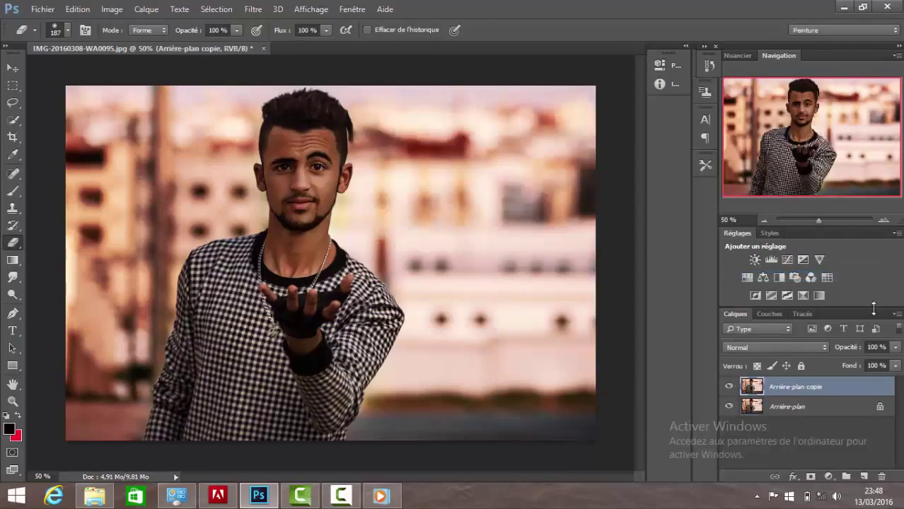
left_click(826, 277)
left_click(586, 96)
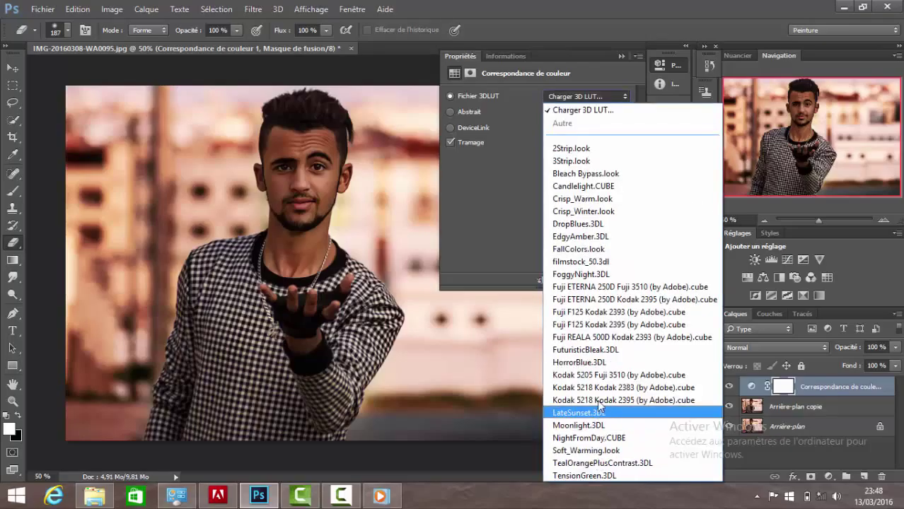
left_click(596, 362)
left_click(620, 57)
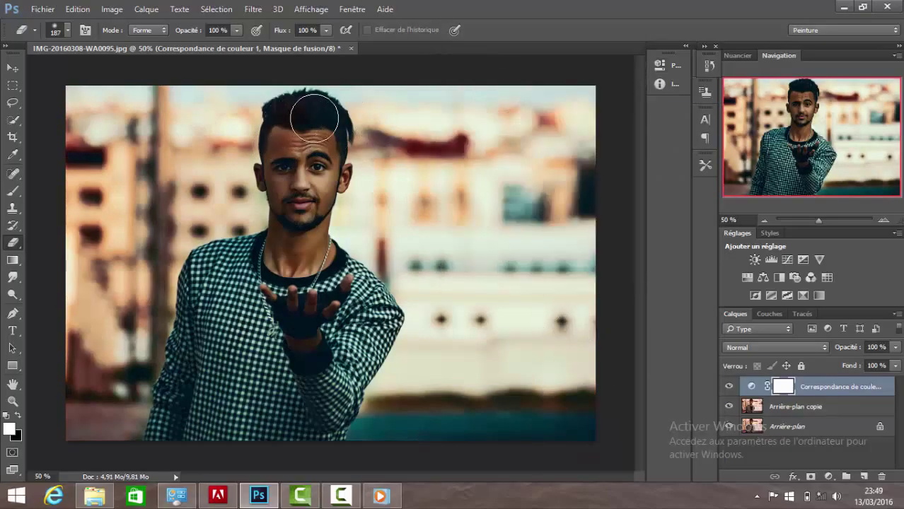
mouse_move(319, 154)
left_mouse_down()
mouse_move(259, 401)
mouse_move(341, 271)
left_mouse_up()
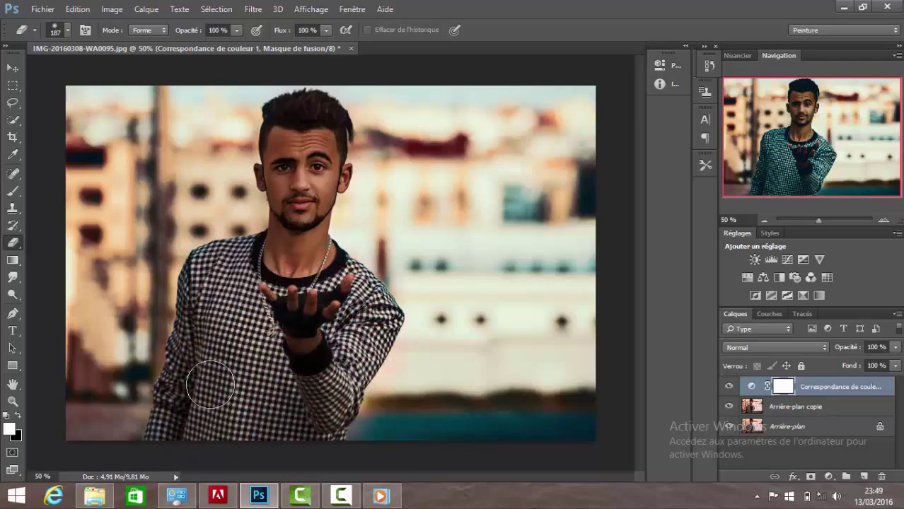
Flatten the image and duplicate the background layer.
right_click(813, 387)
left_click(544, 383)
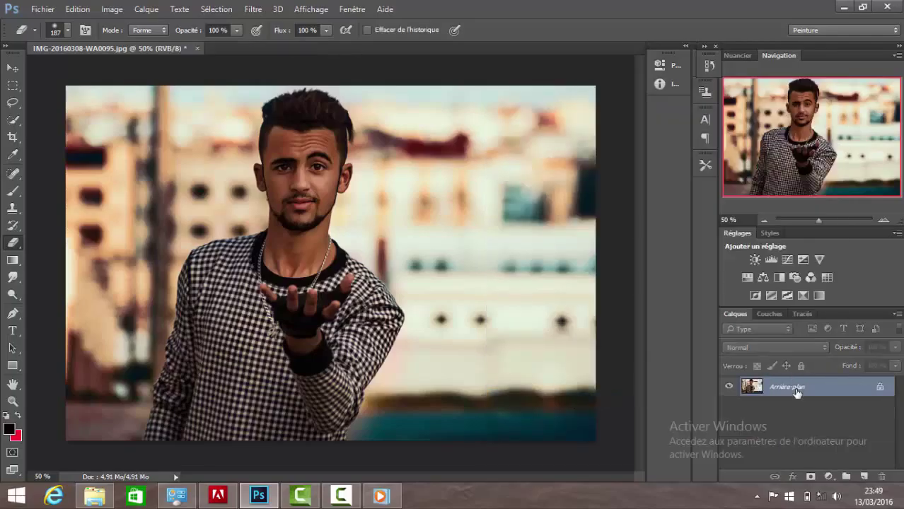
right_click(795, 386)
key("Escape")
left_click(252, 8)
In a full-screen Filtre Camera Raw window, raise Tons clairs and Exposition to brighten the photo.
left_click(290, 75)
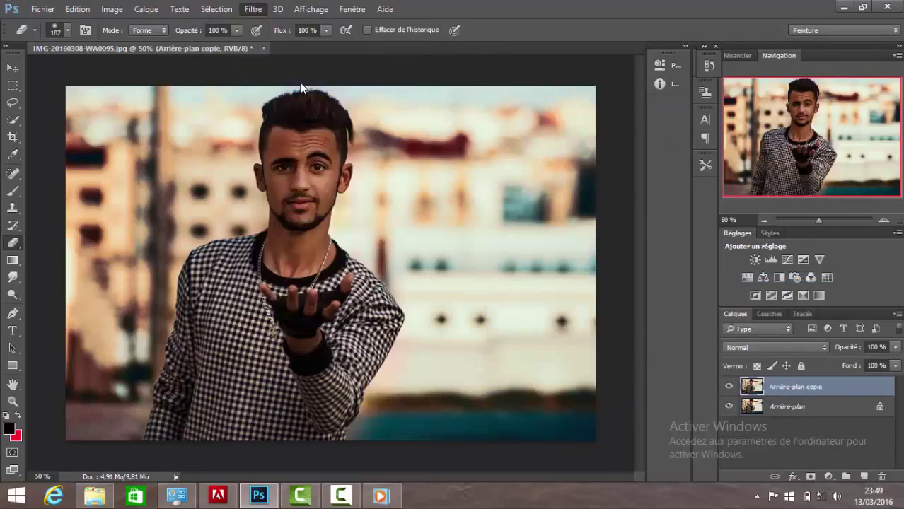
left_click_drag(537, 70, 537, 1)
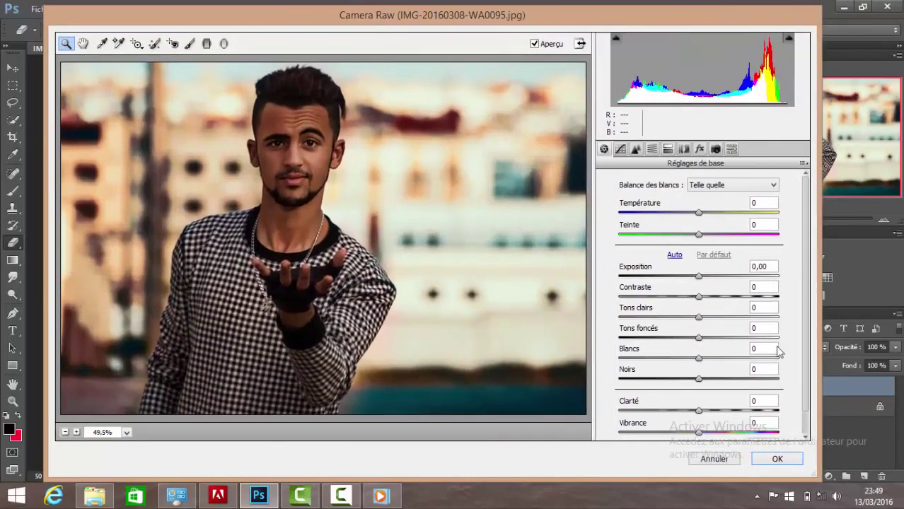
left_click_drag(698, 317, 729, 323)
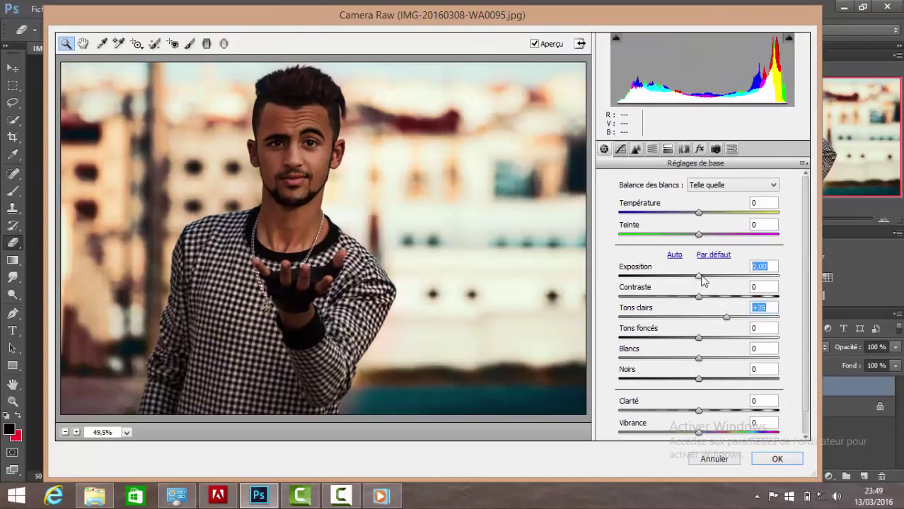
left_click_drag(702, 277, 705, 277)
Draw a radial filter around the man (Exposition -1,35, Netteté +30) and apply Camera Raw.
left_click(224, 43)
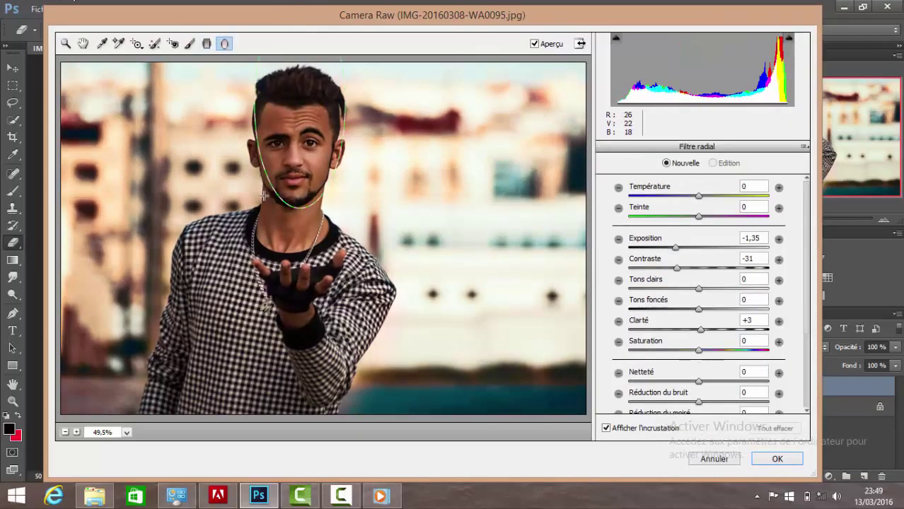
left_click_drag(285, 237, 466, 418)
left_click(285, 325)
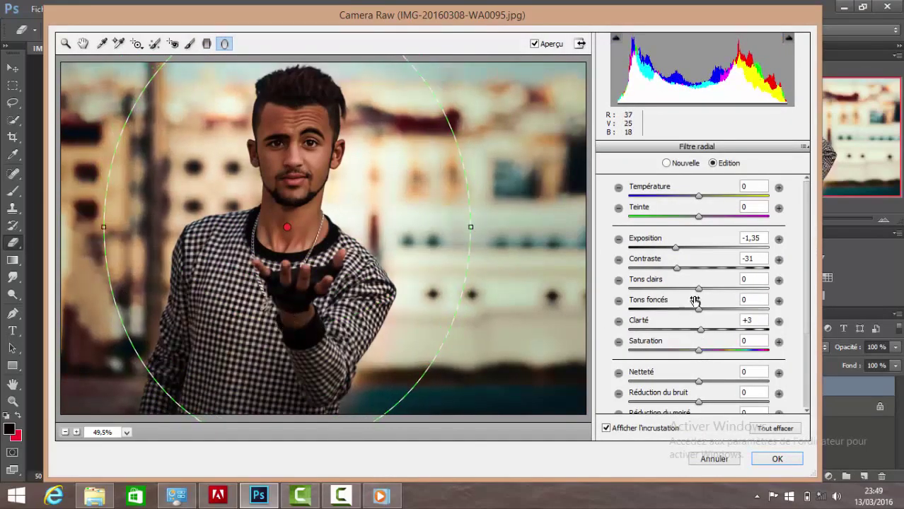
scroll(715, 340, "down", 3)
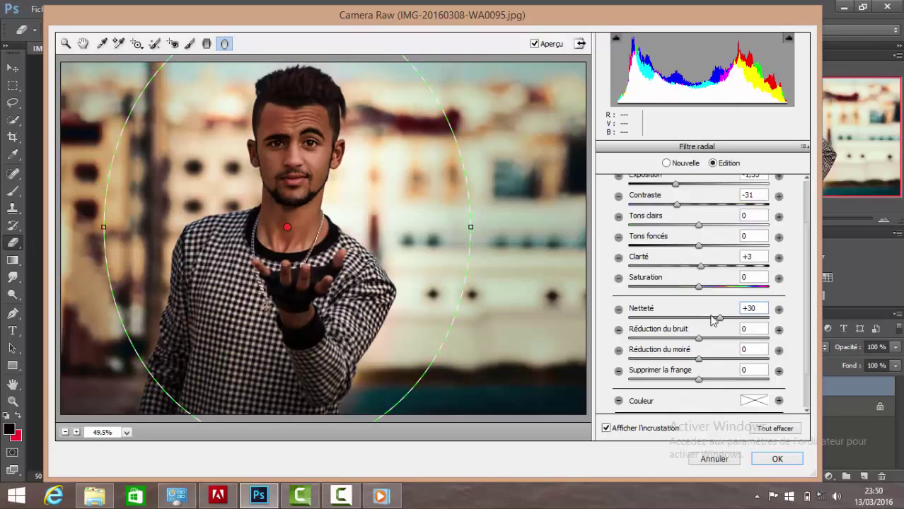
scroll(707, 261, "up", 3)
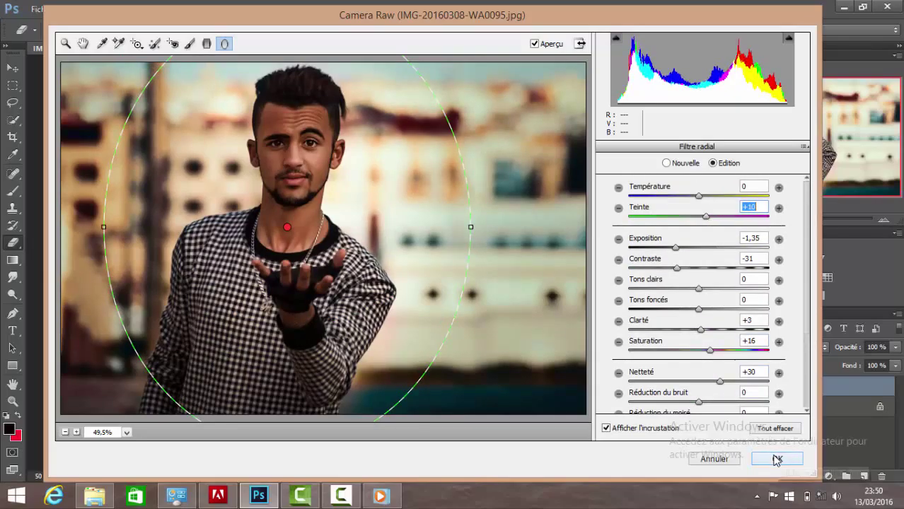
left_click(776, 459)
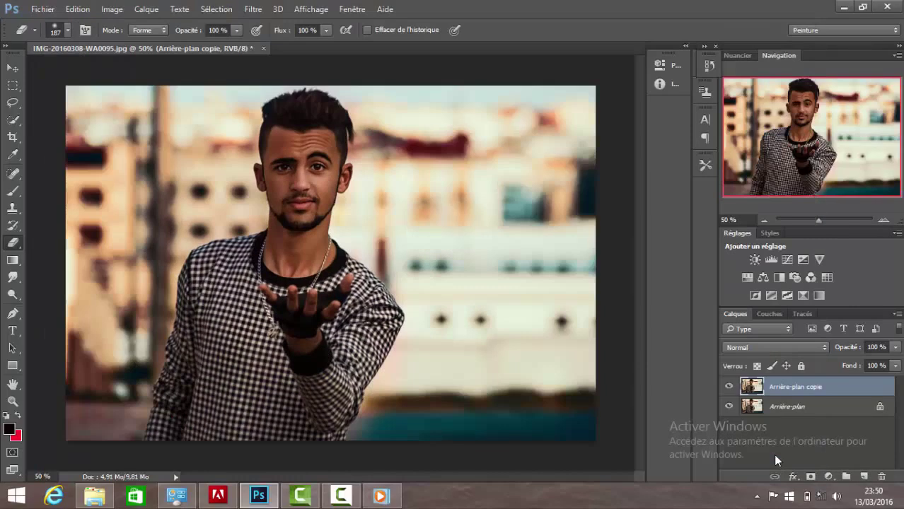
Apply Barbouillage (Epaisseur 24, Netteté 3) from the Filter Gallery to the visible copy layer.
left_click(729, 387)
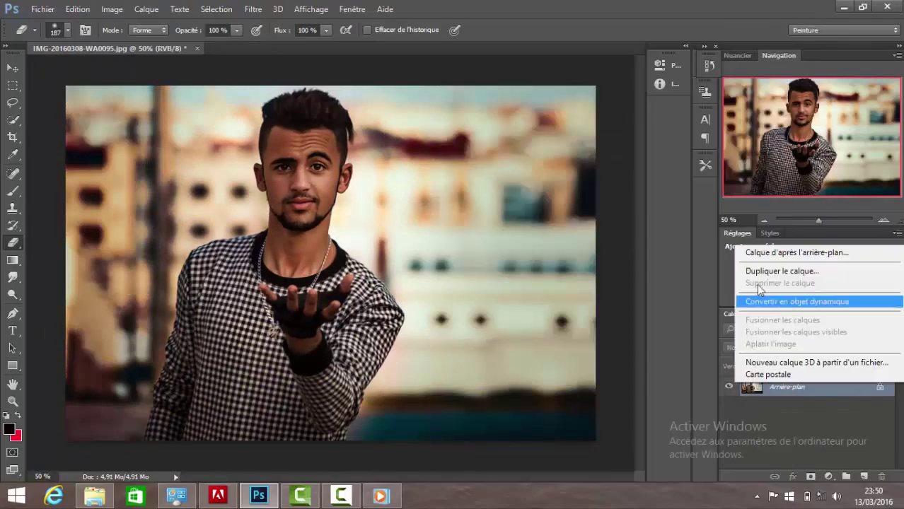
left_click(296, 63)
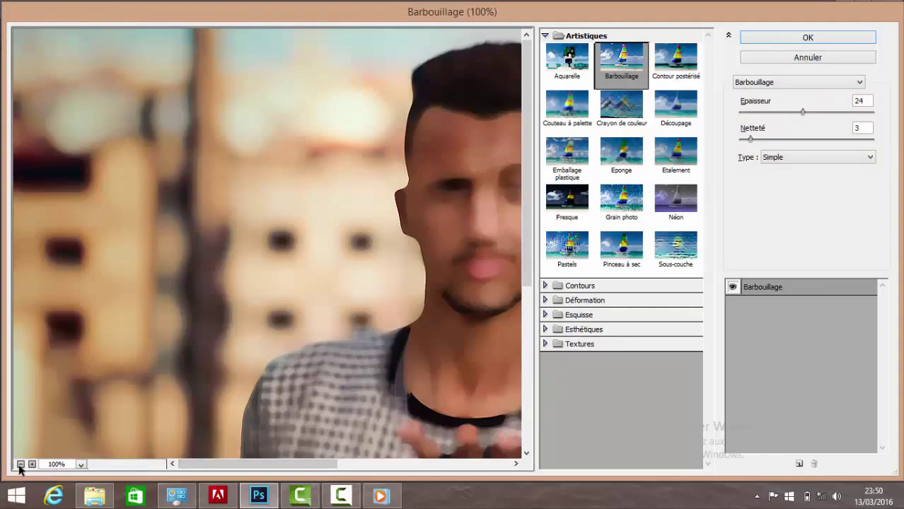
left_click(19, 464)
left_click(20, 465)
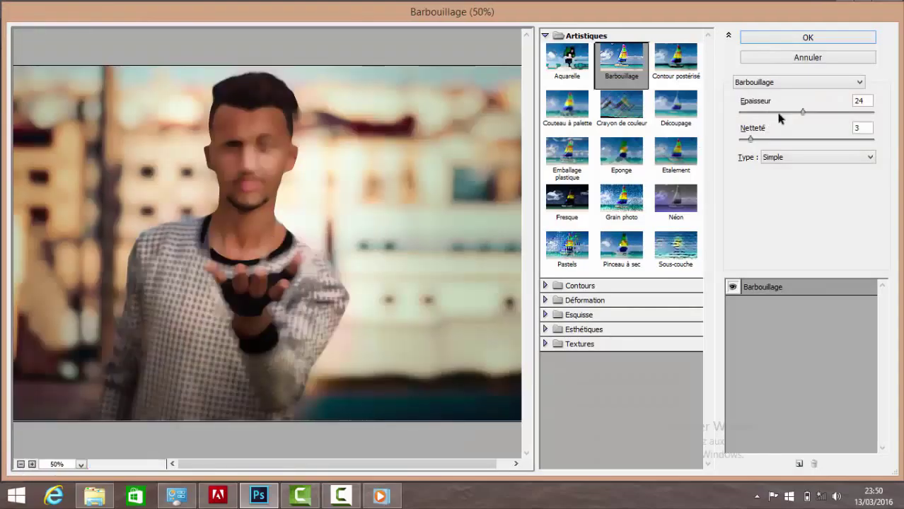
left_click(807, 37)
Erase the smudge from the face and sleeve using eraser sizes 36 and 139.
mouse_move(298, 111)
left_mouse_down()
mouse_move(291, 186)
mouse_move(304, 162)
mouse_move(173, 303)
mouse_move(296, 425)
mouse_move(316, 305)
mouse_move(226, 413)
mouse_move(178, 420)
mouse_move(242, 256)
left_mouse_up()
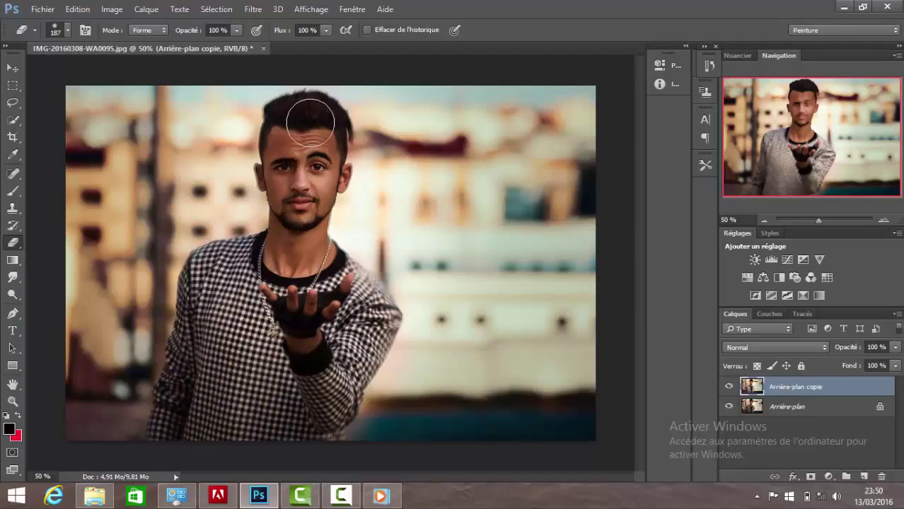
right_click(309, 207)
type("36")
key("Return")
right_click(341, 190)
type("139")
key("Return")
left_click_drag(346, 261, 353, 388)
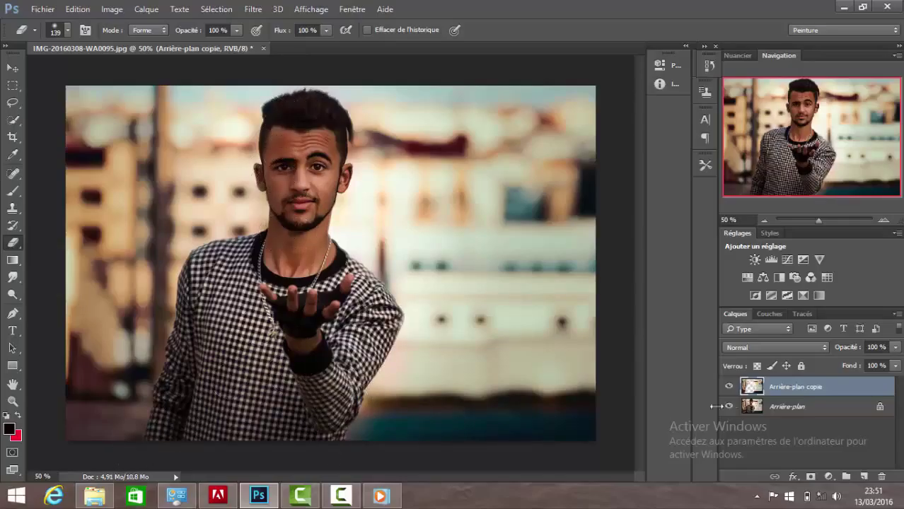
Flatten the image and create a new background layer copy.
right_click(823, 387)
left_click(548, 148)
right_click(824, 387)
left_click(548, 134)
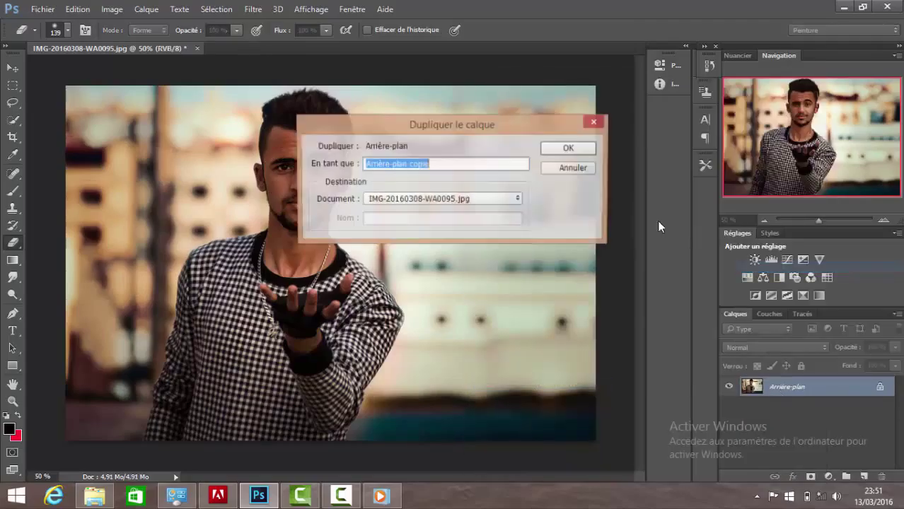
key("Return")
Apply Contour postérisé (Epaisseur 2, Intensité 0, Postérisation 6) from the Filter Gallery.
key("ctrl+alt+f")
left_click(675, 60)
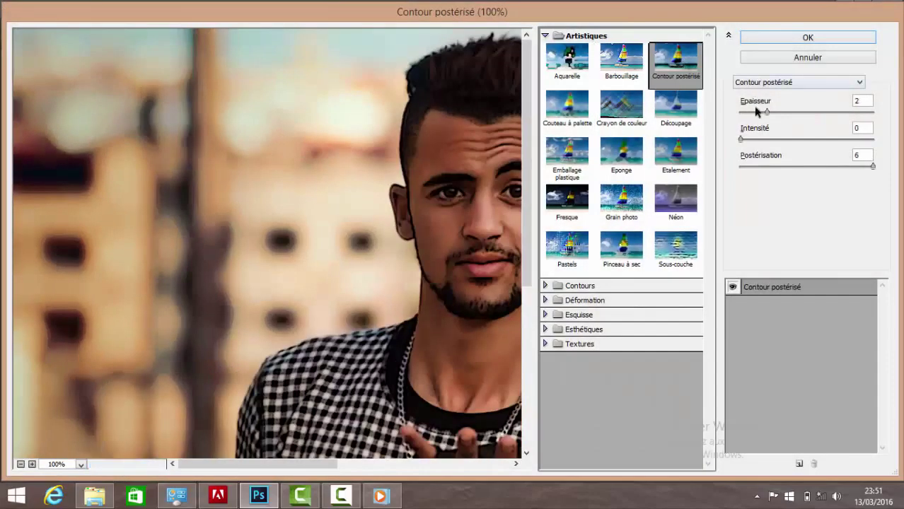
left_click_drag(757, 111, 752, 112)
left_click(744, 140)
left_click(797, 43)
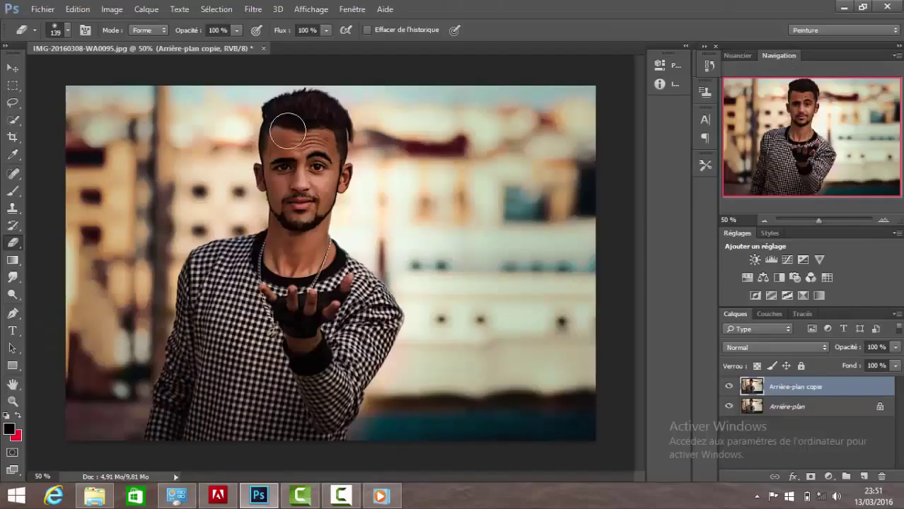
Erase the posterized edges from the hand, sleeve, lower shirt and face.
right_click(269, 113)
key("Escape")
left_click_drag(240, 396, 298, 322)
left_click_drag(369, 320, 266, 427)
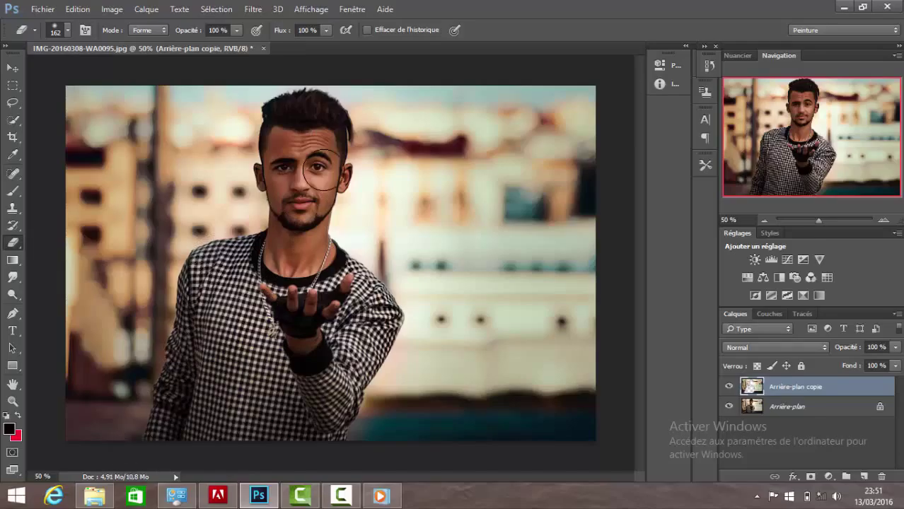
left_click_drag(795, 387, 881, 477)
right_click(785, 387)
Flatten, duplicate the background, and set the Spot Healing brush to 8 px at 100% zoom.
left_click(777, 276)
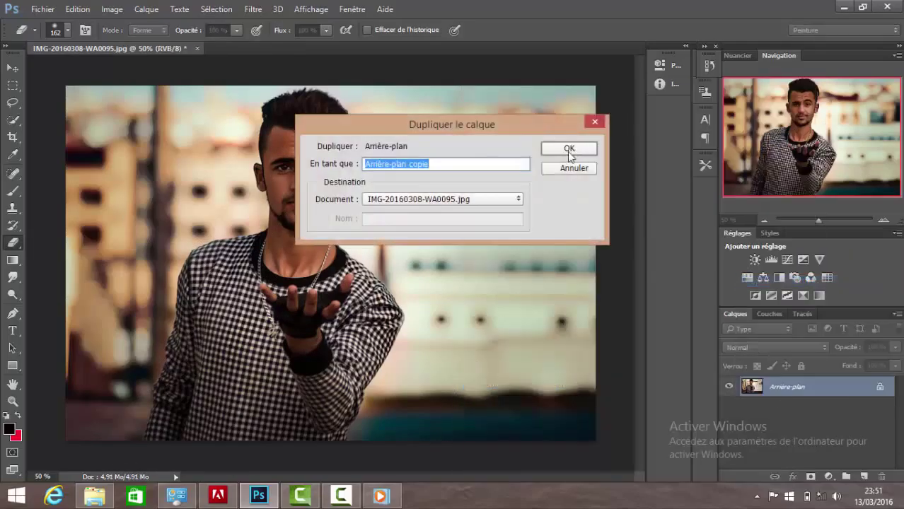
left_click(571, 149)
left_click_drag(888, 224, 823, 220)
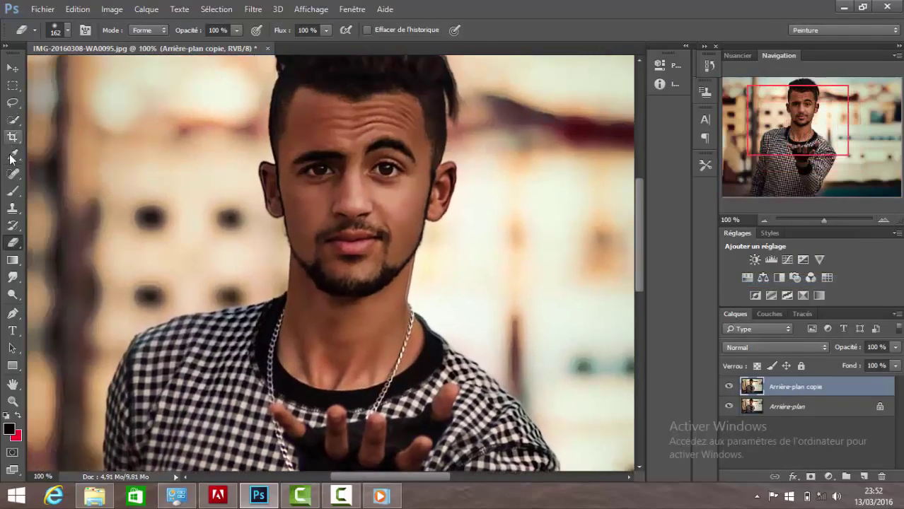
key("j")
right_click(274, 204)
left_click(316, 127)
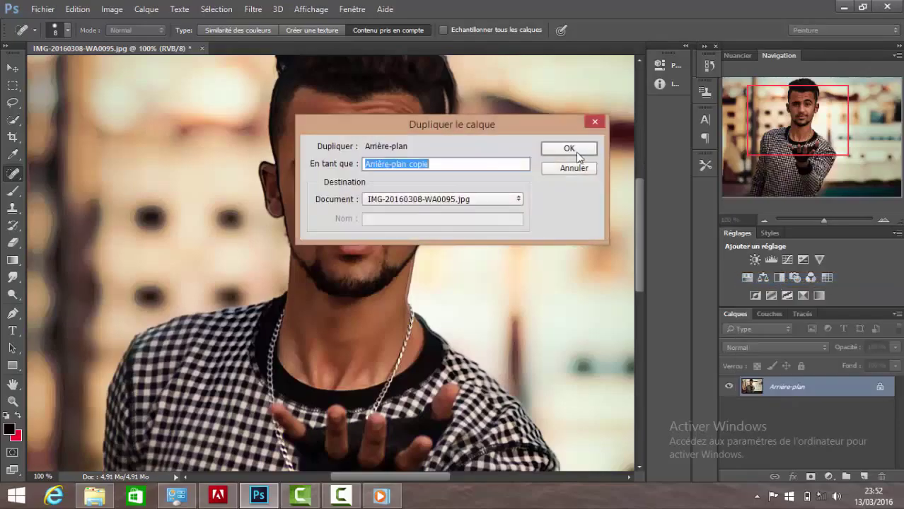
left_click(573, 152)
Paint a faint skin-tone (e8b89c) pass on a low-fill copy, then flatten it.
key("i")
left_click(360, 192)
key("b")
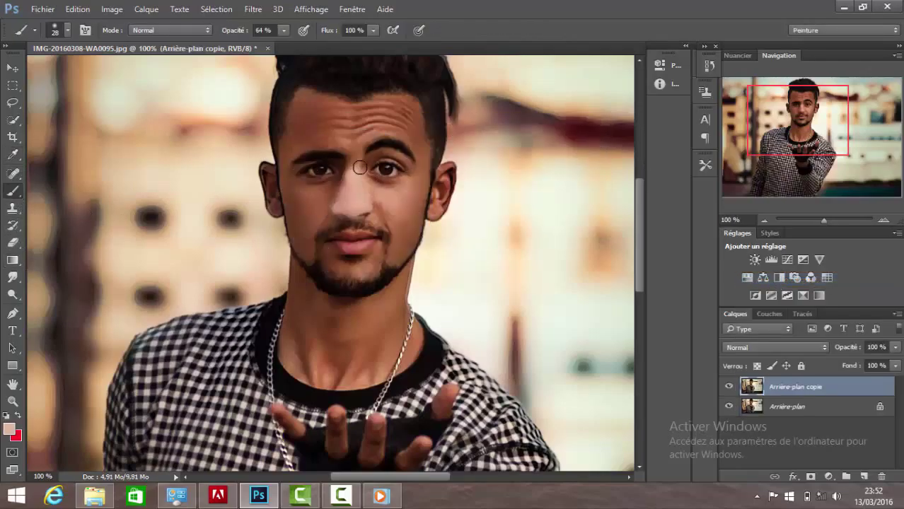
left_click_drag(897, 365, 835, 383)
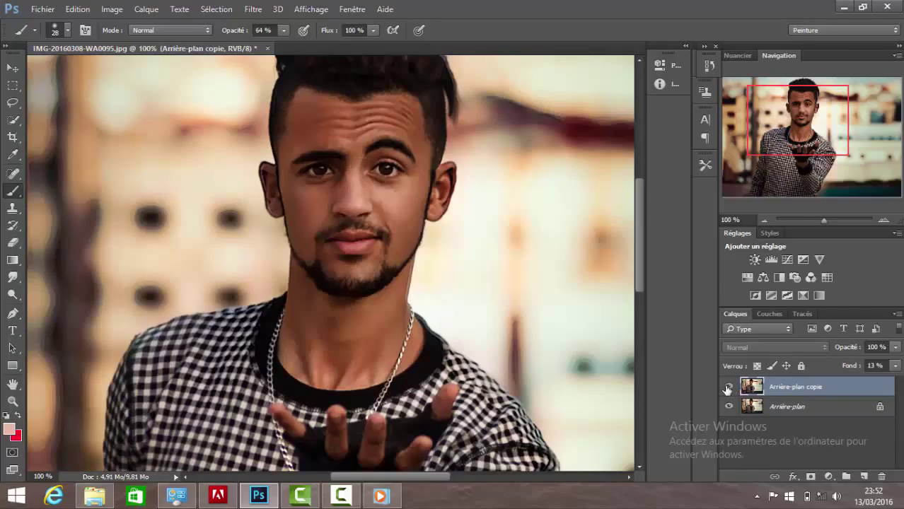
right_click(831, 396)
left_click(526, 398)
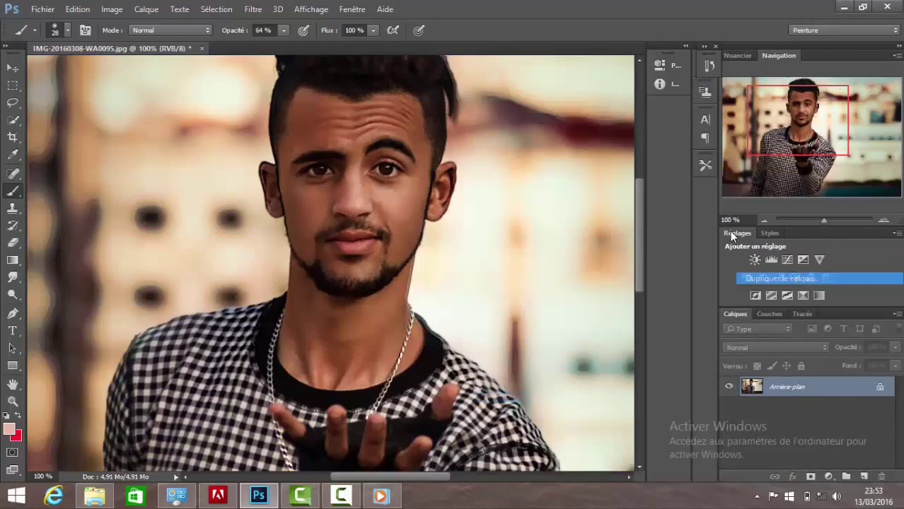
On a new duplicate at 8% fill, brush soft white over the face and forehead.
key("ctrl+j")
left_click(11, 436)
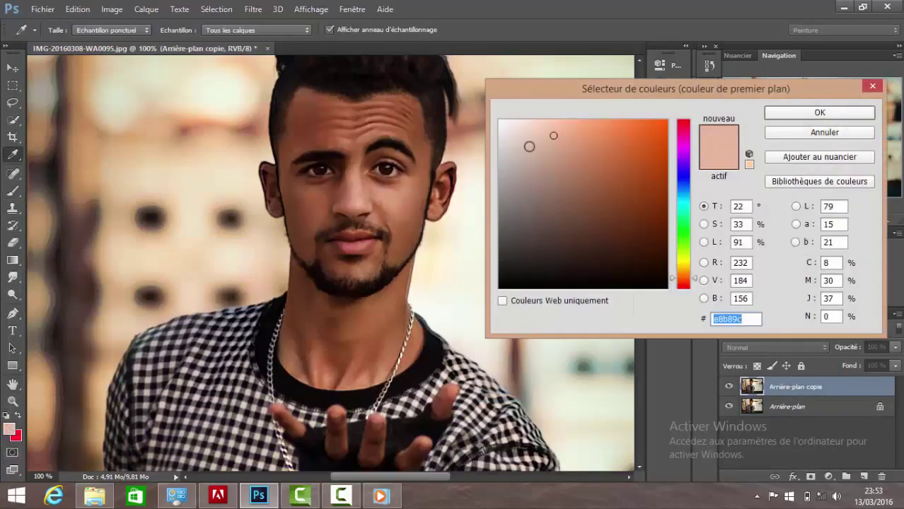
left_click(499, 121)
left_click(819, 113)
key("b")
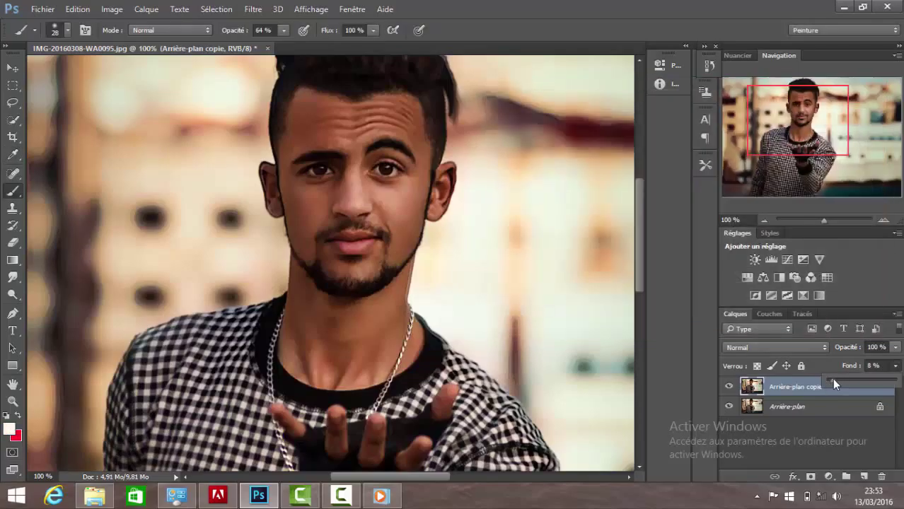
left_click_drag(894, 366, 831, 377)
right_click(332, 142)
left_click_drag(313, 124, 417, 156)
mouse_move(382, 226)
left_mouse_down()
mouse_move(333, 303)
mouse_move(368, 382)
left_mouse_up()
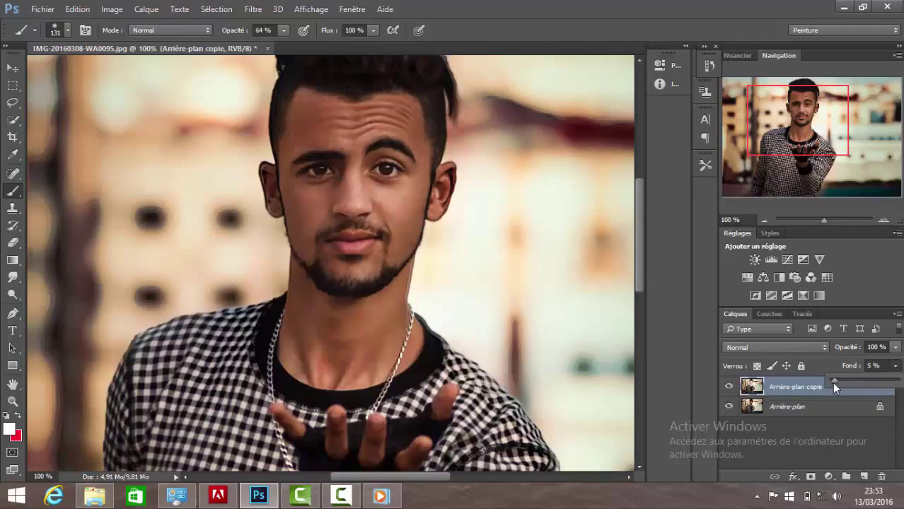
Compare the smoothing layer, merge visible layers, duplicate the result and zoom out to 50%.
left_click(731, 386)
right_click(785, 386)
left_click(495, 394)
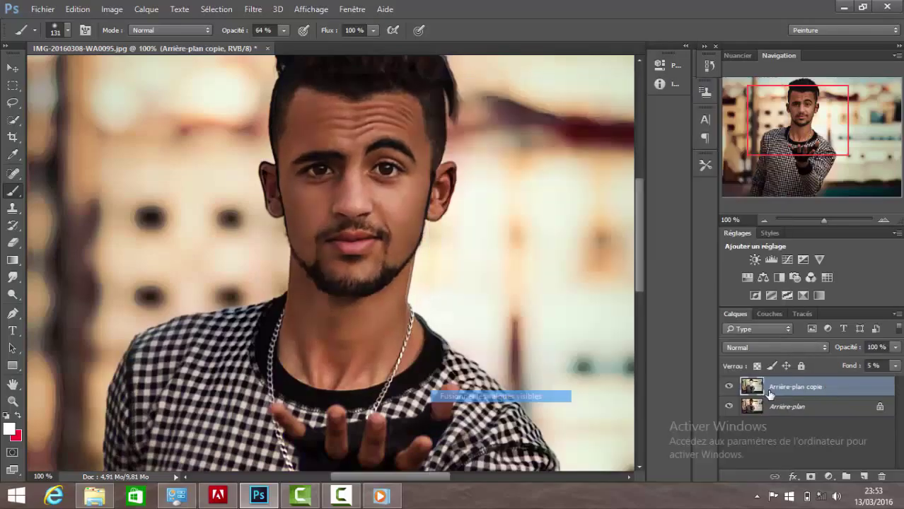
right_click(778, 389)
left_click(784, 278)
key("Return")
key("ctrl+minus")
key("ctrl+minus")
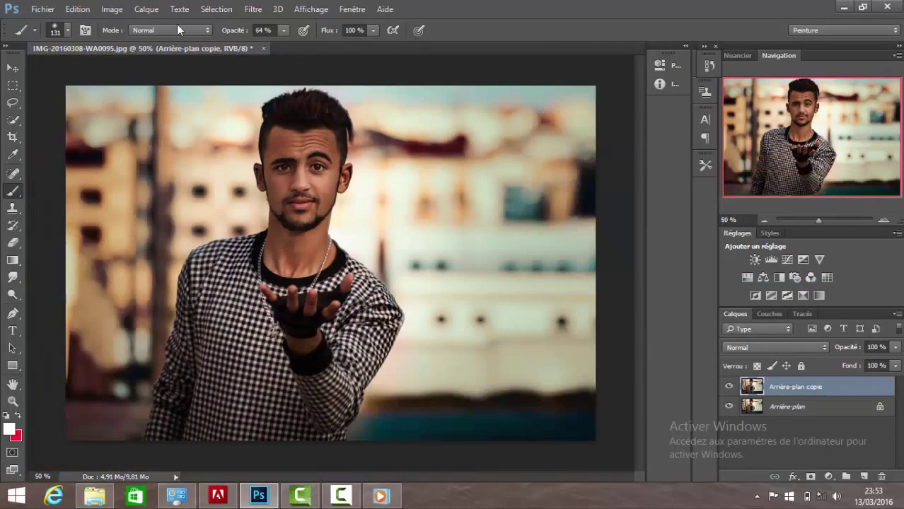
Add a vignette with Correction de l'objectif's custom Vignette Quantité slider.
left_click(252, 8)
left_click(373, 100)
left_click(782, 79)
left_click_drag(772, 280, 790, 269)
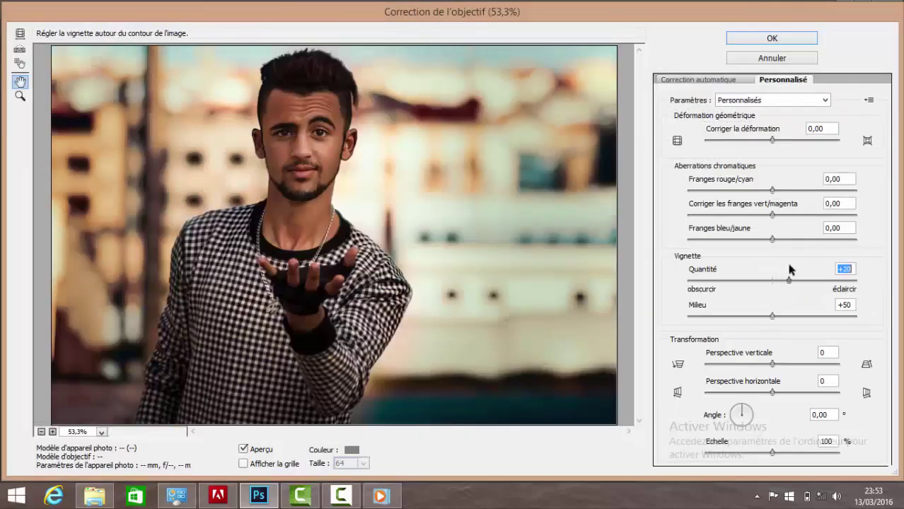
left_click(769, 36)
Flatten the photo and duplicate the layer.
right_click(795, 389)
left_click(495, 406)
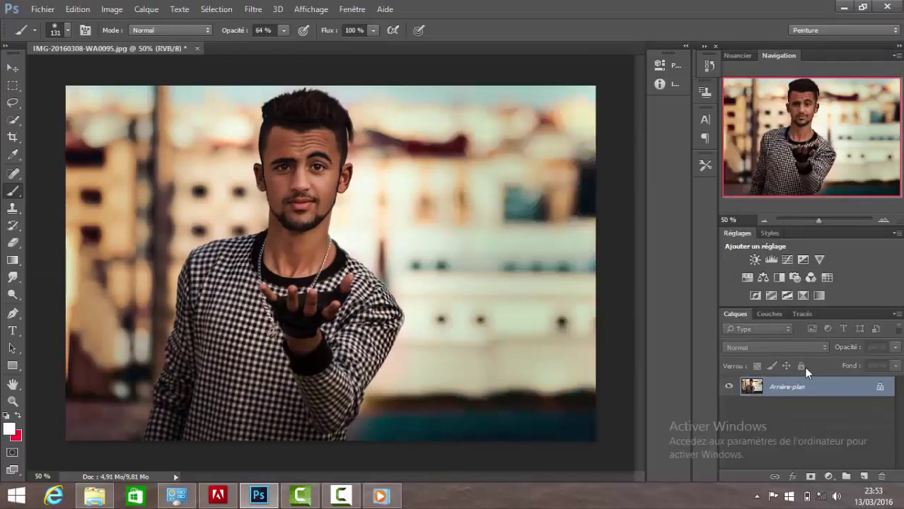
right_click(792, 385)
left_click(769, 269)
key("Return")
Open Filtre Camera Raw and browse its lens, effects, tone curve and basic panels.
left_click(252, 9)
left_click(283, 97)
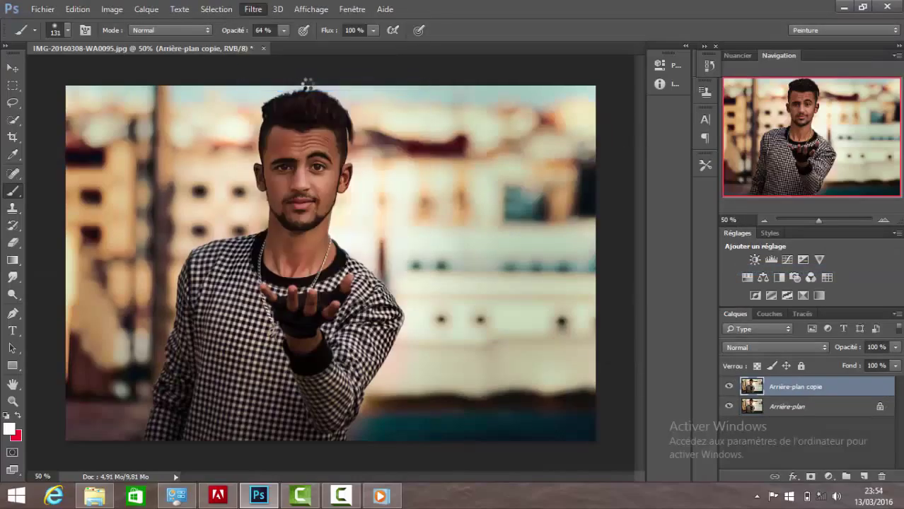
left_click(543, 215)
left_click(591, 214)
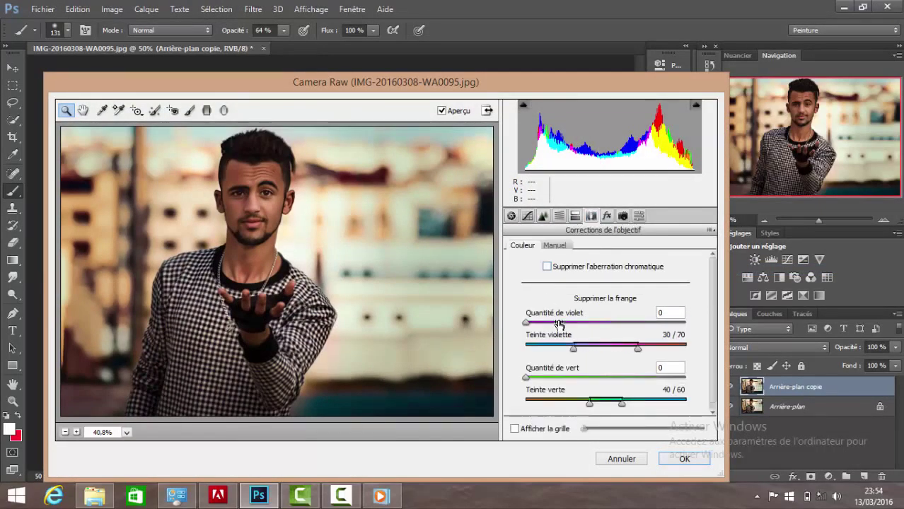
left_click(607, 216)
left_click(527, 216)
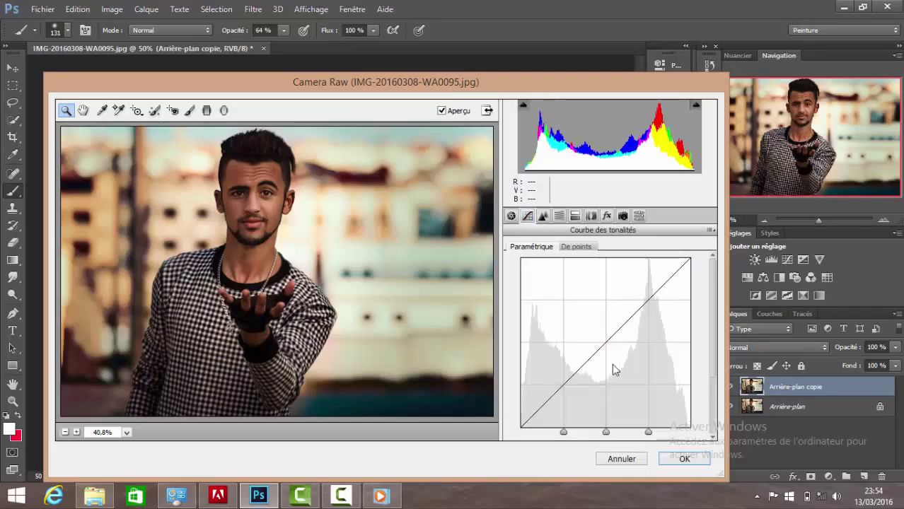
left_click(510, 216)
scroll(608, 283, "down", 3)
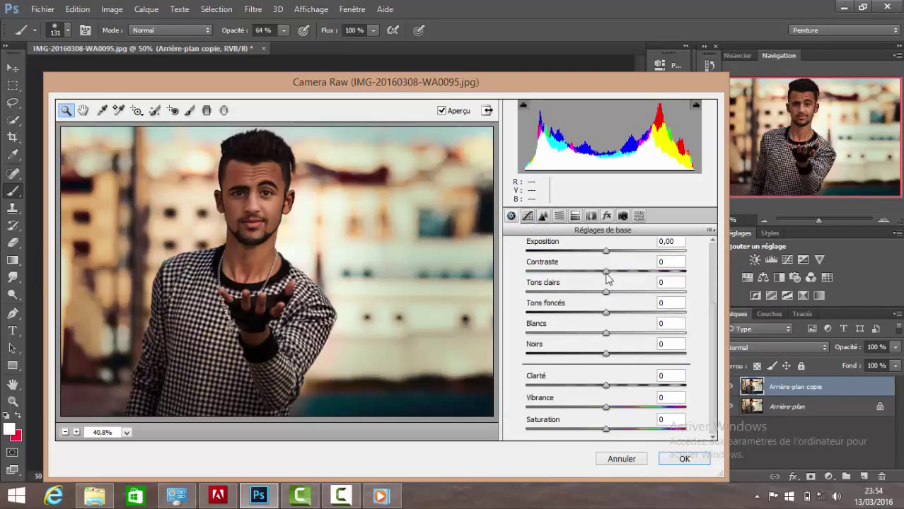
Draw a radial filter around the man that darkens everything outside the ellipse, then apply.
left_click(225, 112)
mouse_move(246, 253)
left_mouse_down()
mouse_move(155, 368)
mouse_move(246, 388)
mouse_move(248, 404)
left_mouse_up()
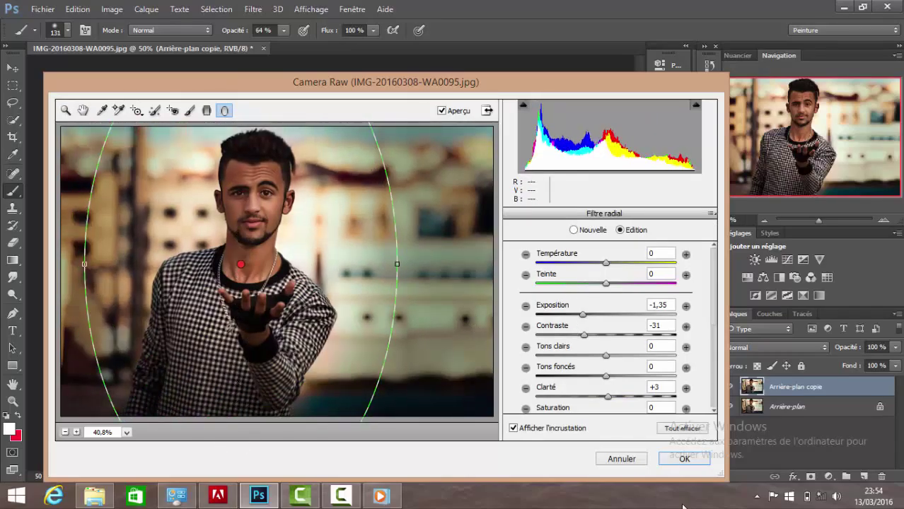
left_click(579, 316)
left_click(683, 458)
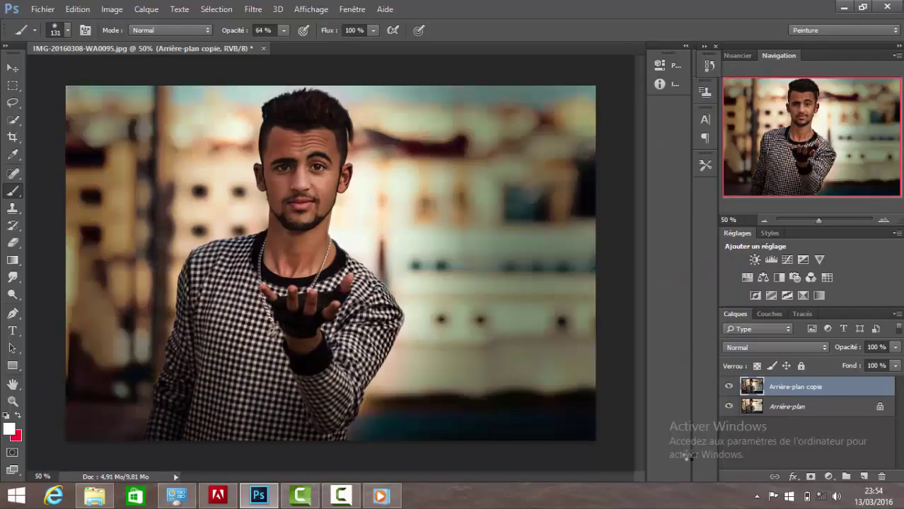
right_click(787, 377)
left_click(581, 177)
Duplicate the photo and add a Courbes layer with the curve raised to brighten it.
right_click(786, 387)
left_click(770, 275)
left_click(574, 145)
left_click(786, 259)
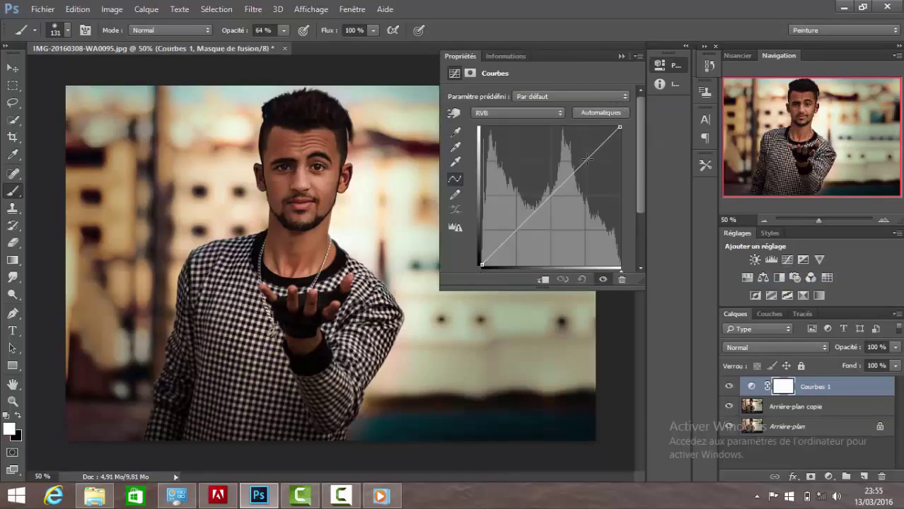
left_click_drag(587, 158, 576, 140)
right_click(813, 387)
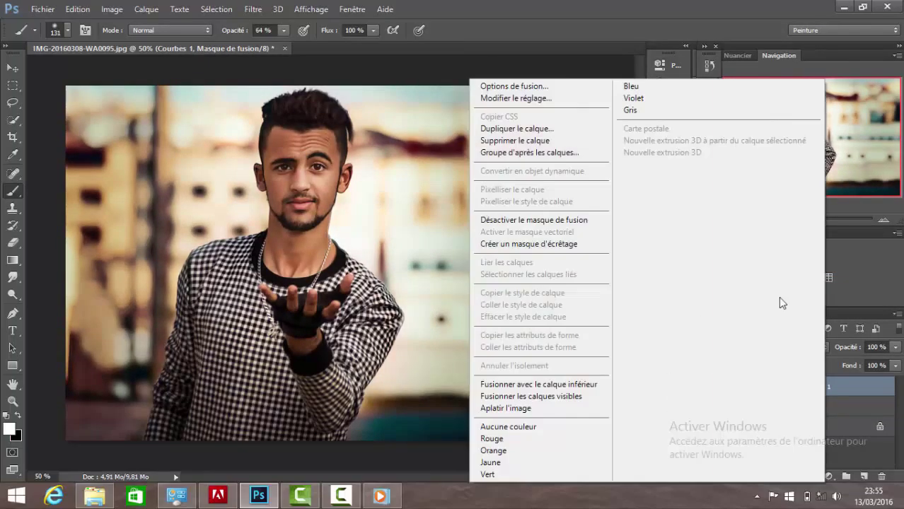
key("Escape")
Flatten the curves into the photo and make a fresh duplicate layer.
right_click(796, 387)
left_click(481, 408)
right_click(786, 387)
left_click(749, 263)
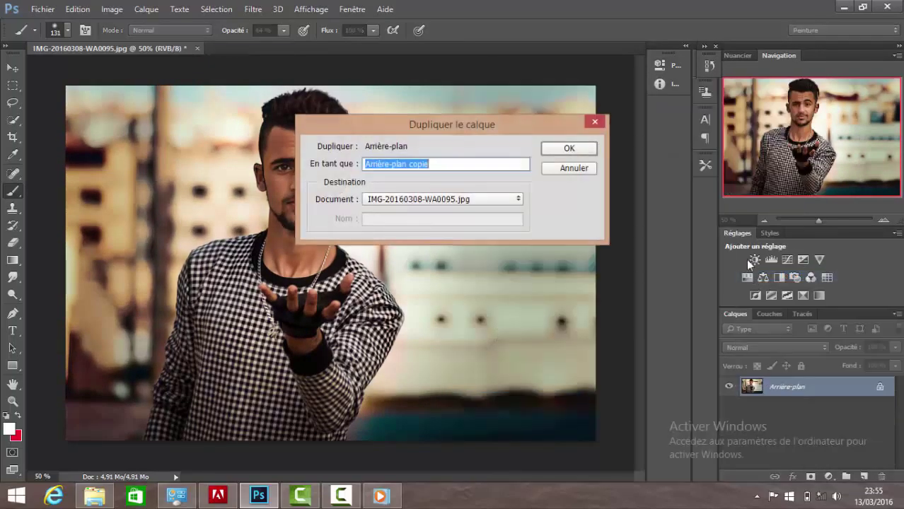
left_click(587, 150)
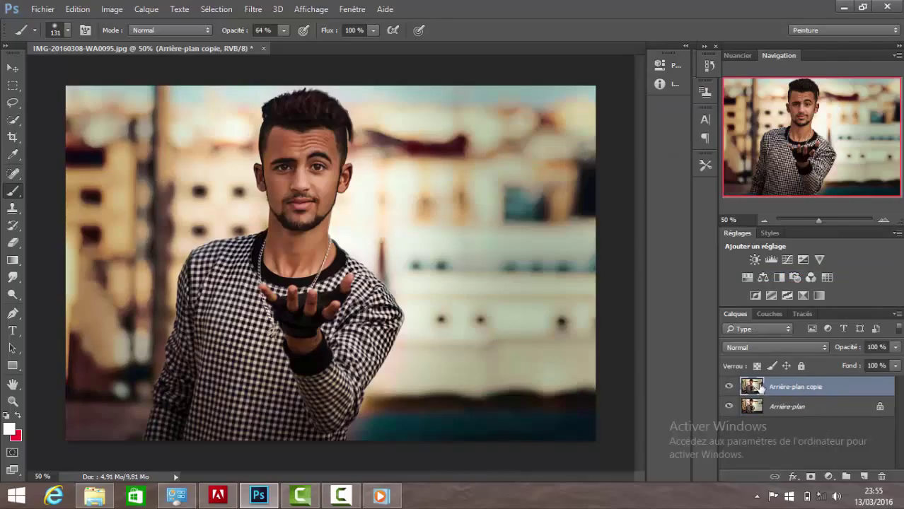
left_click(728, 386)
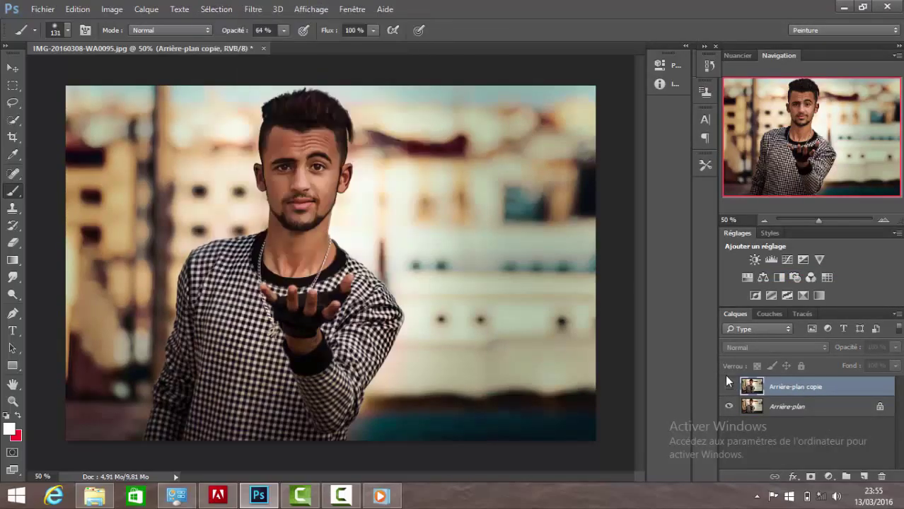
left_click(728, 386)
Add a 105 mm Halo flare at 148% in the upper-right corner, faded to 23% fill, and merge.
left_click(253, 9)
left_click(445, 243)
left_click_drag(590, 168, 663, 130)
mouse_move(578, 287)
left_mouse_down()
mouse_move(611, 285)
mouse_move(587, 286)
left_mouse_up()
left_click(748, 94)
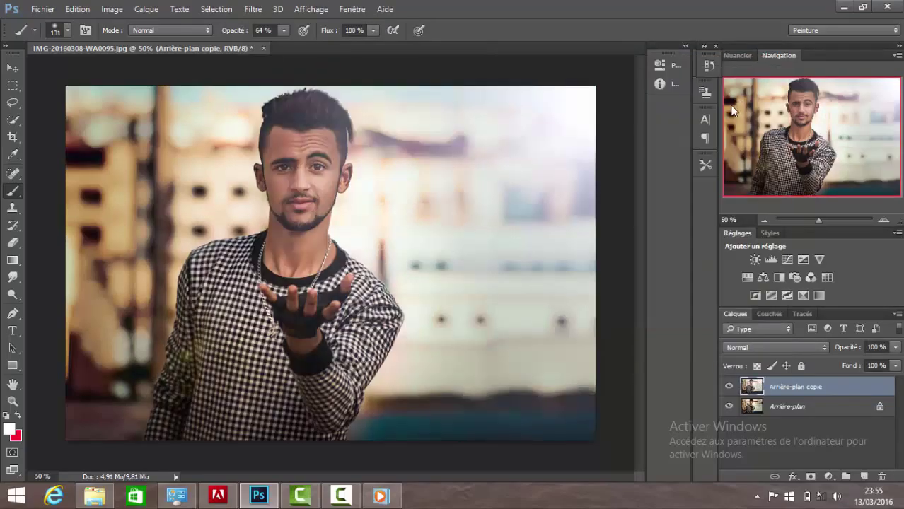
left_click_drag(853, 381, 843, 383)
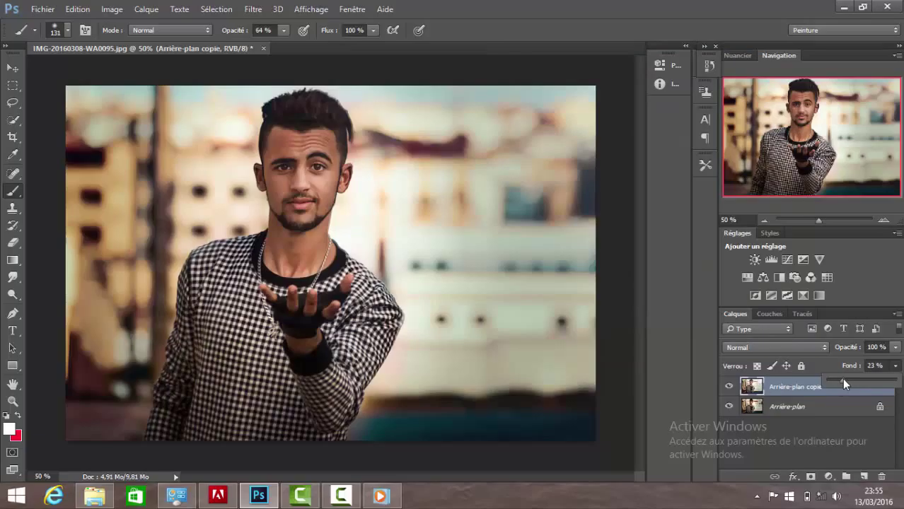
right_click(341, 168)
key("Escape")
key("e")
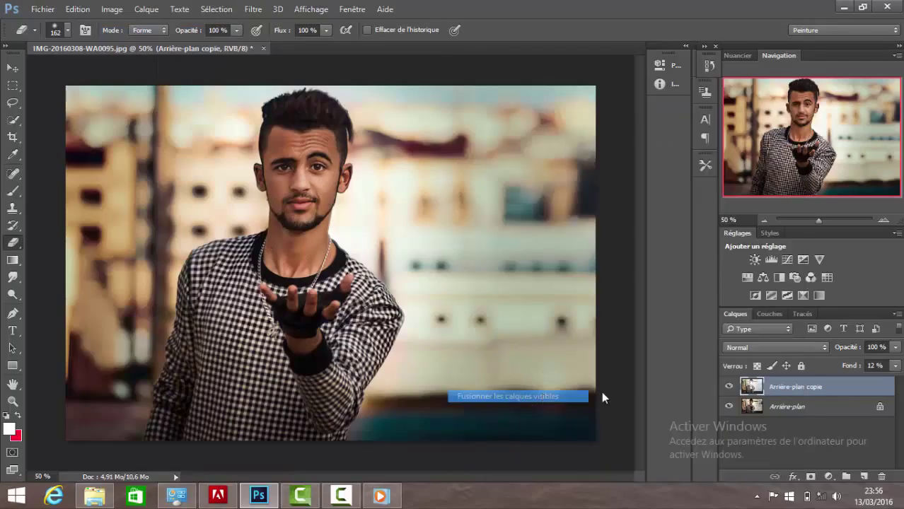
left_click_drag(833, 386, 881, 477)
right_click(814, 388)
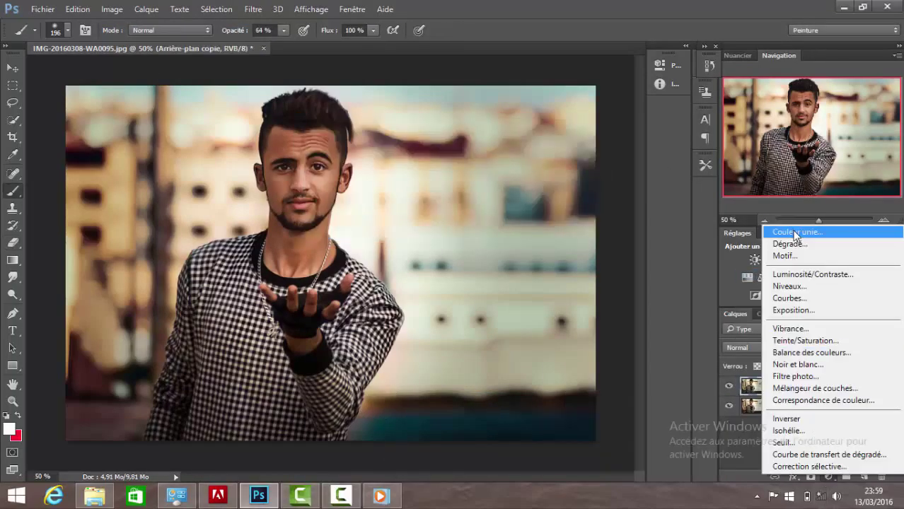
Add a navy #00036e Couleur unie fill layer in Superposition mode at 42% fill.
left_click(795, 232)
left_click(641, 191)
left_click(814, 111)
left_click(775, 347)
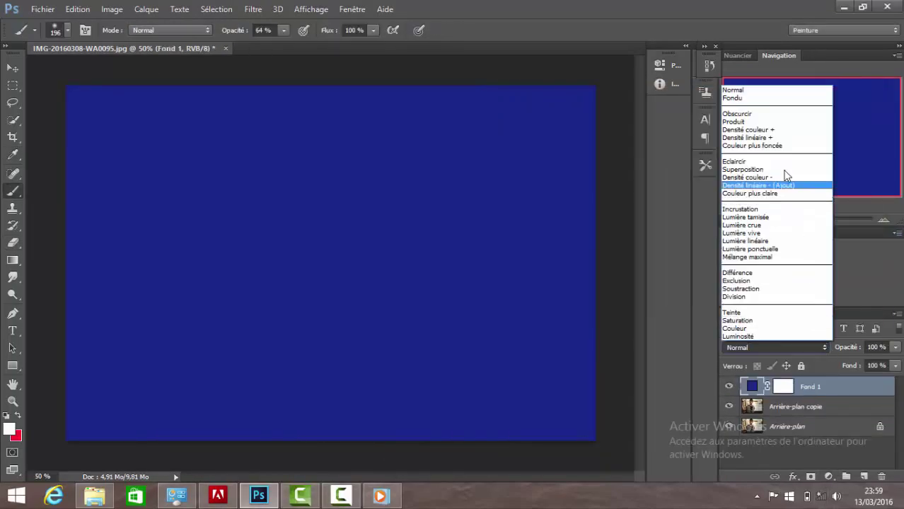
left_click(783, 169)
double_click(752, 386)
mouse_move(683, 219)
left_mouse_down()
mouse_move(683, 177)
mouse_move(666, 206)
left_mouse_up()
left_click(660, 185)
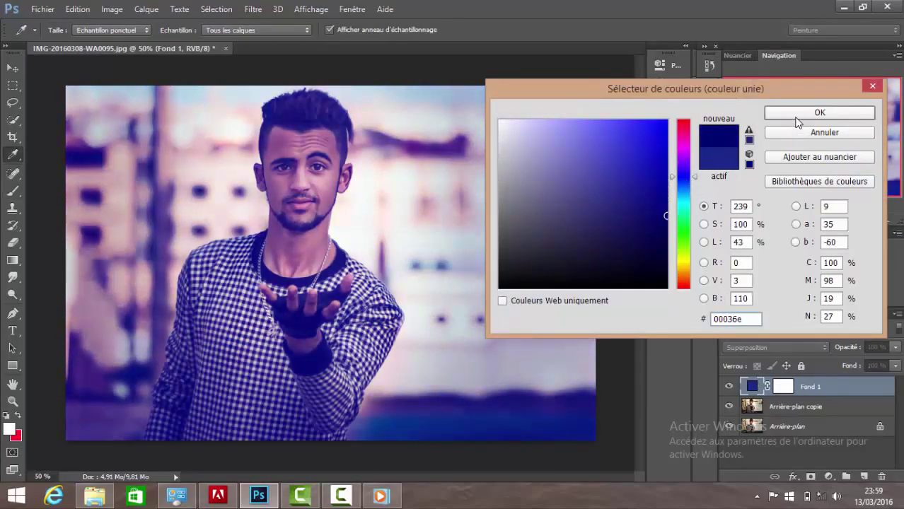
left_click(796, 117)
left_click(892, 366)
Erase the tint off the man on the fill layer's mask, using eraser sizes 100 and 165.
left_click(781, 387)
right_click(306, 276)
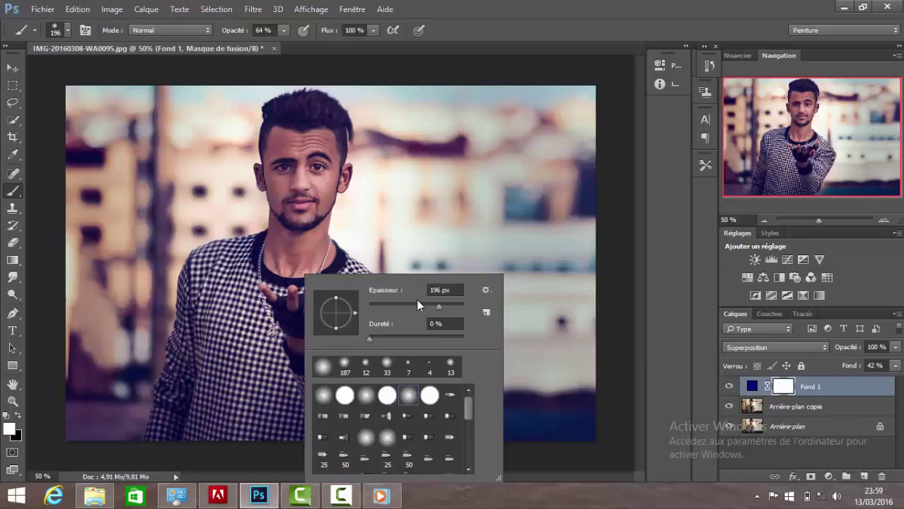
key("Escape")
key("e")
right_click(230, 275)
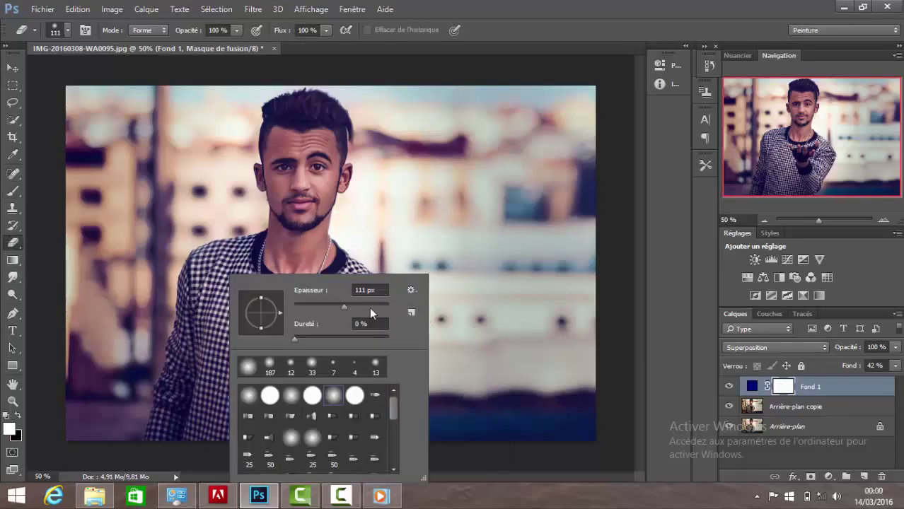
key("Return")
left_click_drag(237, 377, 302, 360)
right_click(306, 272)
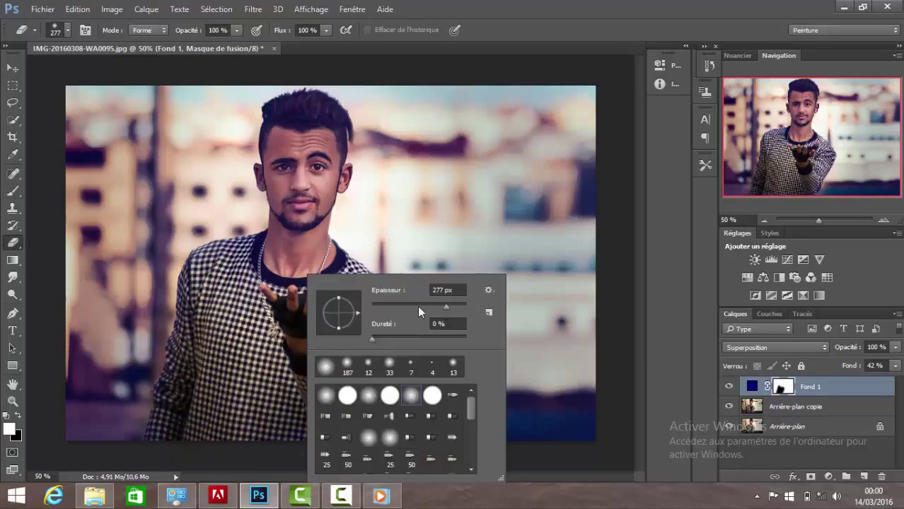
type("100")
key("Return")
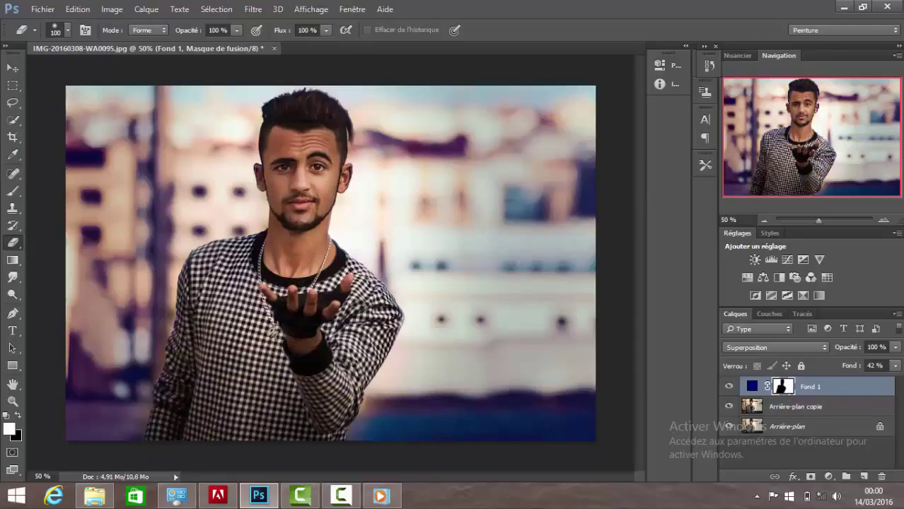
right_click(243, 363)
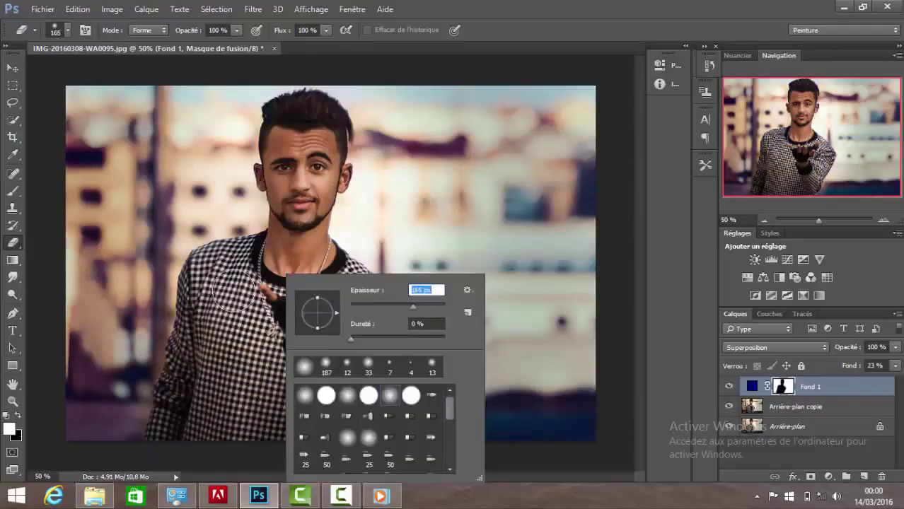
type("165")
key("Return")
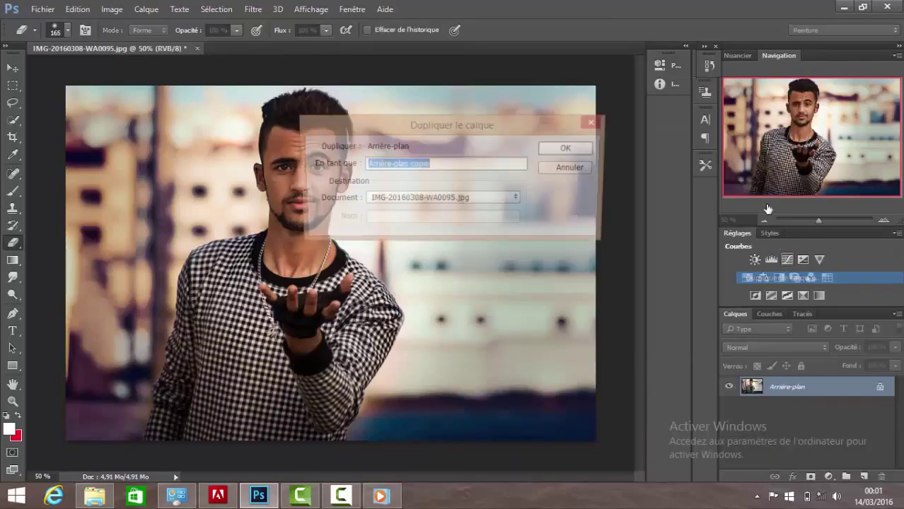
Apply the Emballage plastique filter from the Filter Gallery to the background copy.
left_click(841, 436)
left_click(252, 8)
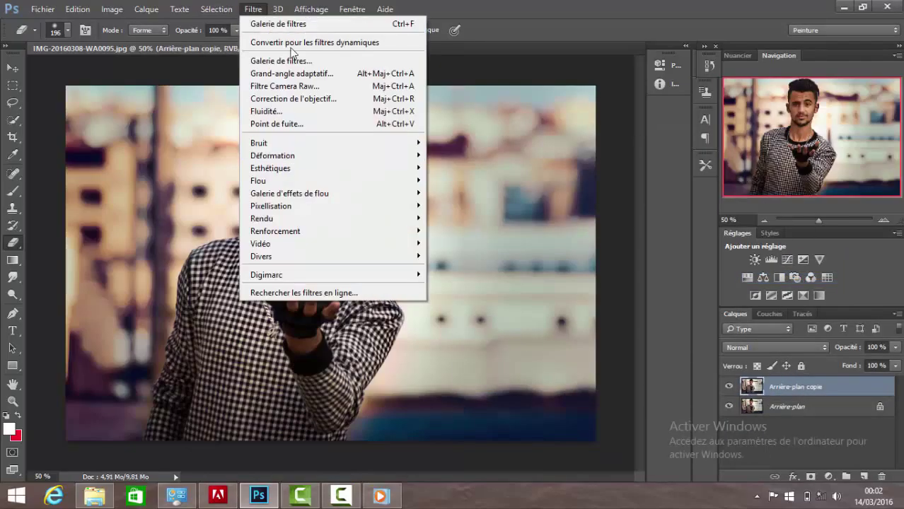
left_click(283, 61)
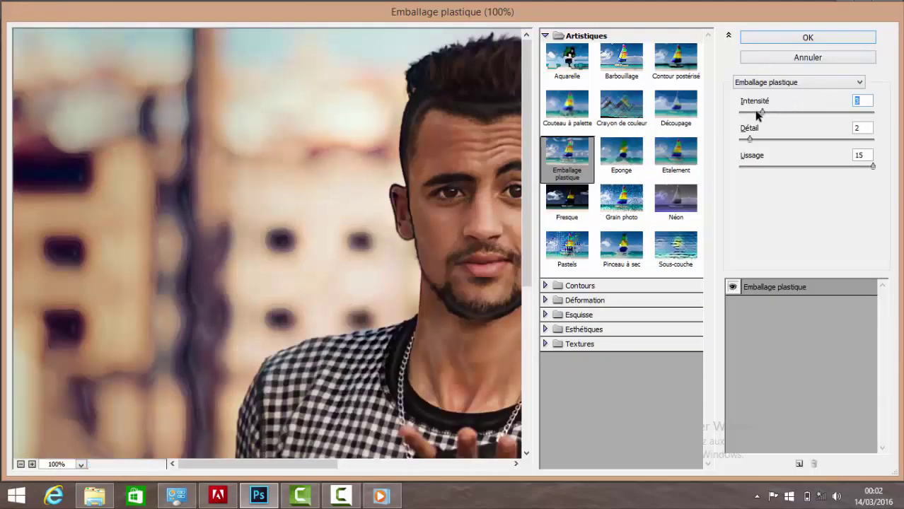
left_click(807, 37)
Erase the plastic effect from the hair with a 249 px eraser and set fill to 78%.
right_click(316, 152)
left_click_drag(444, 175, 463, 176)
key("Return")
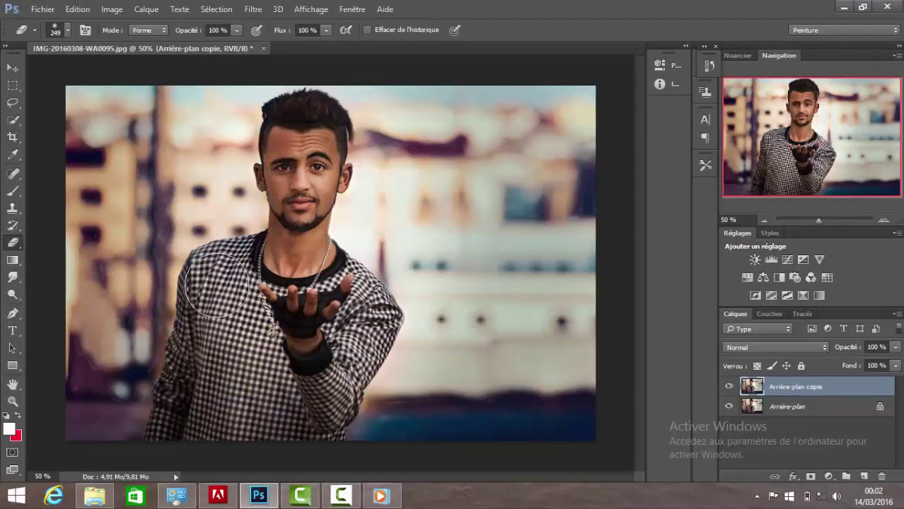
left_click(298, 129)
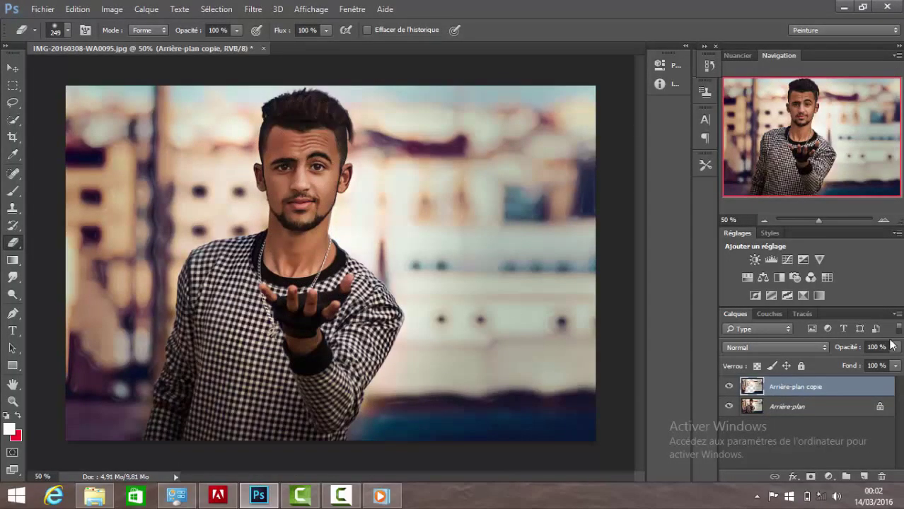
left_click_drag(881, 381, 884, 382)
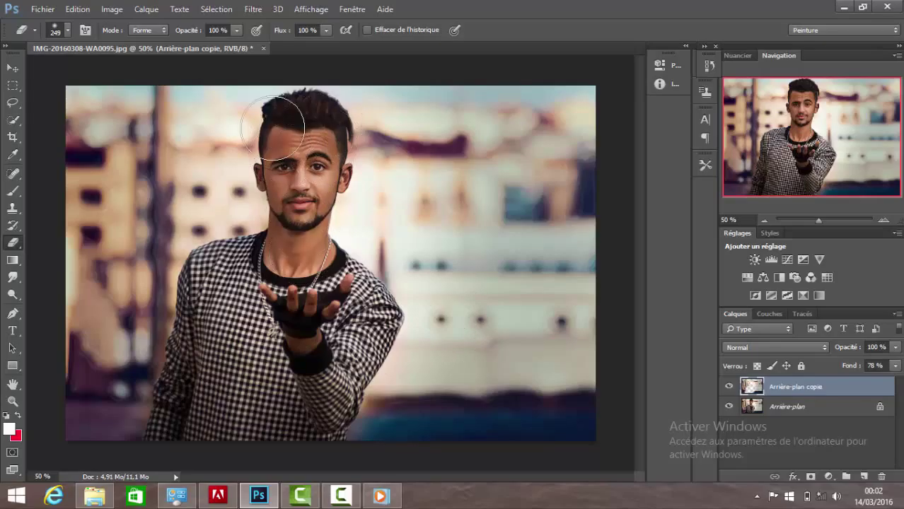
Delete the plastic-wrapped copy layer and duplicate Arrière-plan again.
right_click(796, 387)
left_click(474, 140)
right_click(798, 387)
left_click(474, 127)
Duplicate the background and add a Courbes layer with the red curve lowered.
left_click(572, 145)
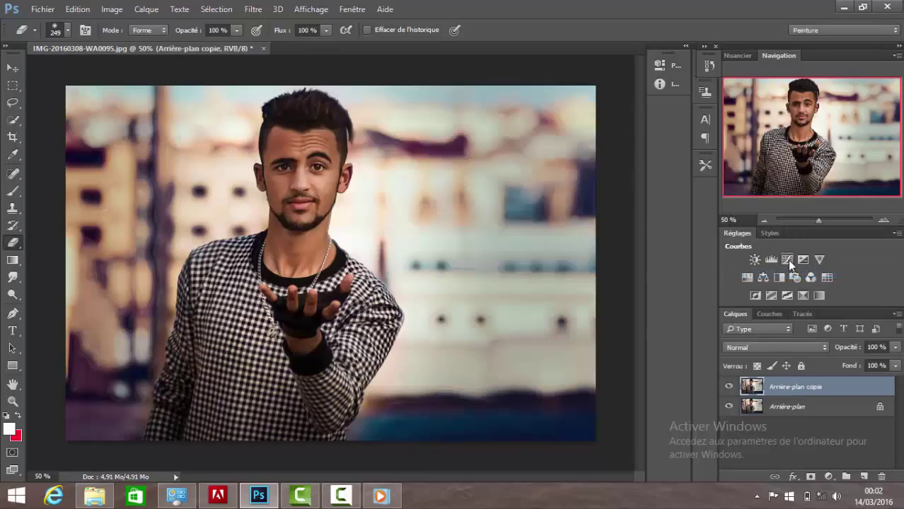
left_click(787, 259)
left_click(558, 112)
left_click(519, 126)
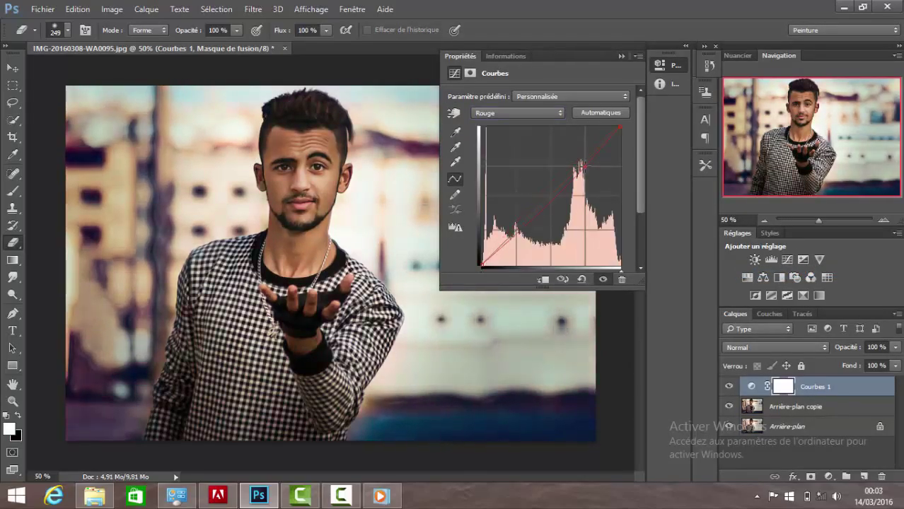
left_click(559, 112)
Adjust the green channel curve and nudge the blue curve point slightly down.
left_click(495, 138)
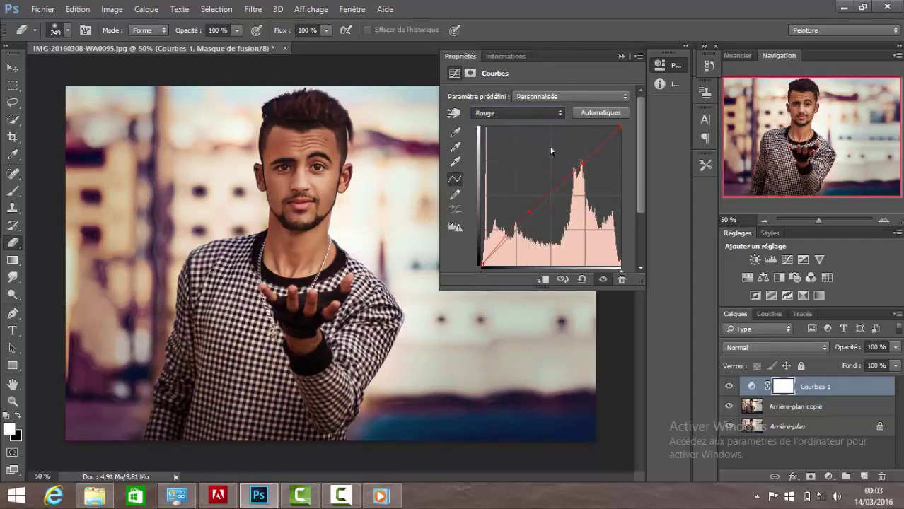
left_click(588, 160)
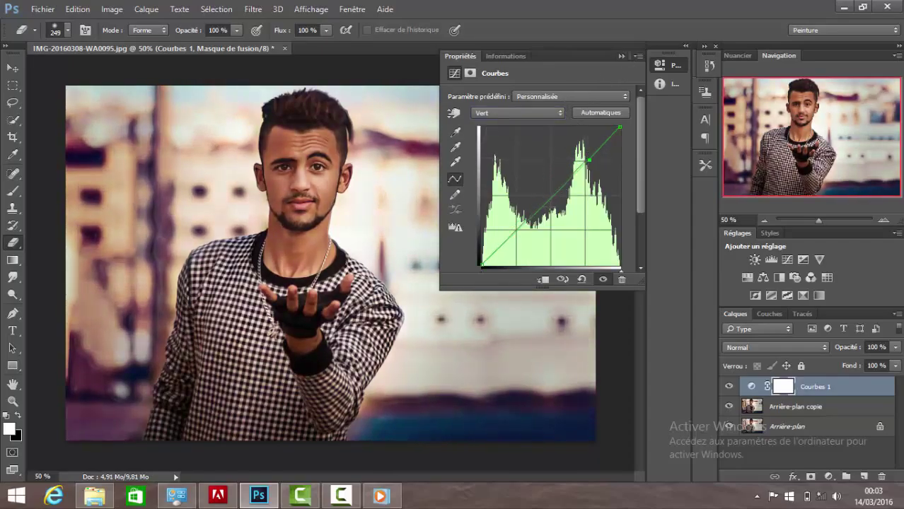
left_click(557, 113)
left_click(495, 150)
left_click_drag(580, 157, 582, 163)
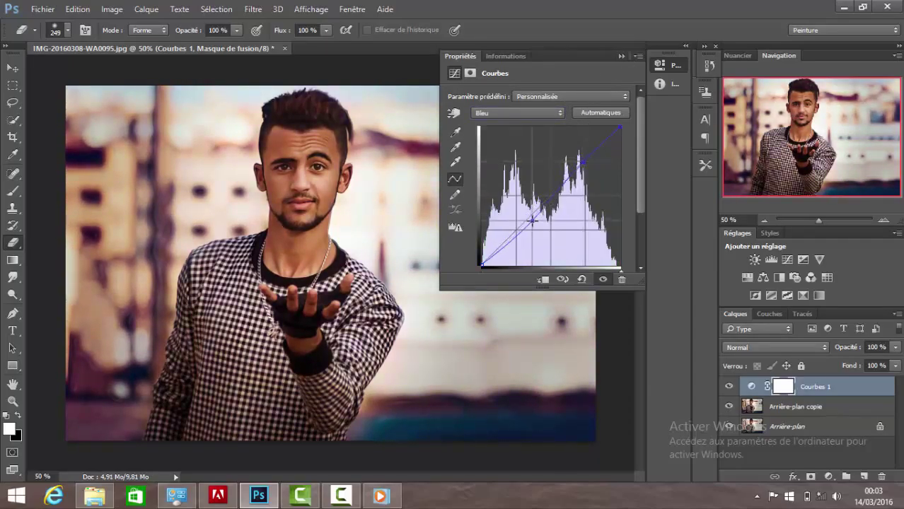
left_click(648, 311)
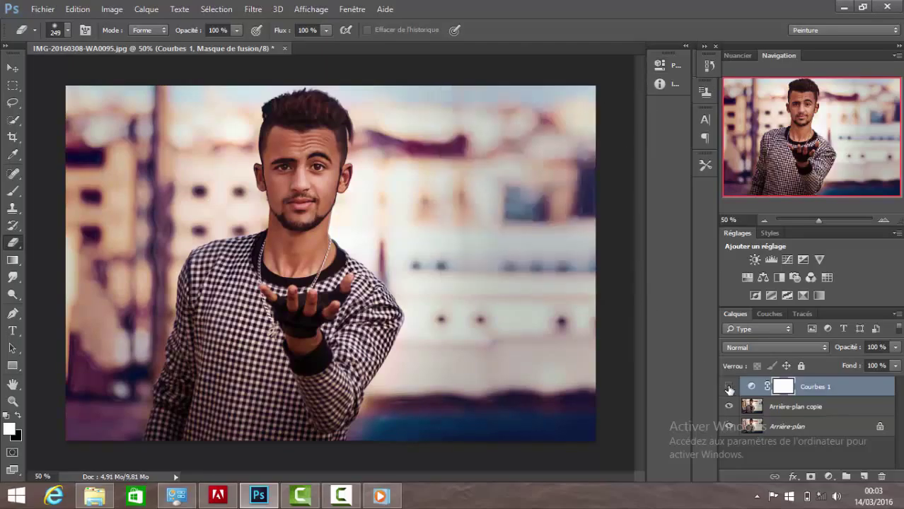
Flatten the image with Aplatir l'image and duplicate the background layer.
right_click(824, 382)
left_click(792, 407)
right_click(811, 386)
left_click(777, 275)
left_click(573, 148)
Open the star image 20160201-68.jpg.
left_click(42, 8)
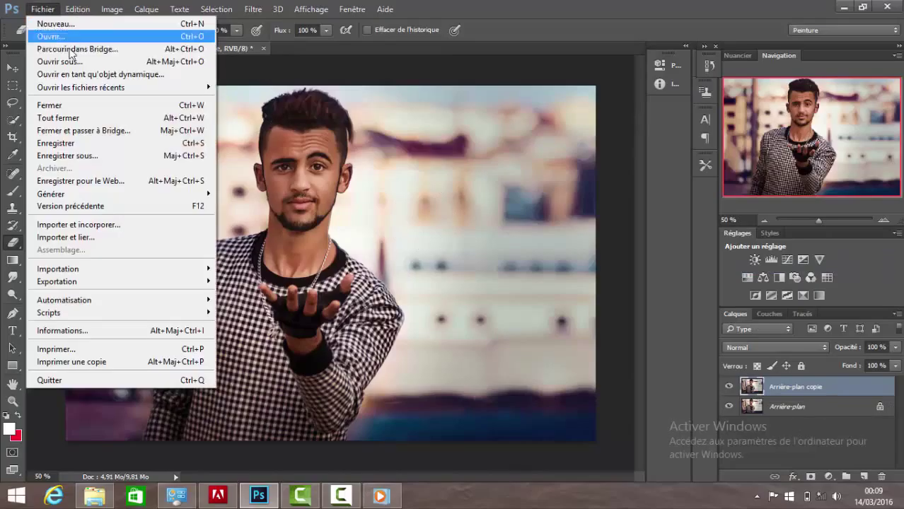
left_click(51, 36)
scroll(283, 174, "down", 3)
scroll(283, 173, "down", 2)
double_click(152, 102)
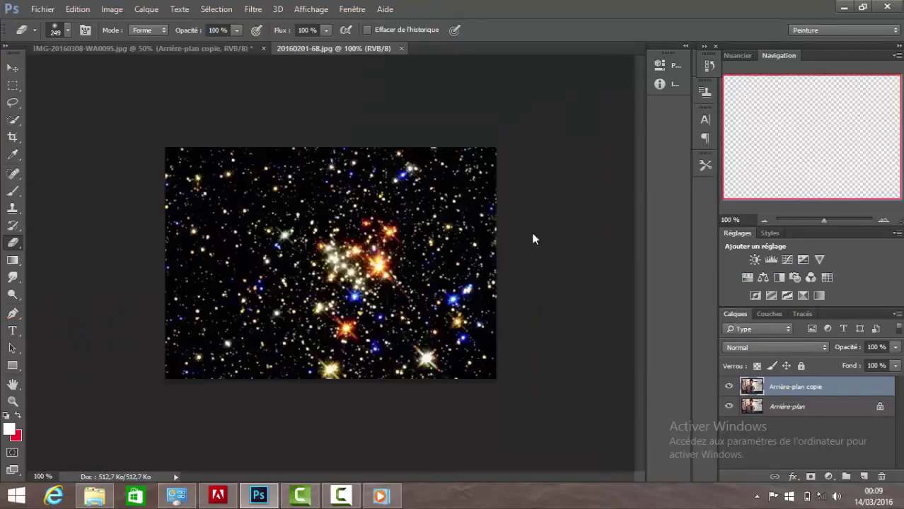
Move the star image onto the portrait as a new layer and close its window.
left_click_drag(332, 48, 439, 85)
key("v")
left_click_drag(509, 212, 339, 248)
left_click(707, 86)
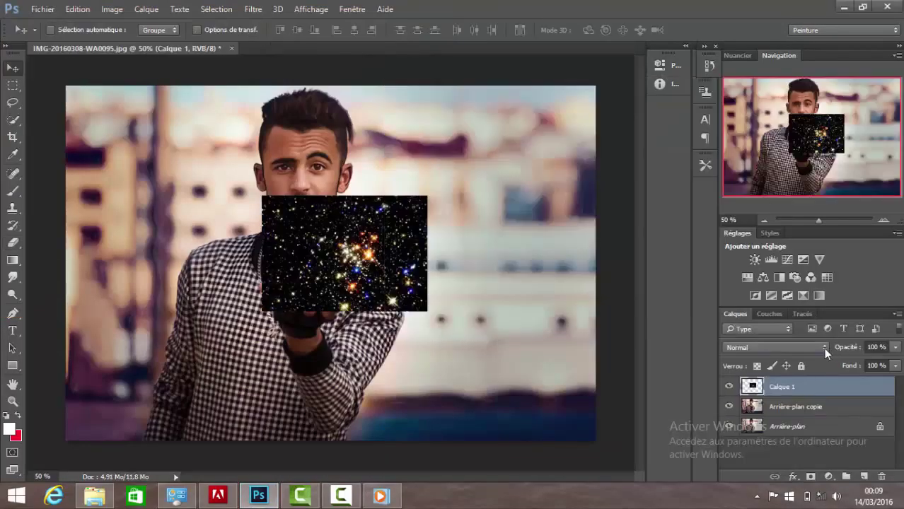
Blend the stars in Superposition mode, position them over the neck and hand, and free-transform.
left_click(823, 347)
left_click(763, 168)
left_click_drag(395, 250, 358, 243)
key("ctrl+t")
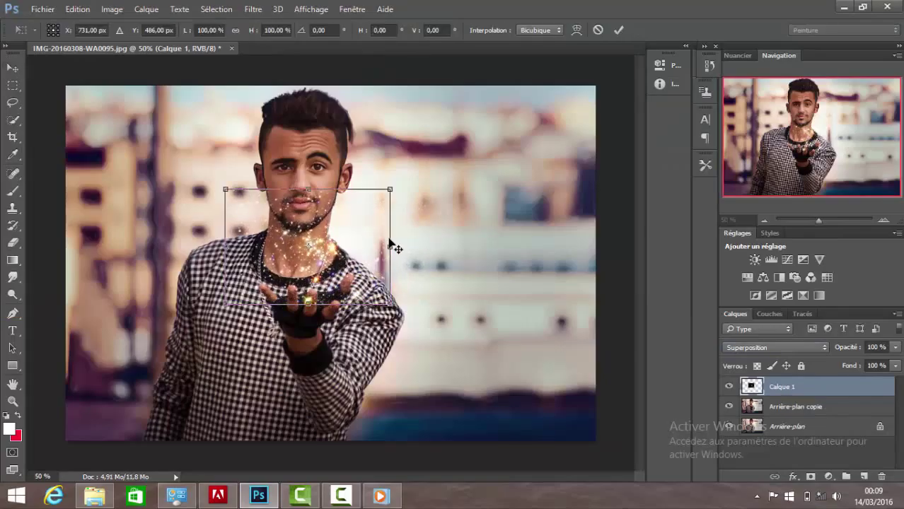
right_click(373, 252)
Warp the star layer, bending its edges toward the hand into a U shape.
left_click(424, 362)
left_click_drag(382, 269, 345, 291)
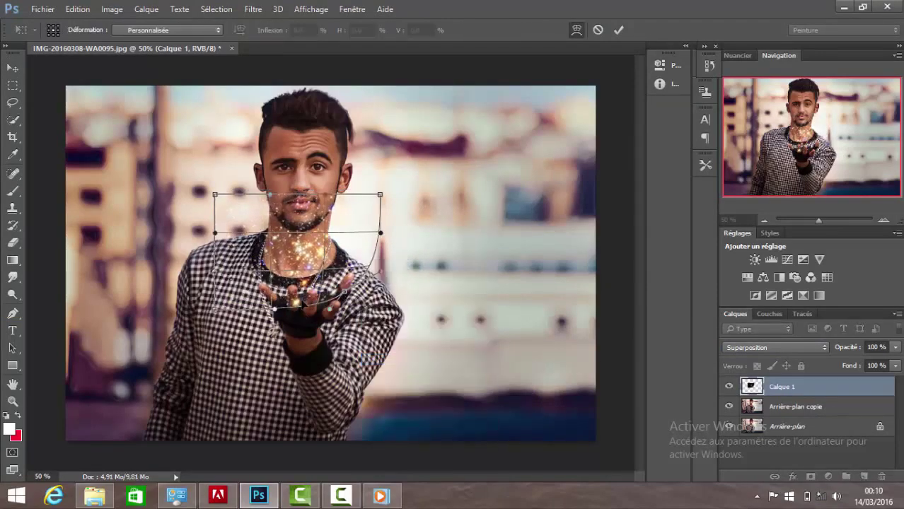
left_click_drag(215, 309, 288, 308)
mouse_move(304, 254)
left_mouse_down()
mouse_move(298, 205)
mouse_move(306, 217)
left_mouse_up()
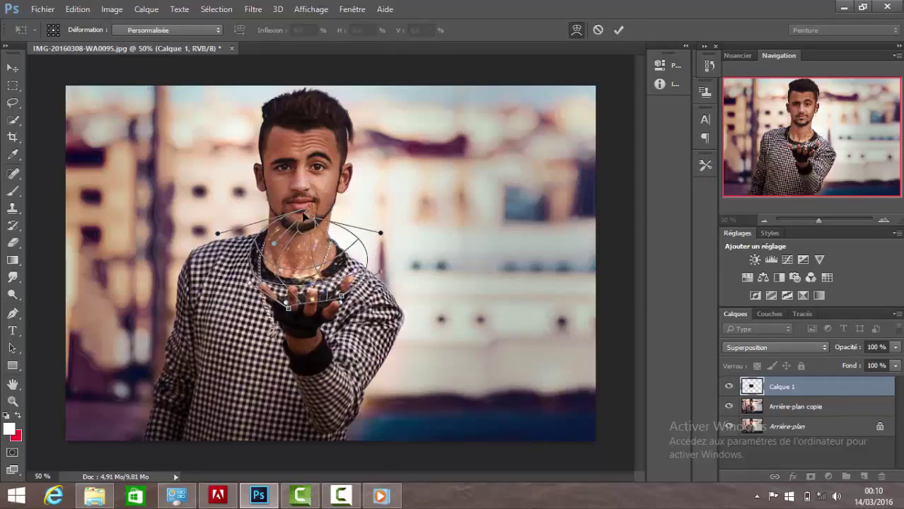
Rework the warp so the sparkles curve around the neck and down to the hand.
right_click(304, 251)
left_click(353, 257)
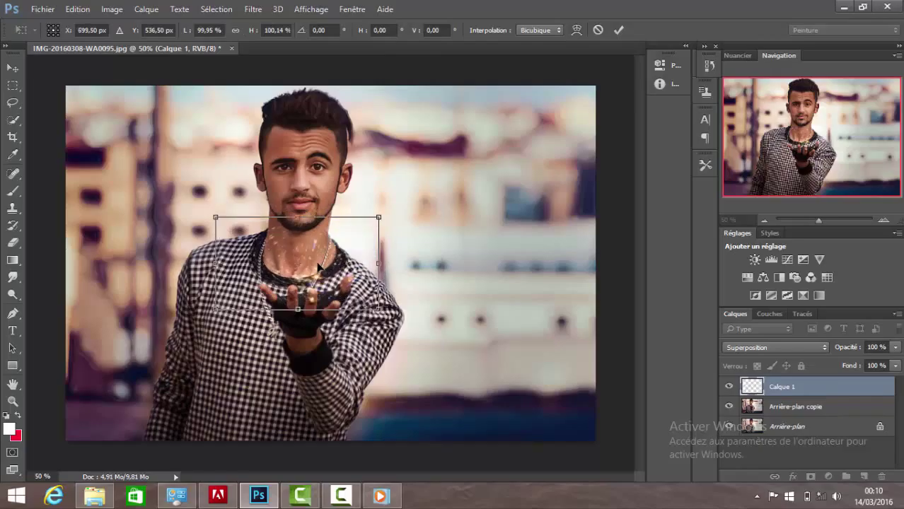
right_click(318, 266)
left_click(353, 342)
left_click_drag(297, 212, 300, 200)
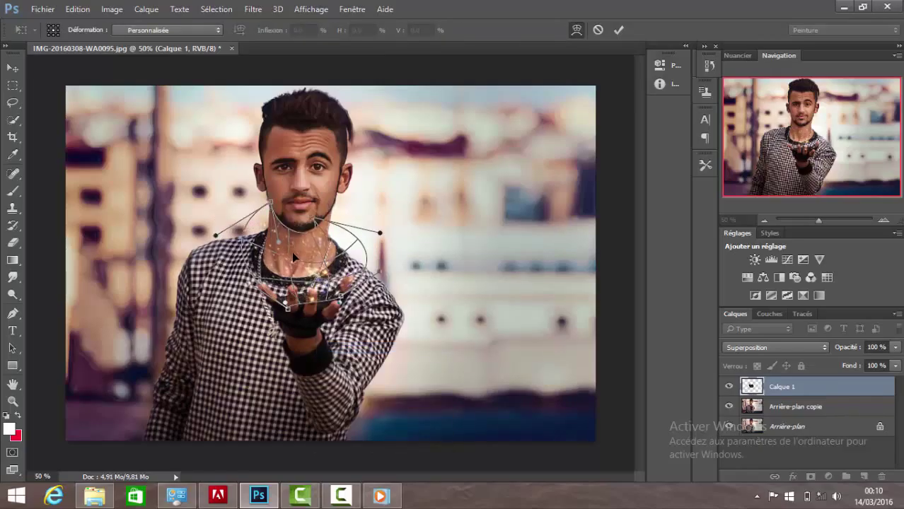
mouse_move(293, 256)
left_mouse_down()
mouse_move(273, 251)
mouse_move(283, 263)
left_mouse_up()
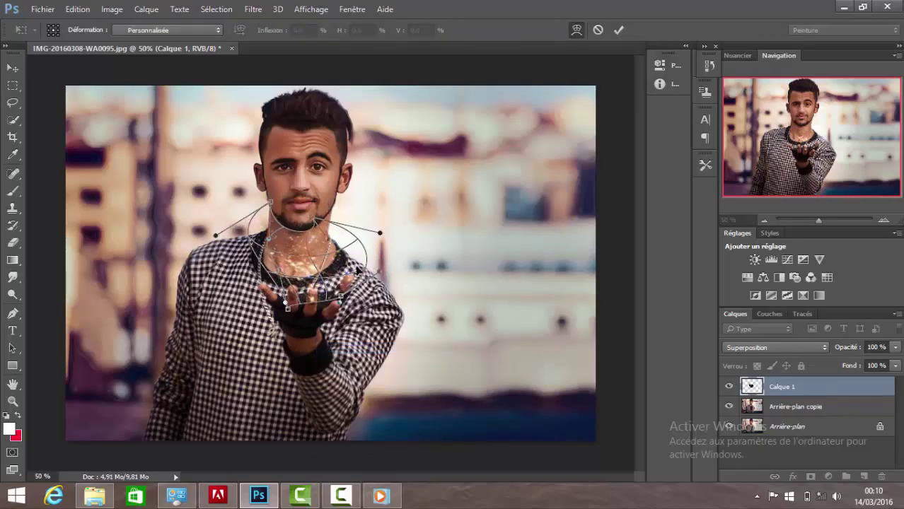
Commit the star layer transform.
right_click(311, 259)
left_click(409, 376)
key("Return")
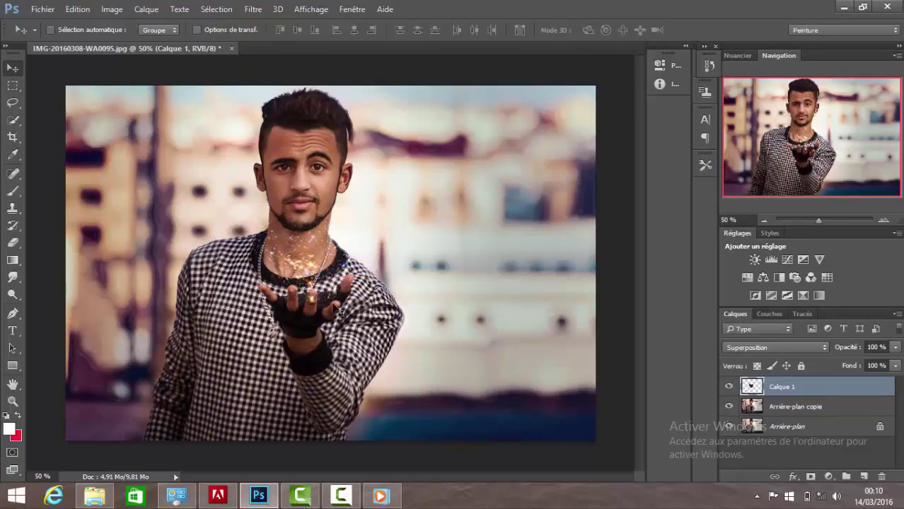
left_click(12, 242)
Erase stray sparkles from the hand and flatten the image.
left_click_drag(397, 285, 309, 333)
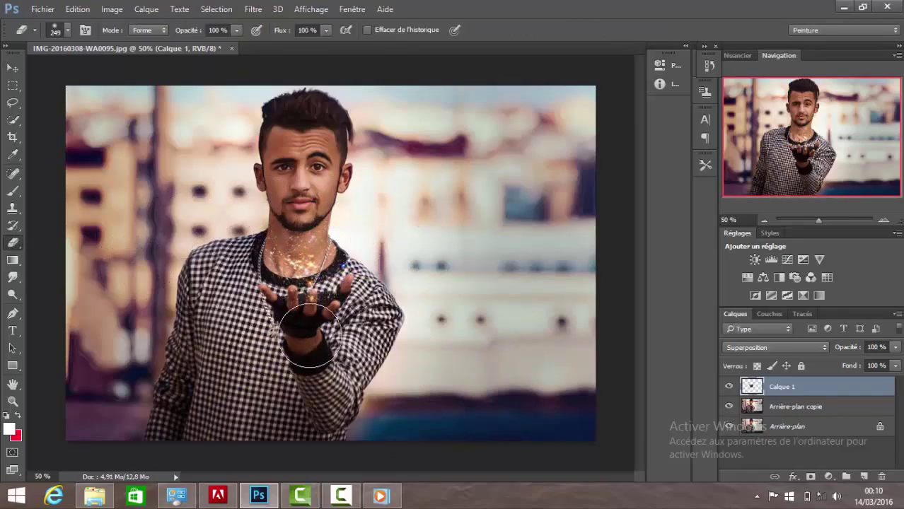
right_click(783, 410)
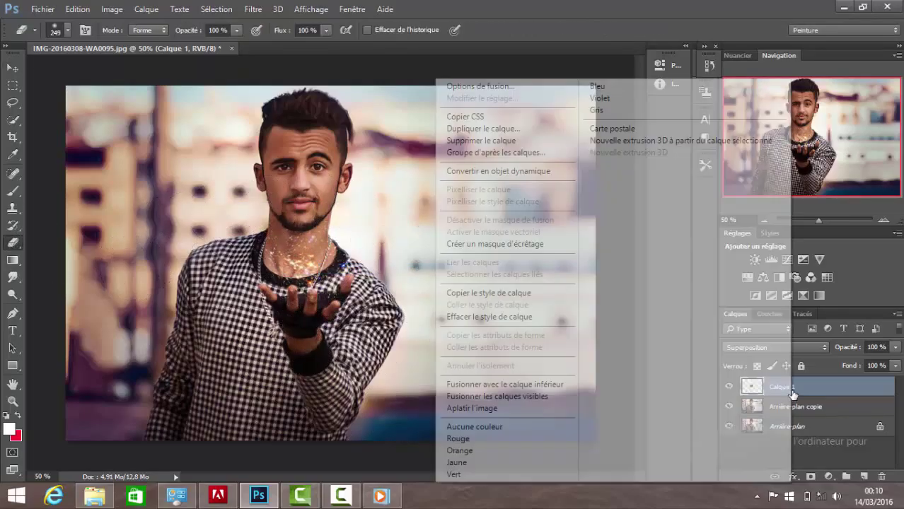
left_click(486, 397)
Duplicate the background layer and select the Arrière-plan copie.
right_click(796, 395)
left_click(776, 275)
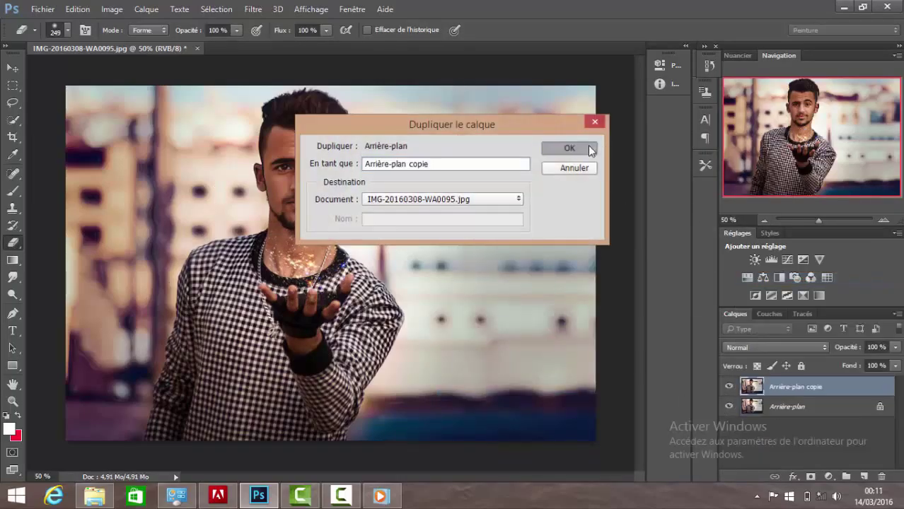
left_click(804, 146)
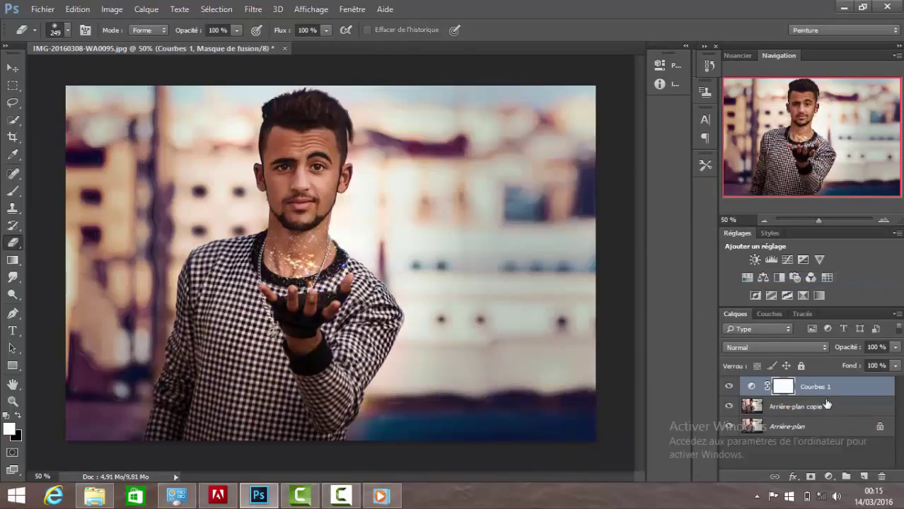
right_click(813, 386)
left_click(749, 141)
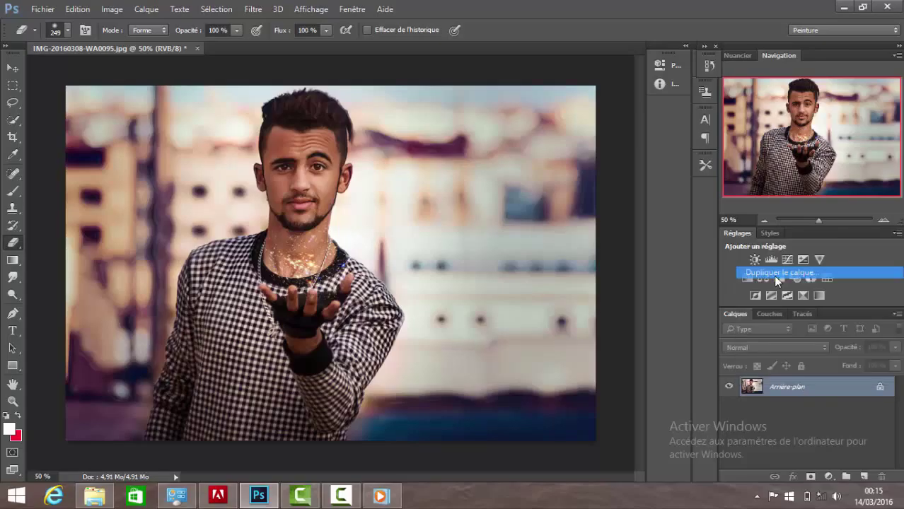
Add a Courbes layer, flatten everything, and duplicate the background again.
left_click(789, 261)
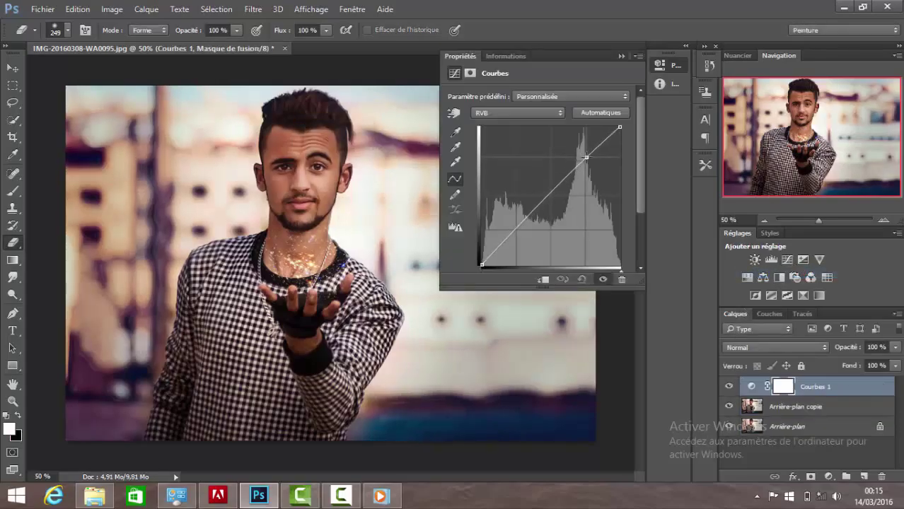
left_click(623, 57)
right_click(813, 386)
left_click(525, 408)
right_click(798, 389)
left_click(530, 142)
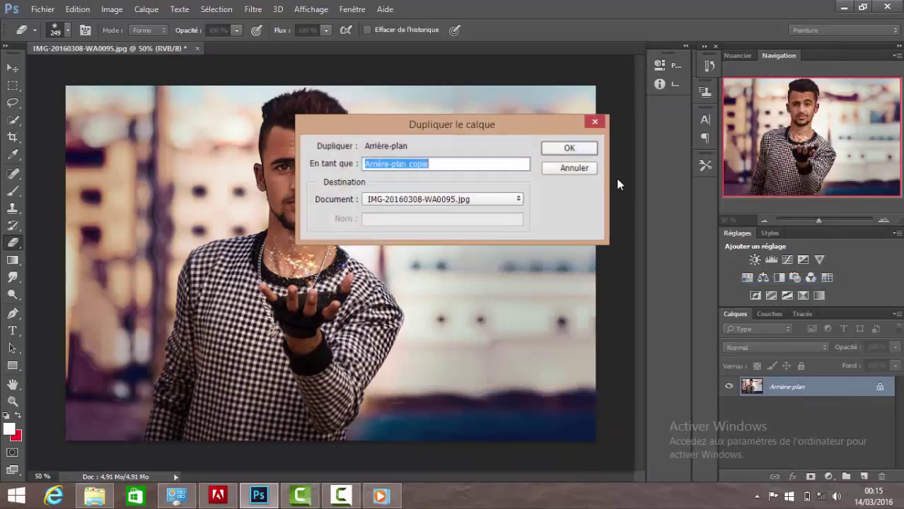
key("Return")
Add a gradient fill layer with its left colour stop set to black.
left_click(830, 478)
left_click(797, 190)
left_click(658, 159)
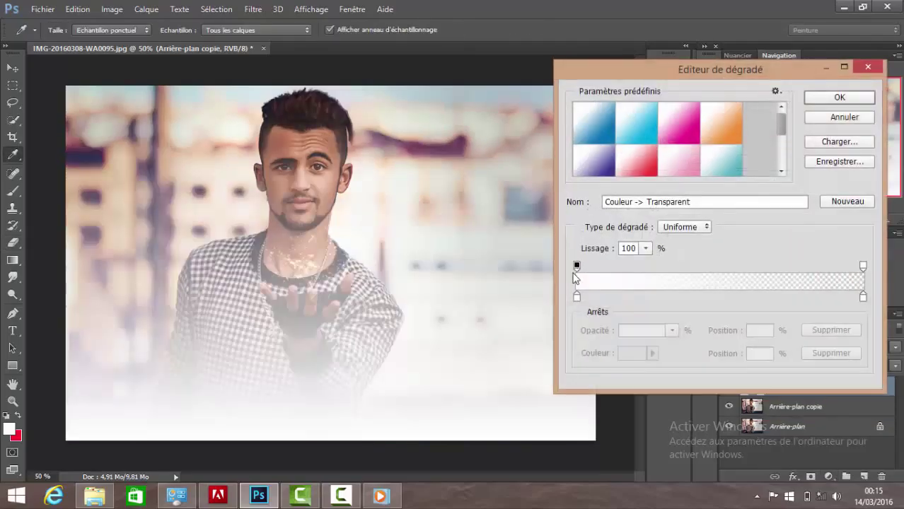
left_click(576, 296)
left_click(632, 353)
left_click(566, 290)
left_click(803, 111)
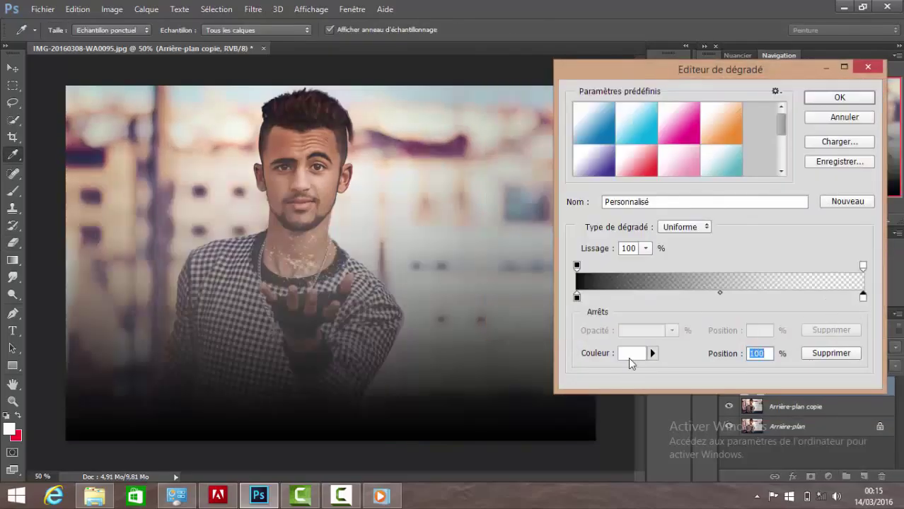
left_click(631, 353)
left_click(817, 111)
left_click(839, 97)
left_click(756, 162)
Duplicate the current layer from its context menu.
key("e")
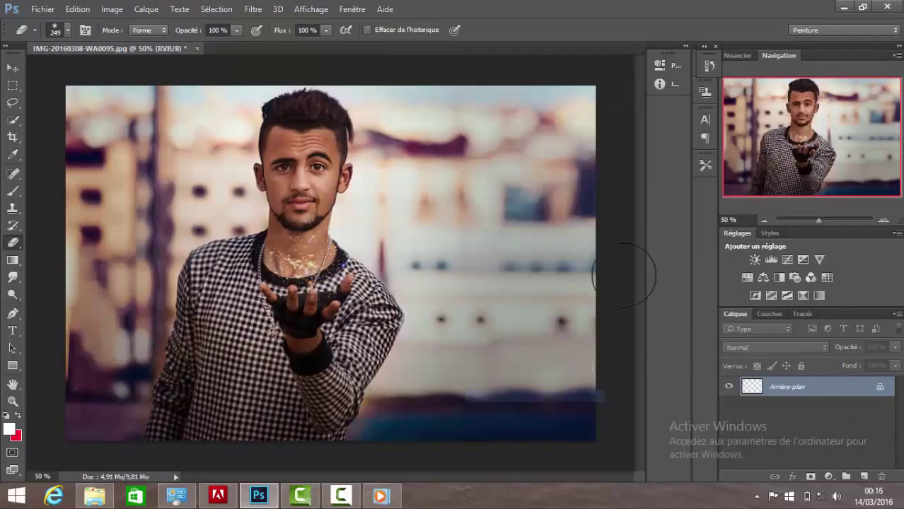
right_click(785, 387)
left_click(778, 275)
left_click(571, 148)
Add a radial black-to-transparent gradient fill layer around the subject.
left_click(828, 476)
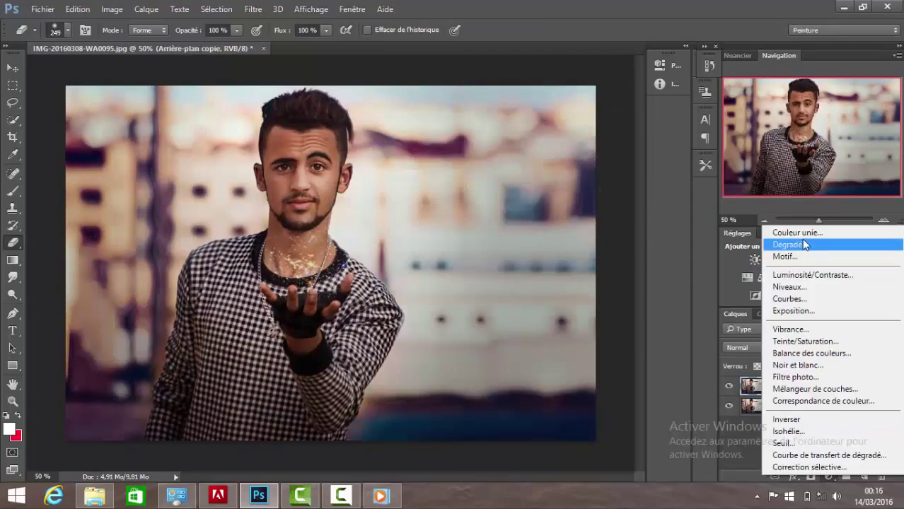
left_click(804, 244)
left_click(654, 161)
left_click(631, 353)
left_click(739, 112)
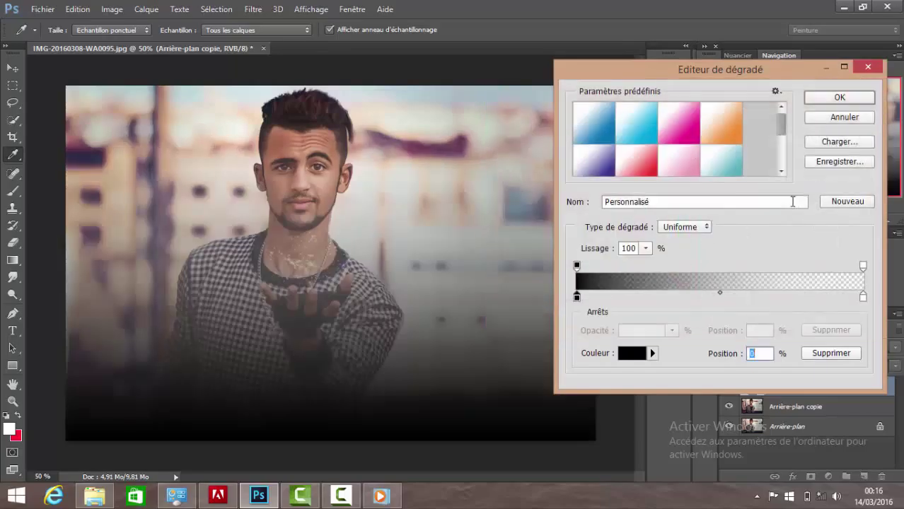
left_click(839, 97)
left_click(644, 183)
left_click(649, 207)
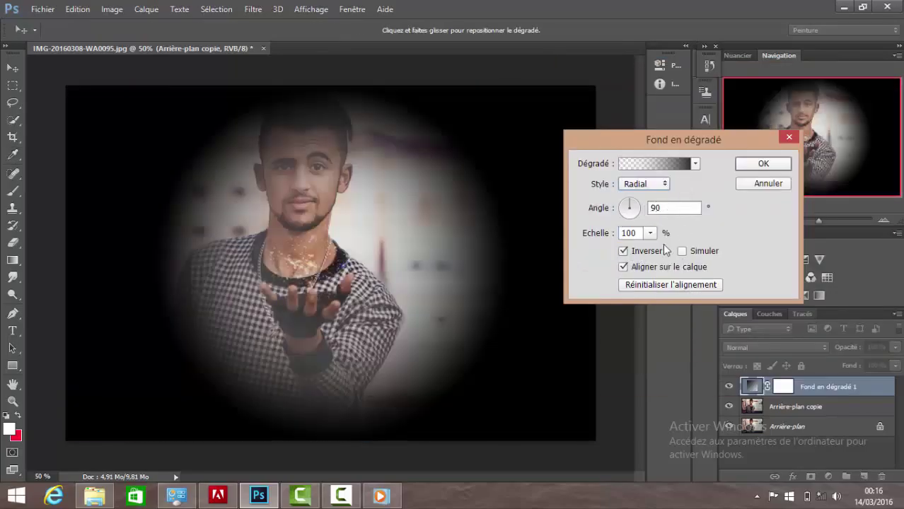
left_click(751, 164)
Set gradient fill to 40%, paint its mask centre black with a 1514 px brush, then raise fill to 85%.
key("e")
mouse_move(896, 366)
left_mouse_down()
mouse_move(855, 379)
mouse_move(864, 383)
left_mouse_up()
left_click(782, 386)
right_click(533, 293)
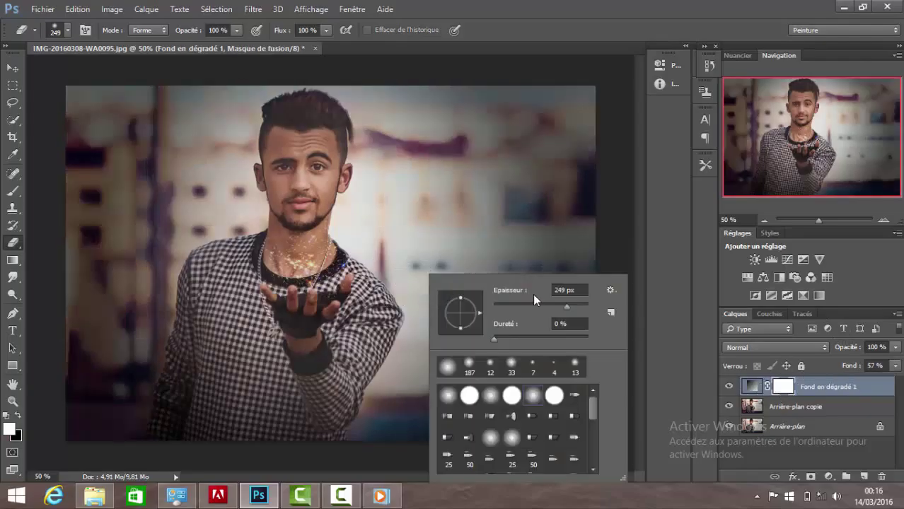
left_click_drag(579, 306, 584, 306)
left_click(342, 268)
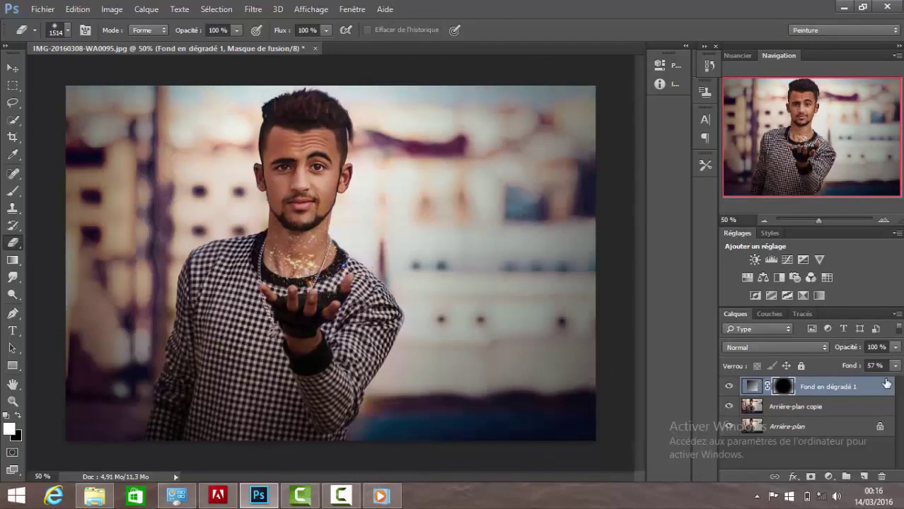
left_click_drag(895, 365, 883, 380)
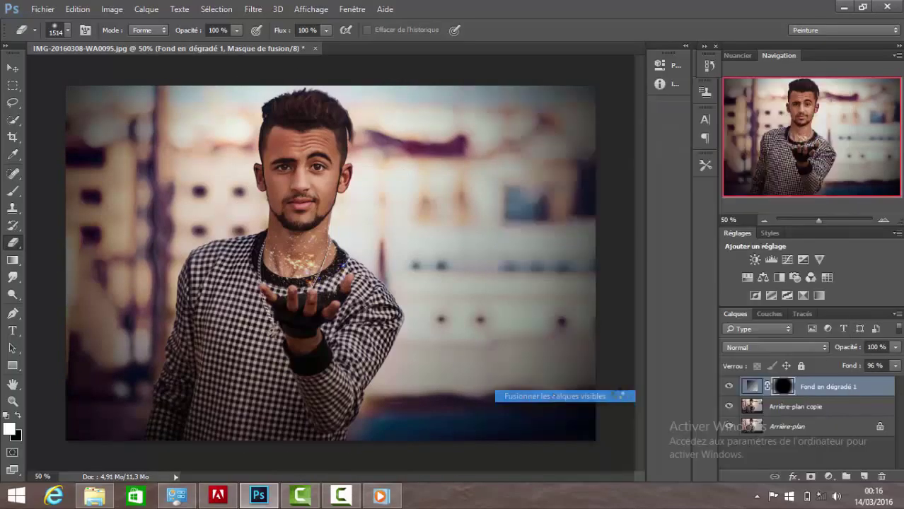
Duplicate the flattened background layer.
right_click(772, 251)
left_click(781, 275)
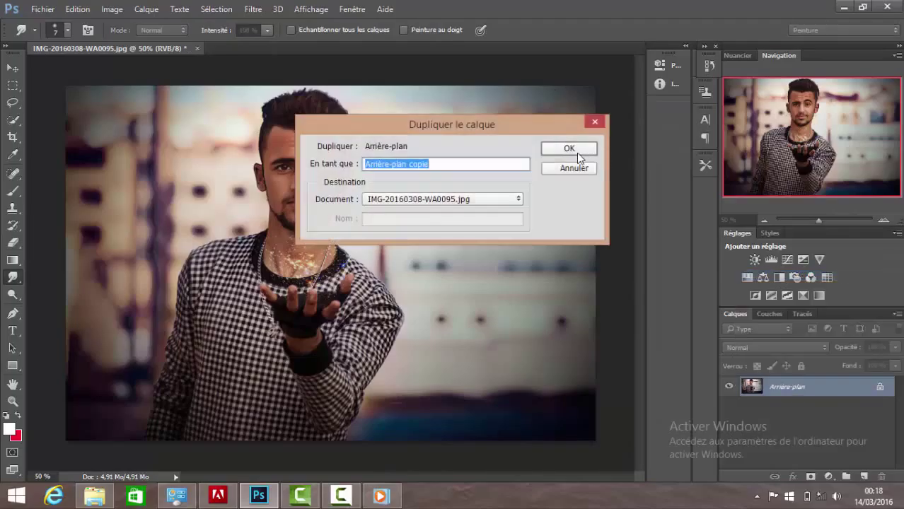
left_click(570, 147)
Set the foreground to black, zoom in on the face, and size the brush to 26 px.
left_click(13, 154)
left_click(9, 429)
left_click(819, 113)
key("b")
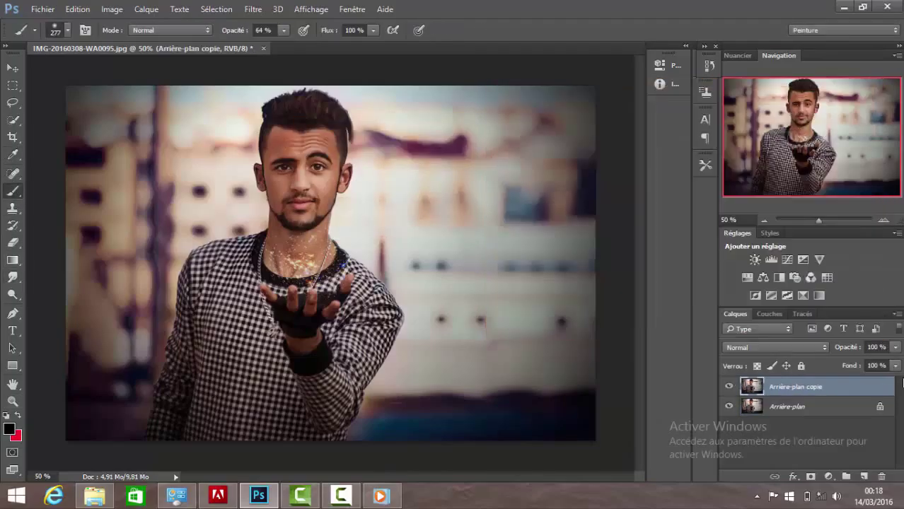
left_click(895, 365)
left_click(883, 221)
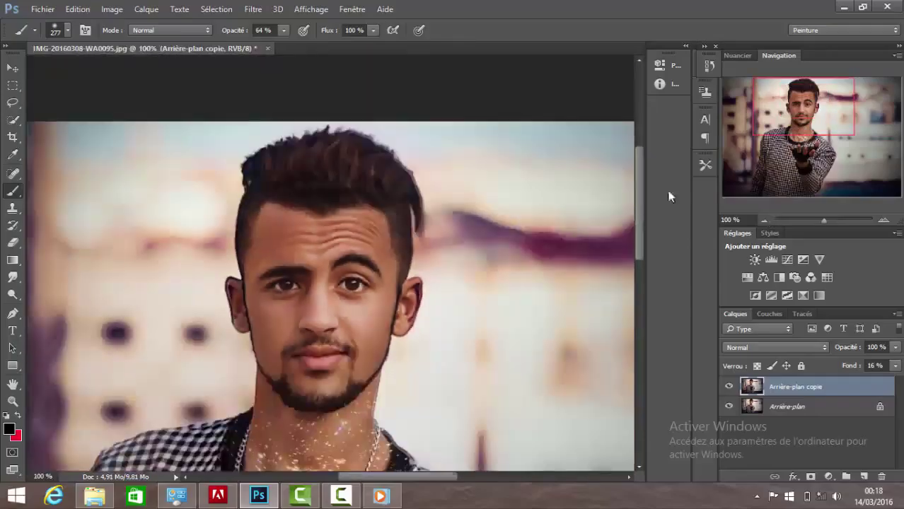
right_click(480, 227)
left_click_drag(608, 226, 404, 262)
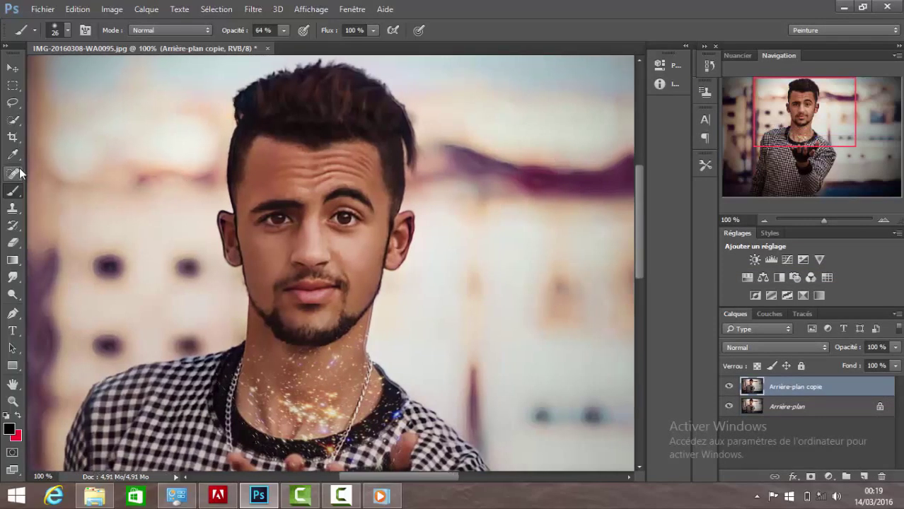
Pick the spot healing brush, then duplicate Arrière-plan into a new copy layer.
left_click(19, 171)
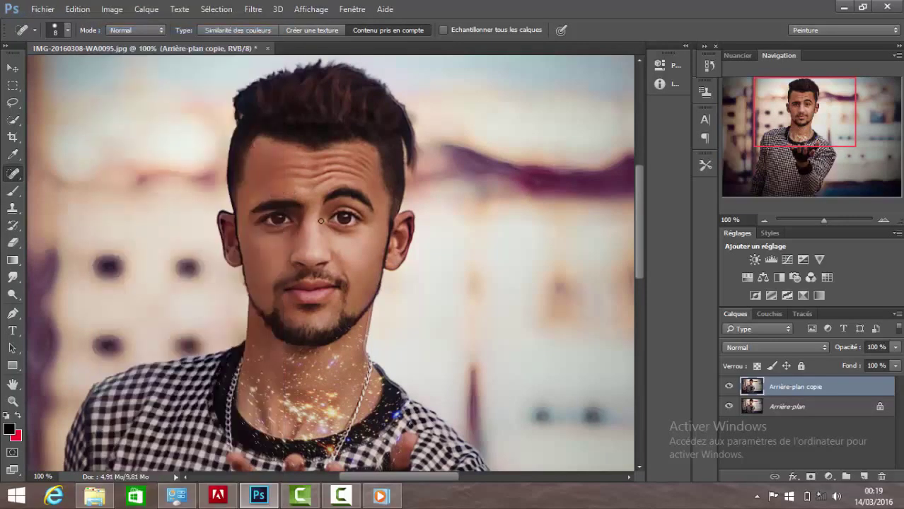
right_click(792, 387)
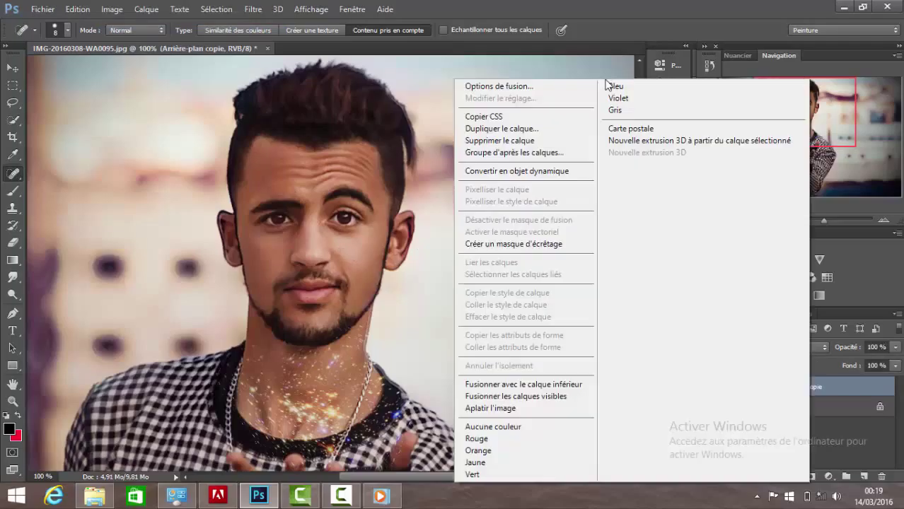
right_click(785, 406)
left_click(777, 222)
key("Return")
Quick-select the face and neck, excluding the hair.
key("w")
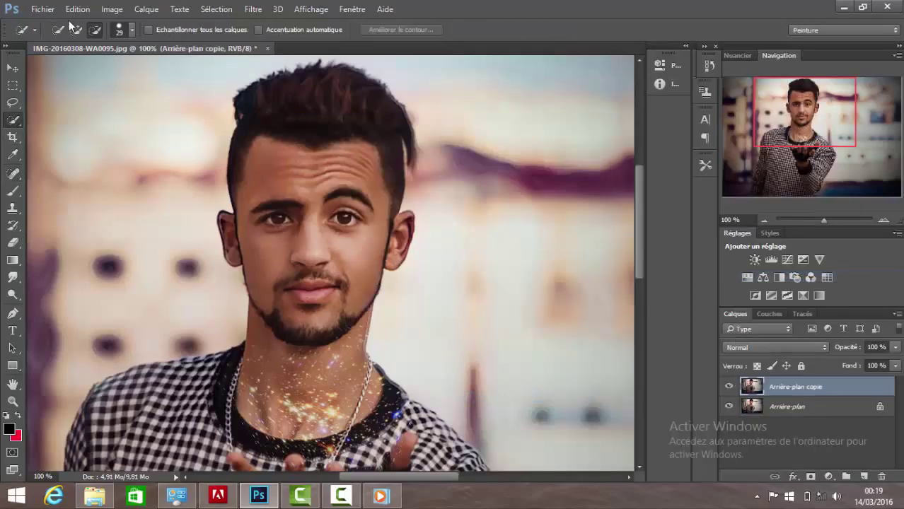
left_click_drag(279, 217, 304, 353)
left_click_drag(354, 84, 239, 152)
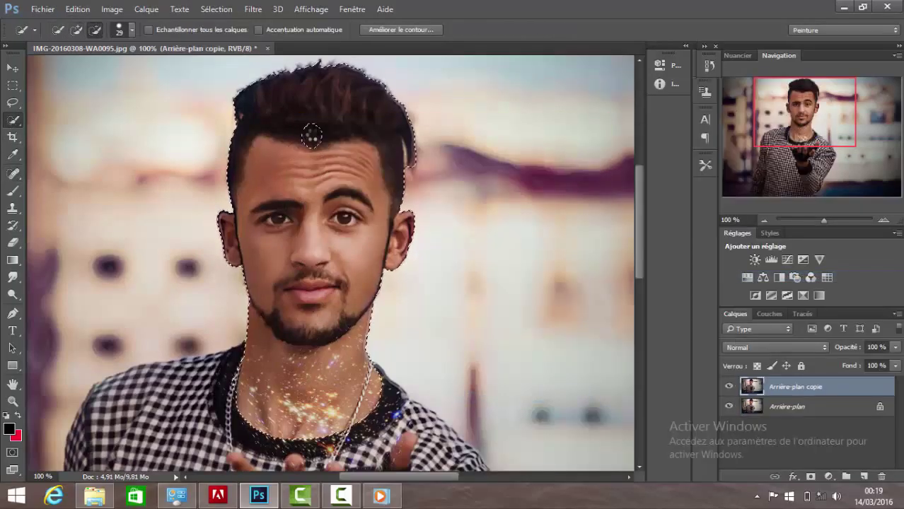
left_click(252, 8)
mouse_move(332, 219)
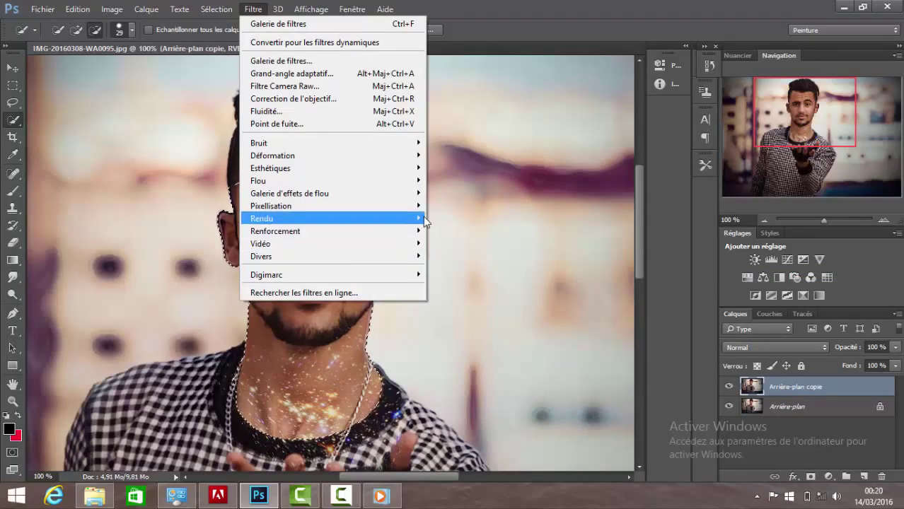
left_click(442, 245)
left_click(739, 111)
Apply Netteté optimisée with Gain 75, Rayon 0,9 and Réduction du bruit 20.
left_click(252, 8)
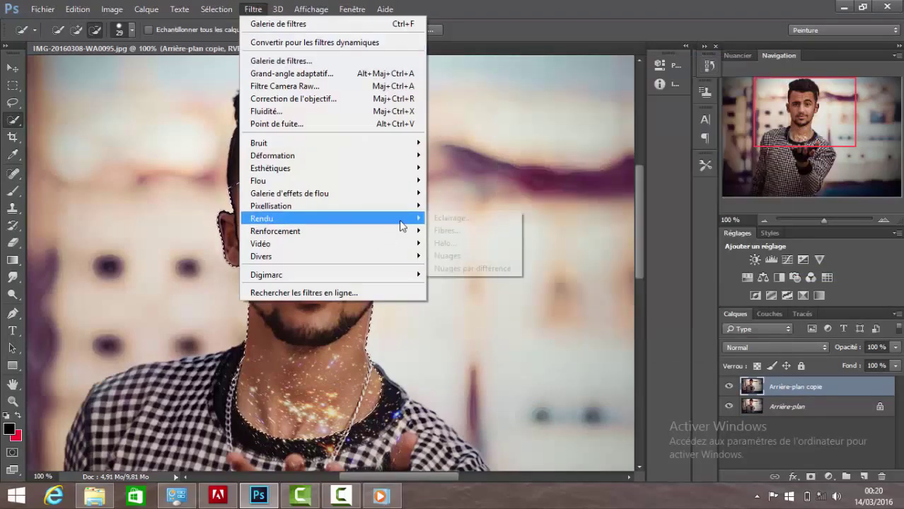
mouse_move(275, 232)
left_click(482, 267)
left_click(257, 270)
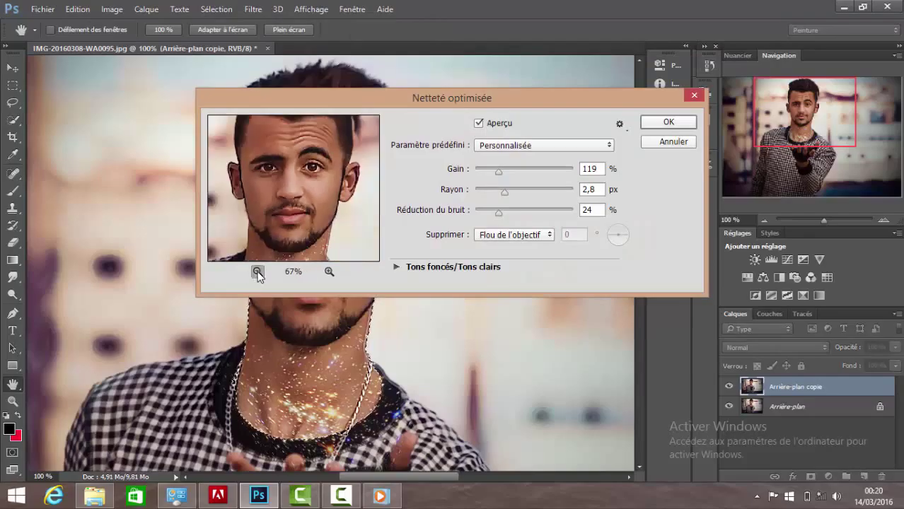
left_click(257, 270)
left_click_drag(490, 188, 489, 171)
left_click_drag(499, 212, 493, 212)
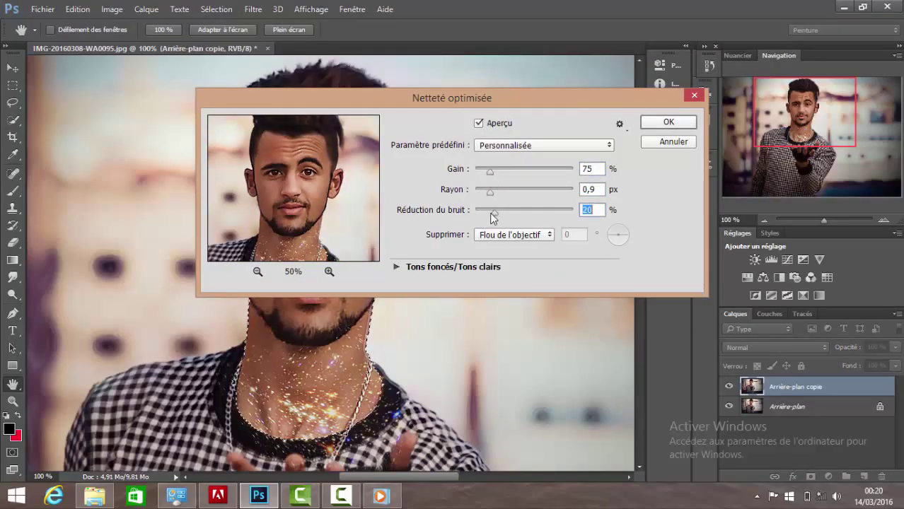
key("Return")
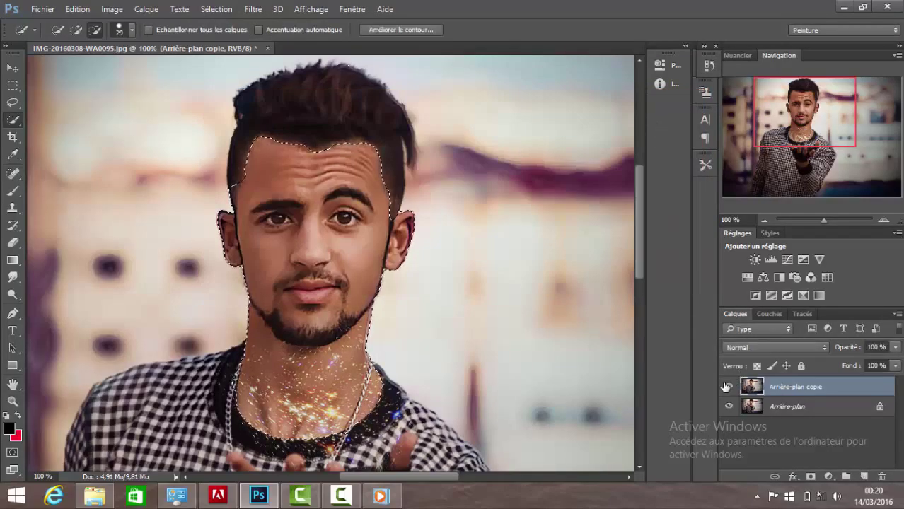
Lower the sharpened layer's fill to 25%, merge it down, and duplicate the result.
left_click(895, 366)
left_click_drag(850, 381, 843, 377)
right_click(794, 385)
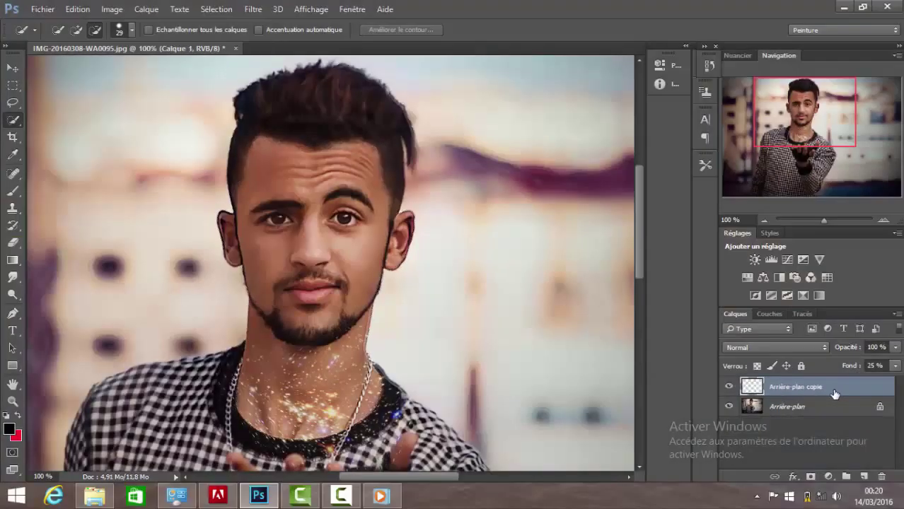
key("ctrl+e")
right_click(835, 394)
left_click(758, 272)
key("Return")
key("j")
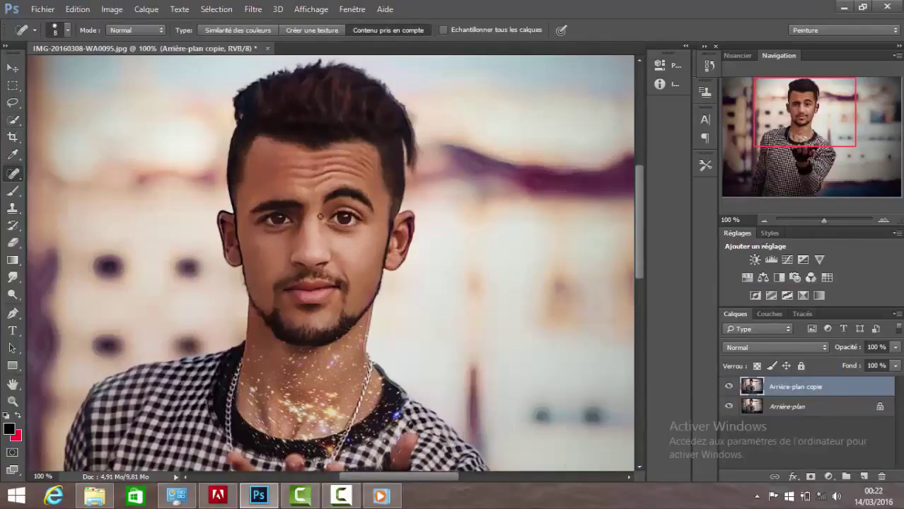
Switch to the Mixer Brush Tool with Hum. 80%, Charge 75% and Mél. 90%.
right_click(12, 191)
left_click(92, 226)
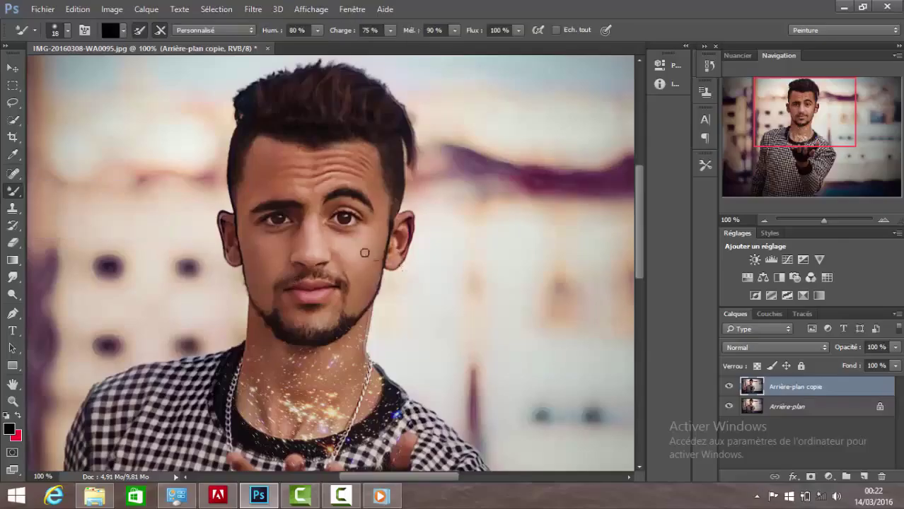
right_click(356, 256)
key("Escape")
Flatten the Arrière-plan copie layer into the background.
right_click(790, 393)
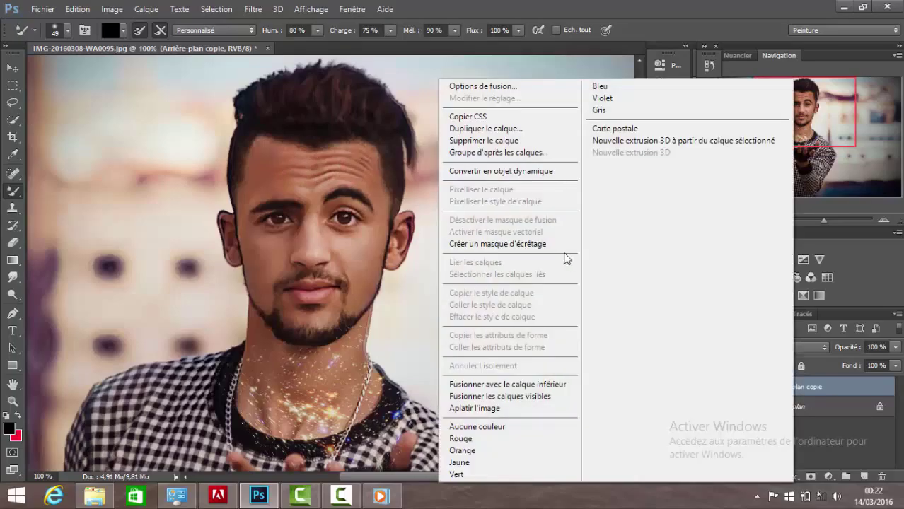
left_click(509, 398)
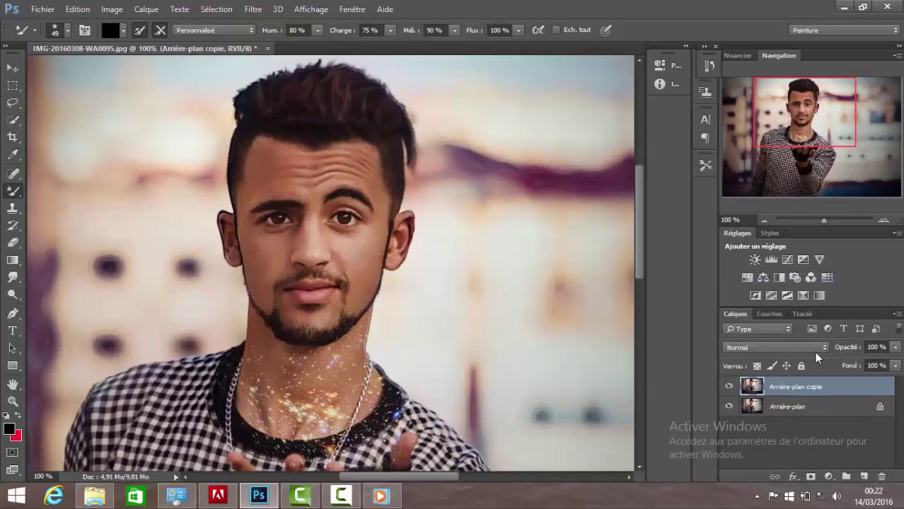
right_click(803, 386)
Flatten the image and duplicate the background layer.
left_click(736, 333)
right_click(861, 396)
left_click(778, 280)
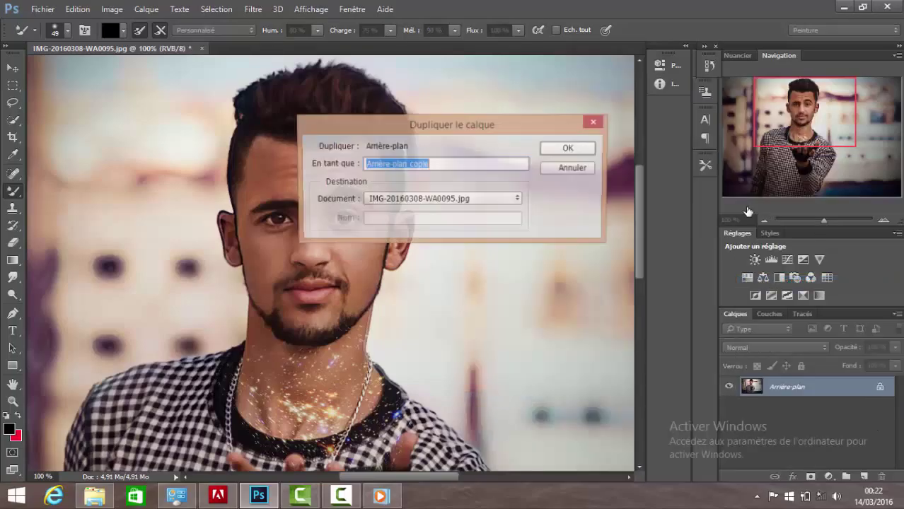
key("Return")
left_click(763, 220)
left_click(764, 220)
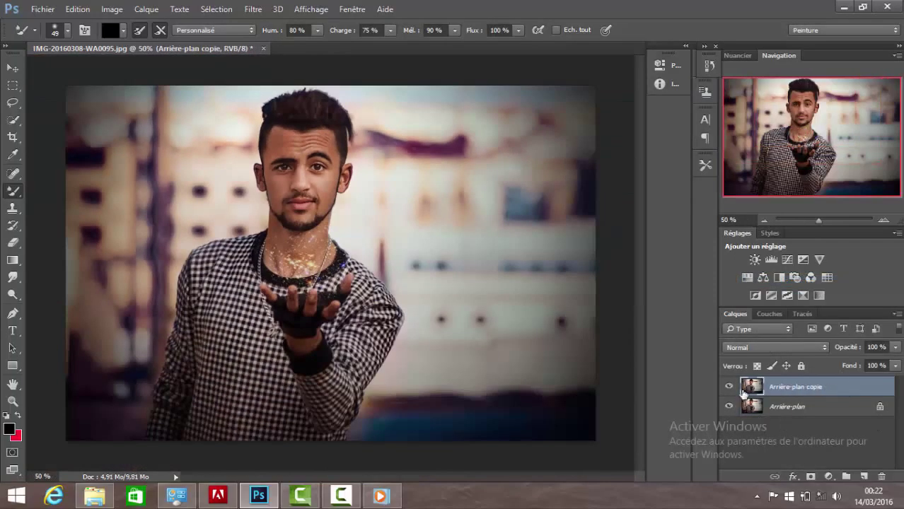
Add a Noir et blanc adjustment layer blended as Lumière tamisée.
left_click(828, 476)
left_click(778, 365)
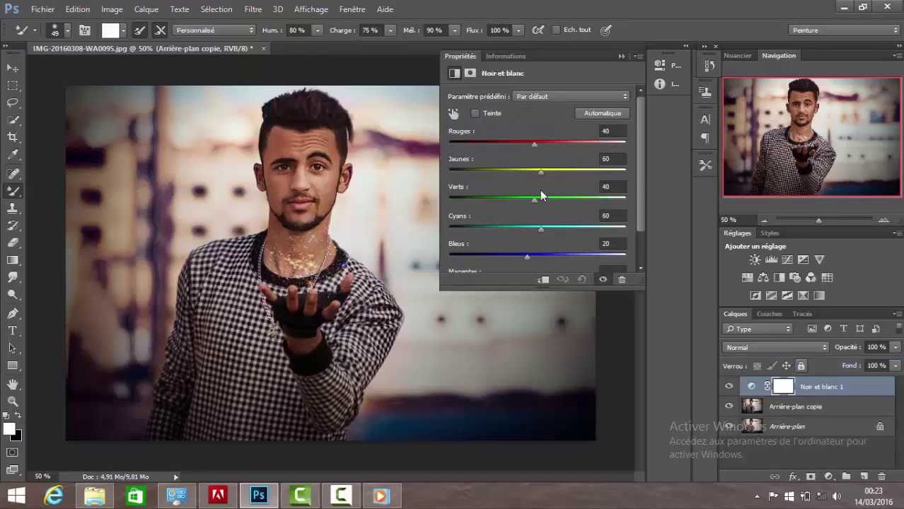
left_click(774, 347)
left_click(749, 216)
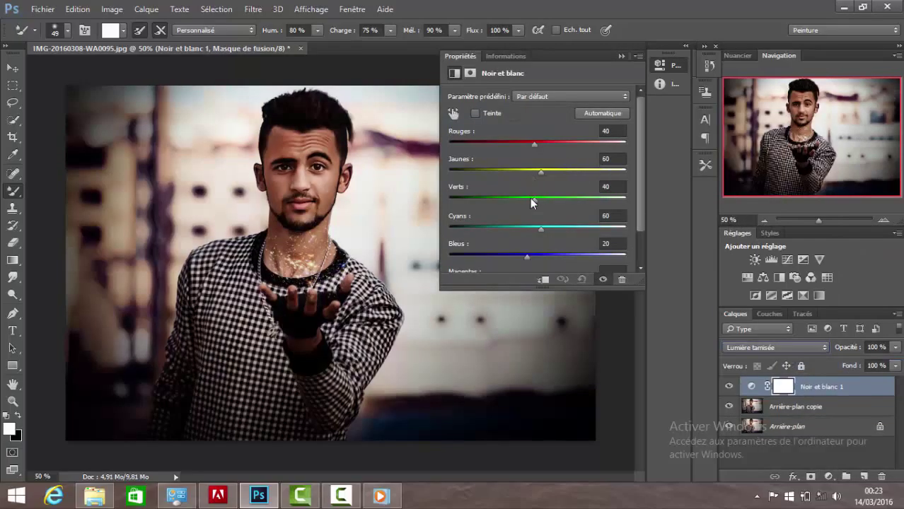
left_click(661, 64)
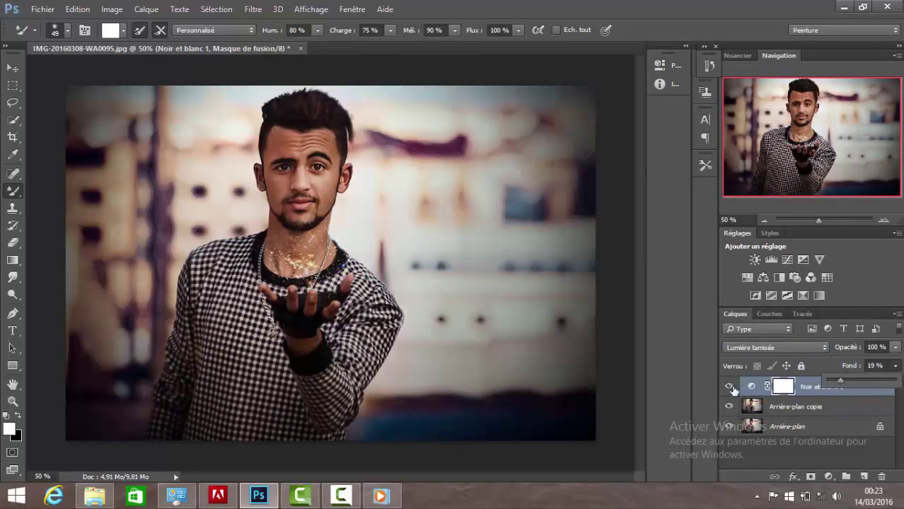
Flatten the black-and-white layer into the background and duplicate it.
right_click(826, 389)
left_click(601, 396)
right_click(826, 389)
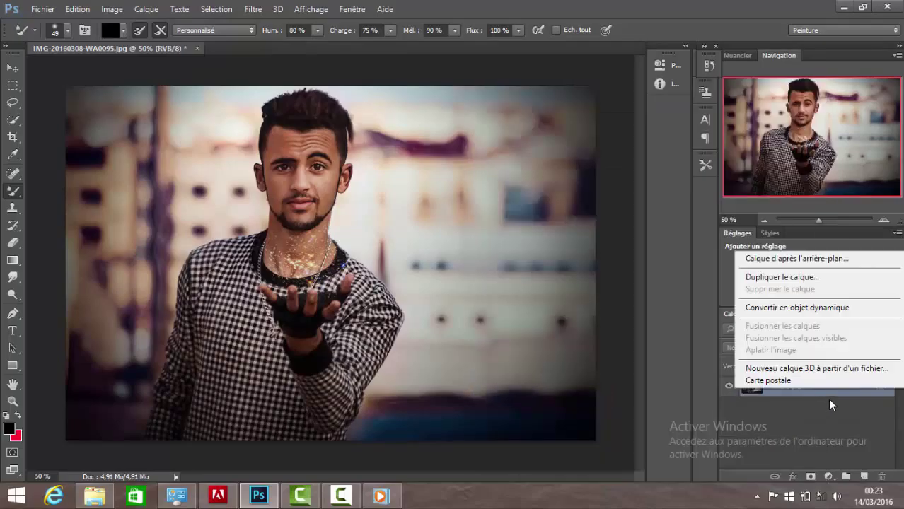
left_click(777, 275)
key("Return")
Add a Teinte/Saturation layer with Teinte +2, Saturation +11, Luminosité +2.
left_click(828, 476)
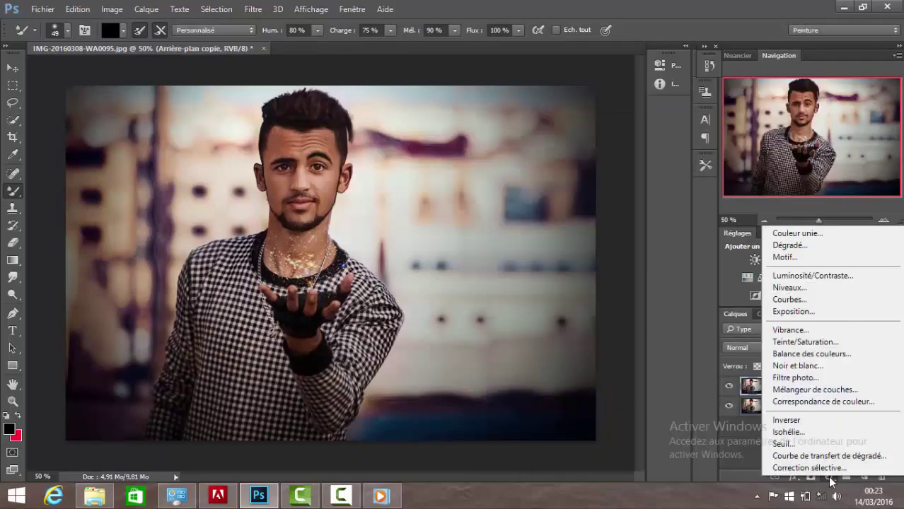
left_click(778, 342)
left_click_drag(555, 179, 556, 177)
left_click_drag(537, 145, 547, 149)
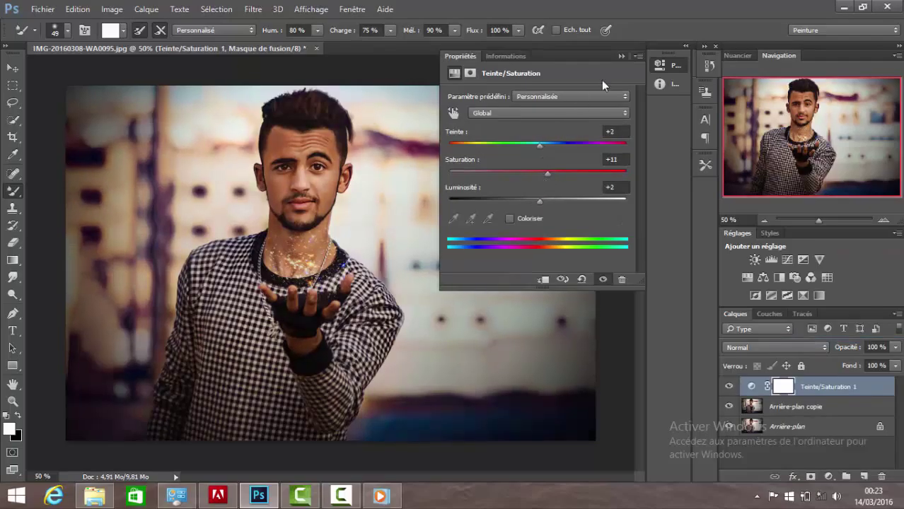
left_click(621, 56)
Switch to the Eraser with a 196 px brush size.
right_click(559, 230)
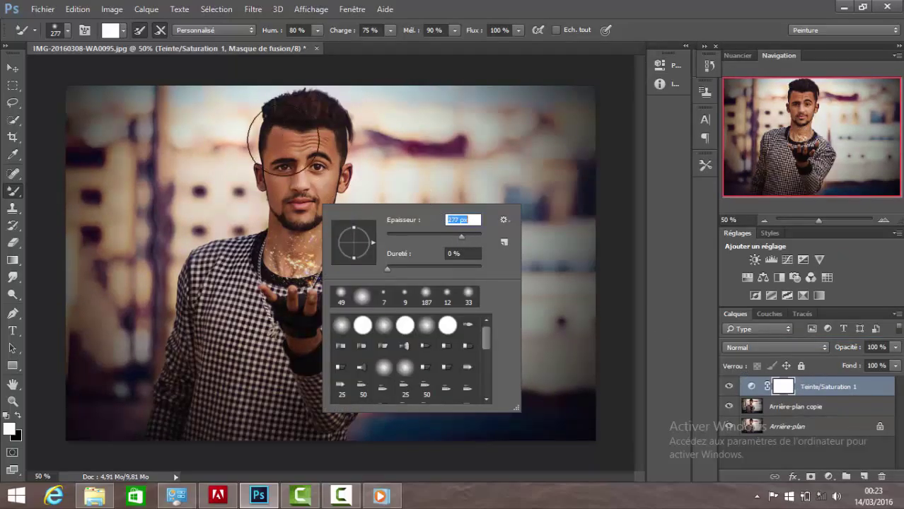
key("Return")
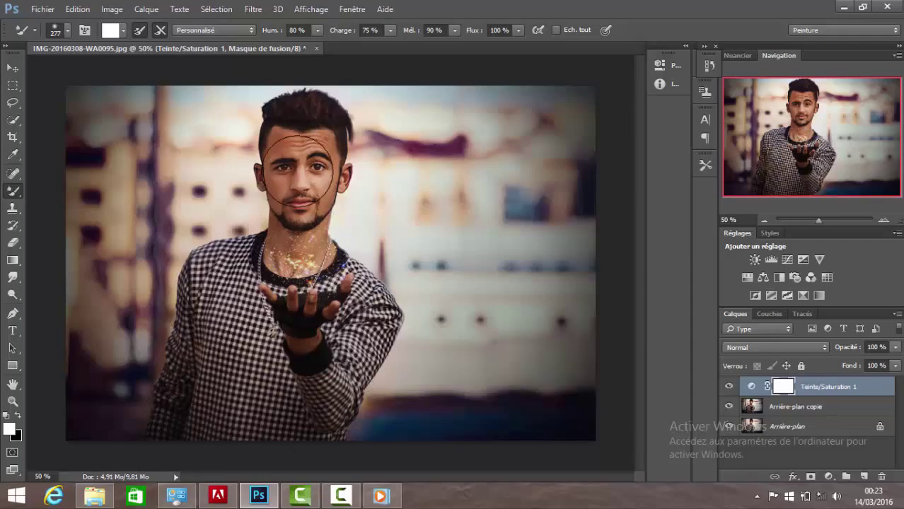
key("e")
right_click(316, 214)
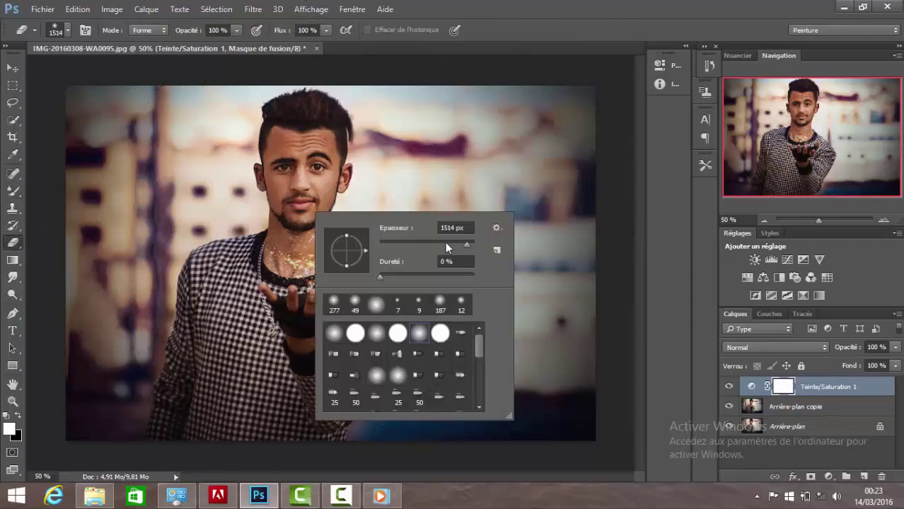
type("196")
key("Return")
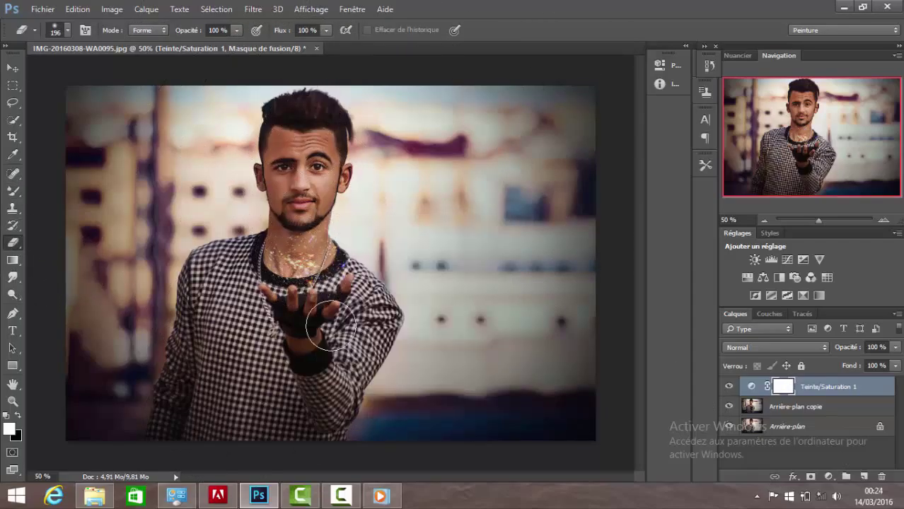
right_click(849, 386)
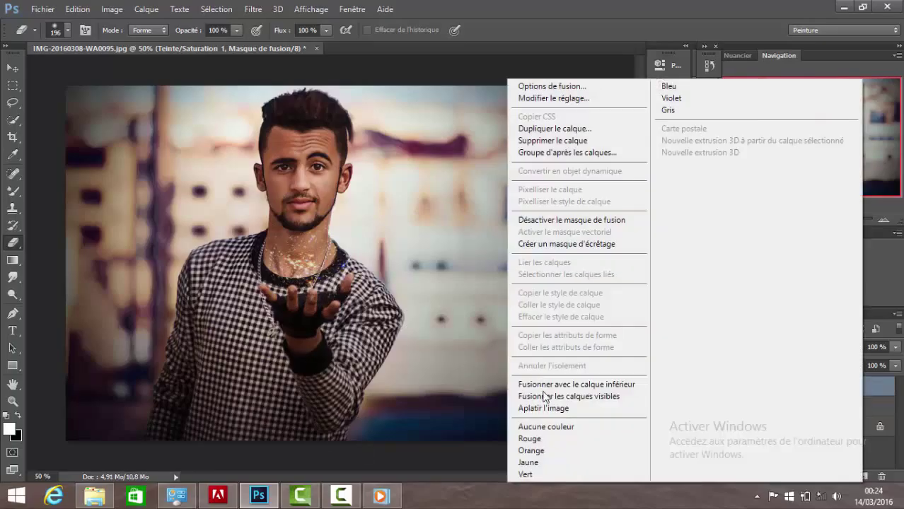
Flatten, duplicate the background, and add a FuturisticBleak.3DL colour lookup layer.
left_click(541, 349)
right_click(848, 387)
left_click(711, 273)
left_click(826, 277)
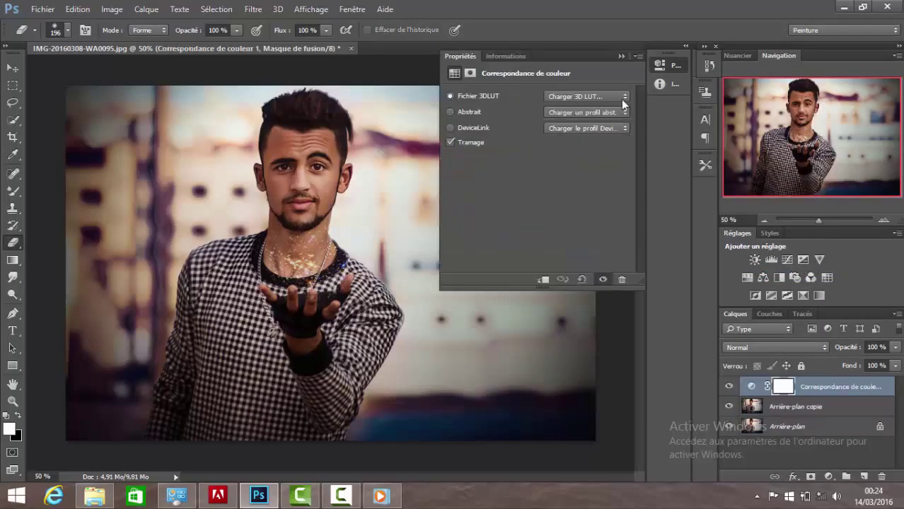
left_click(622, 97)
left_click(581, 340)
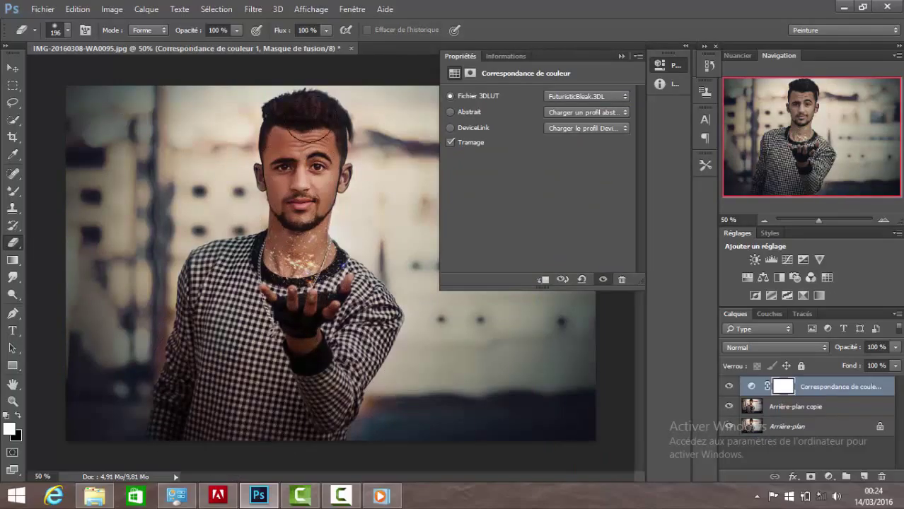
Paint the lookup mask off the man, then flatten and duplicate the background.
left_click(12, 191)
right_click(167, 296)
left_click(166, 343)
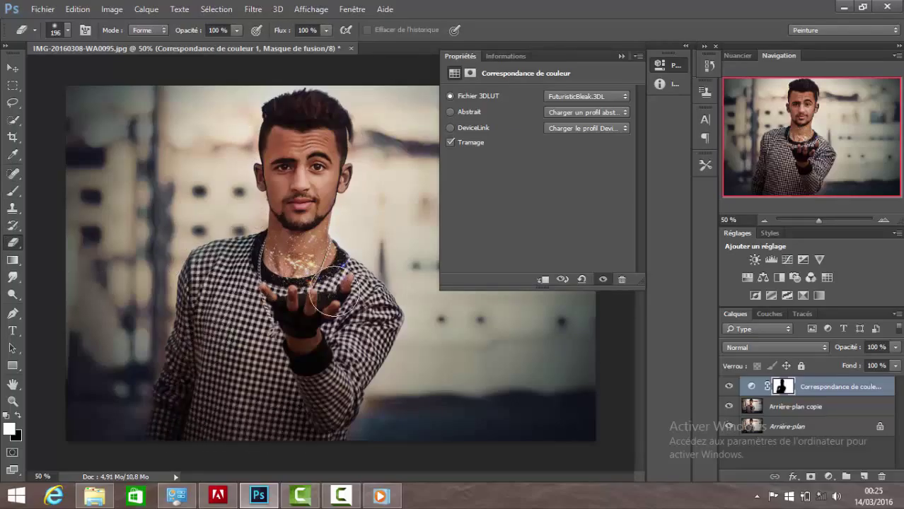
left_click(621, 56)
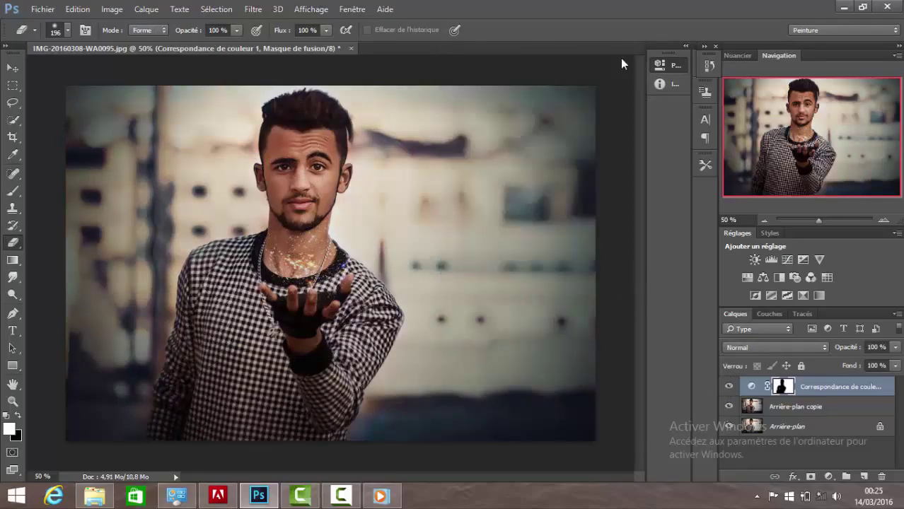
right_click(849, 388)
left_click(559, 393)
key("ctrl+j")
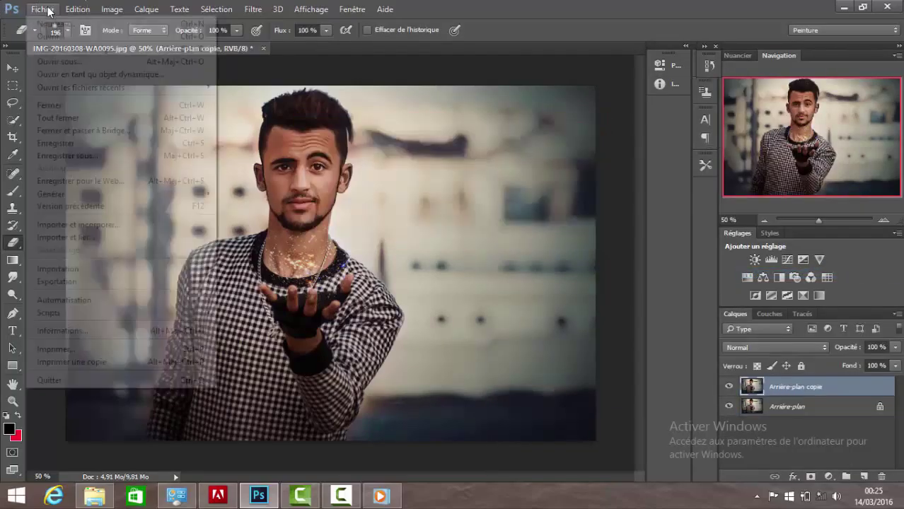
Open Sans titre-1.png and drag the watermark onto the portrait.
left_click(43, 8)
left_click(53, 37)
scroll(347, 96, "down", 5)
scroll(346, 142, "up", 1)
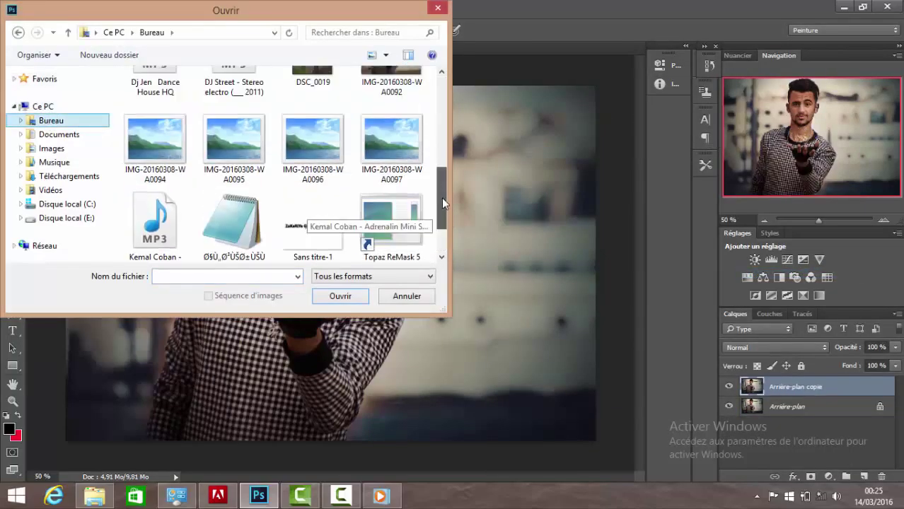
double_click(314, 187)
left_click_drag(339, 56, 354, 169)
key("v")
left_click_drag(566, 212, 283, 297)
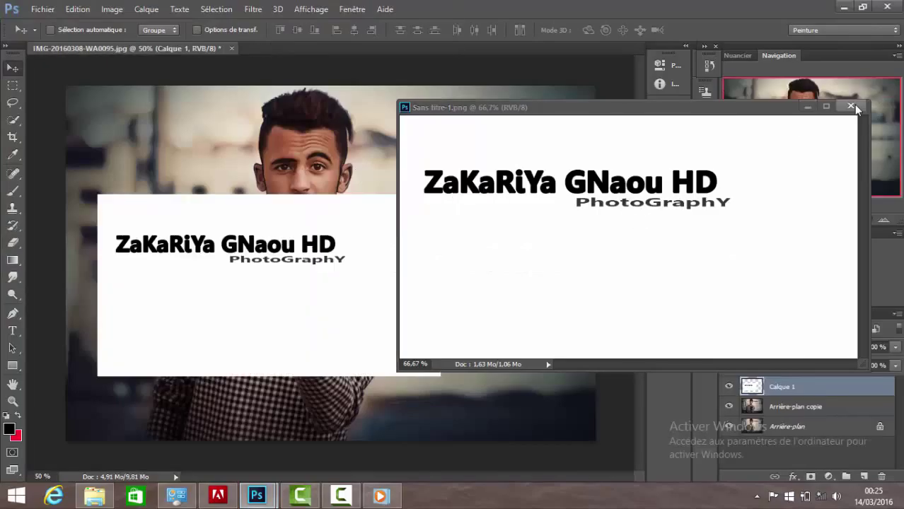
Blend the watermark as Produit and scale it to about 44% in the top-left corner.
left_click(822, 346)
left_click(753, 123)
left_click_drag(313, 252, 360, 256)
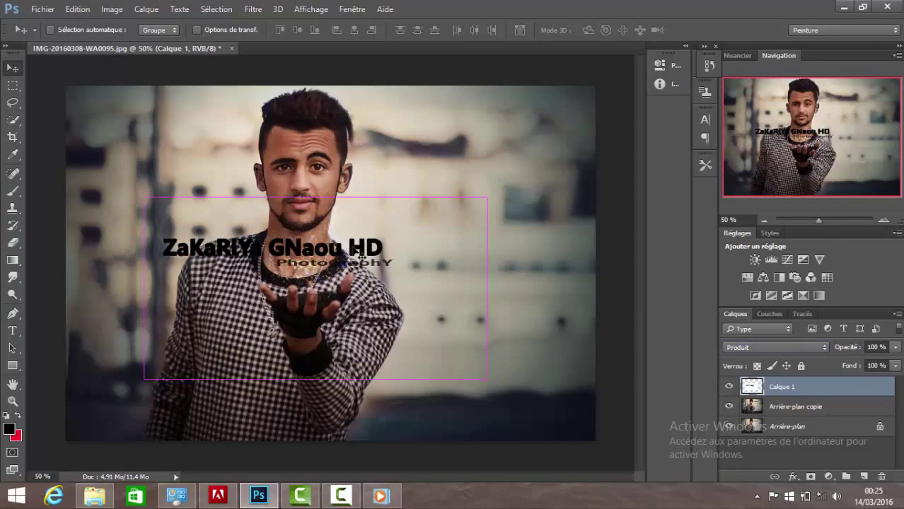
key("ctrl+t")
left_click_drag(486, 201, 295, 298)
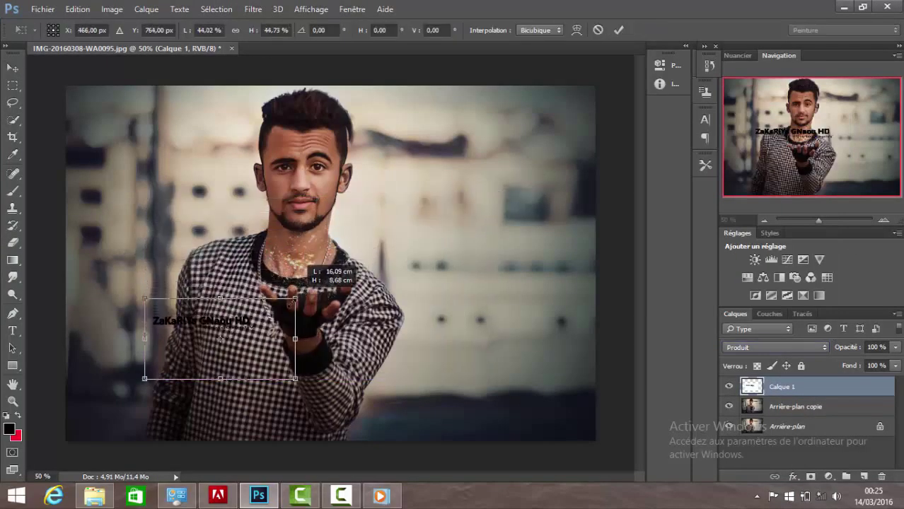
mouse_move(258, 371)
left_mouse_down()
mouse_move(172, 145)
mouse_move(176, 125)
left_mouse_up()
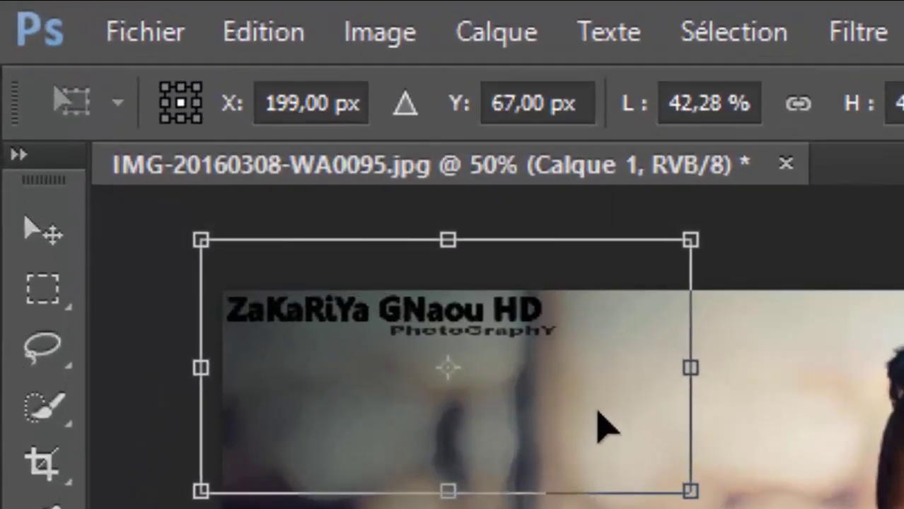
left_click_drag(597, 413, 598, 413)
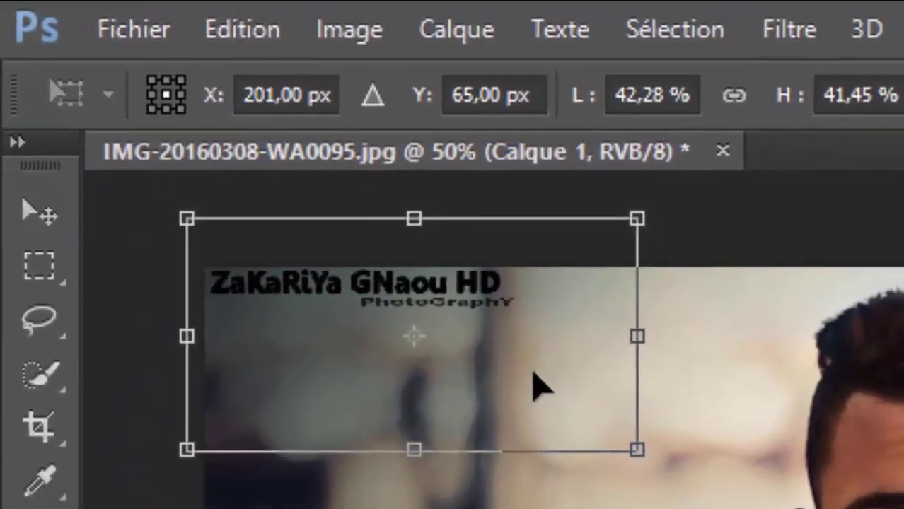
key("Return")
Save the portrait as a JPEG, replacing the existing file.
left_click(97, 16)
left_click(74, 258)
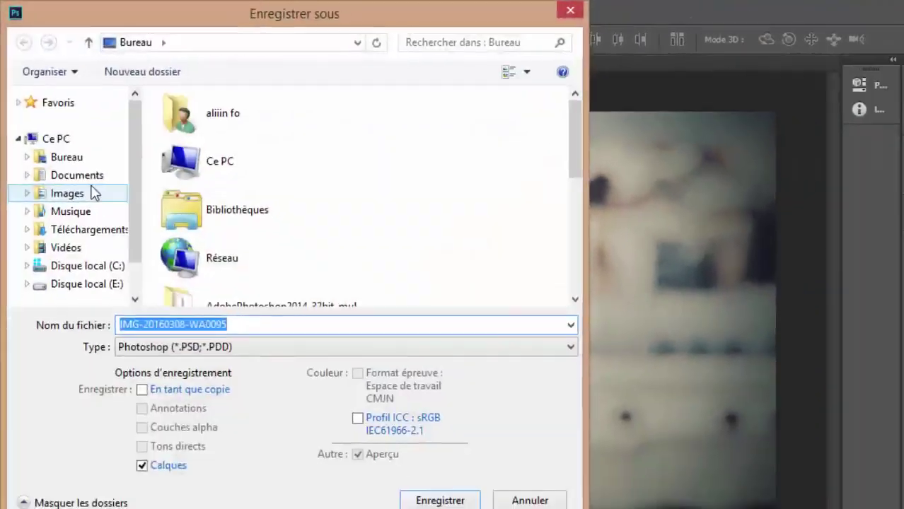
left_click(229, 267)
left_click(293, 367)
left_click(339, 382)
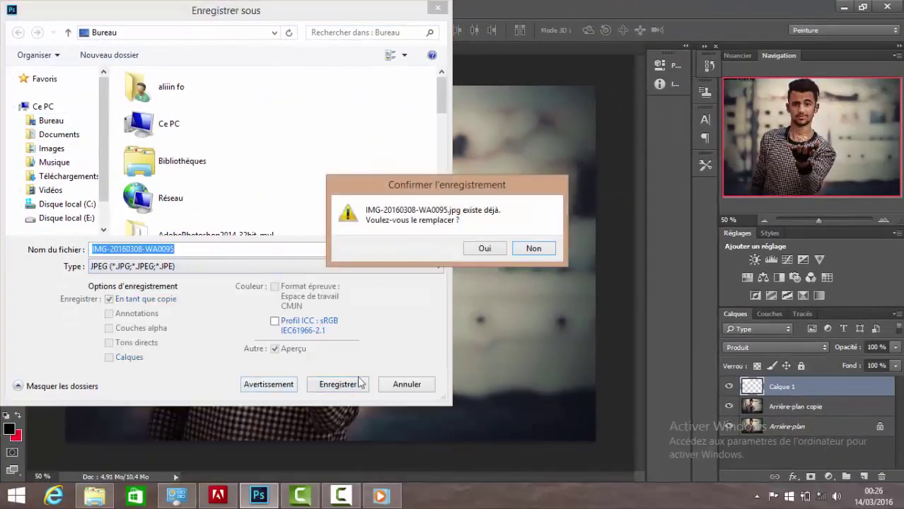
left_click(486, 246)
left_click(534, 123)
Open the saved IMG-20160308-WA0095 portrait in Windows Photo Viewer and start the Diaporama slideshow.
left_click(843, 7)
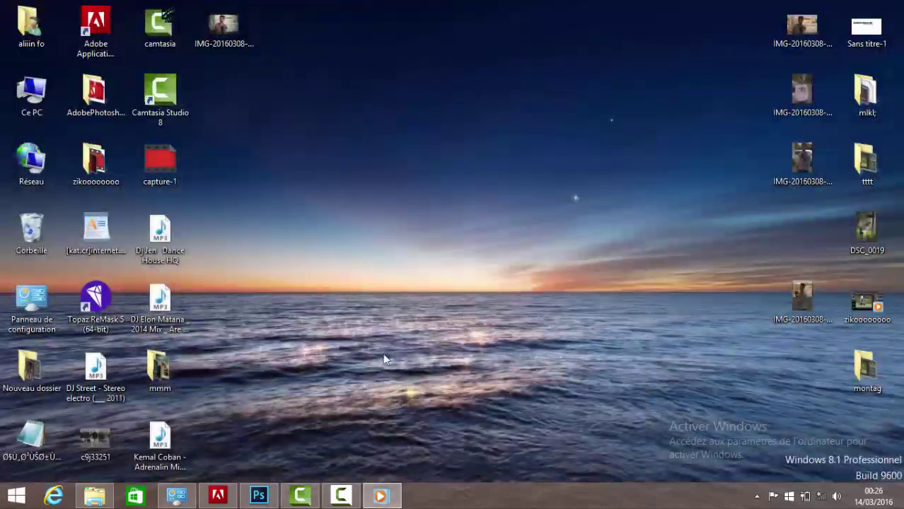
left_click(346, 500)
left_click(345, 500)
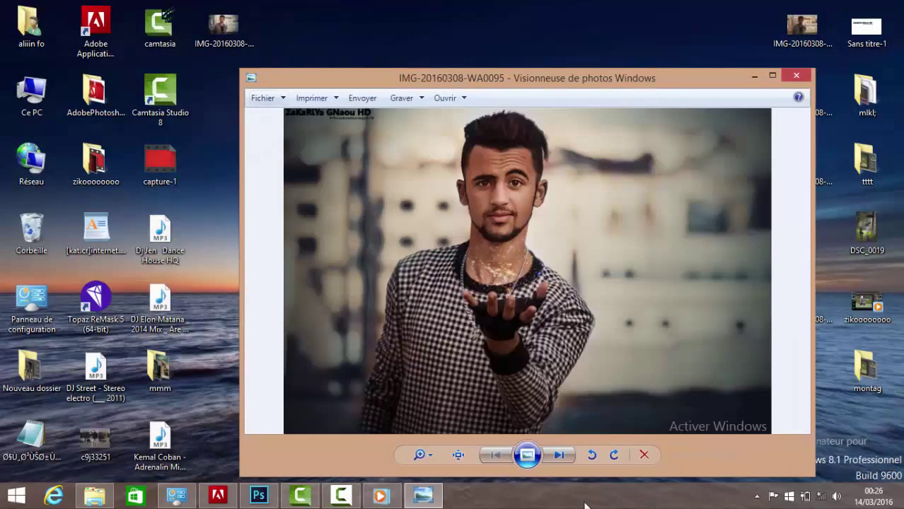
left_click(525, 455)
key("Escape")
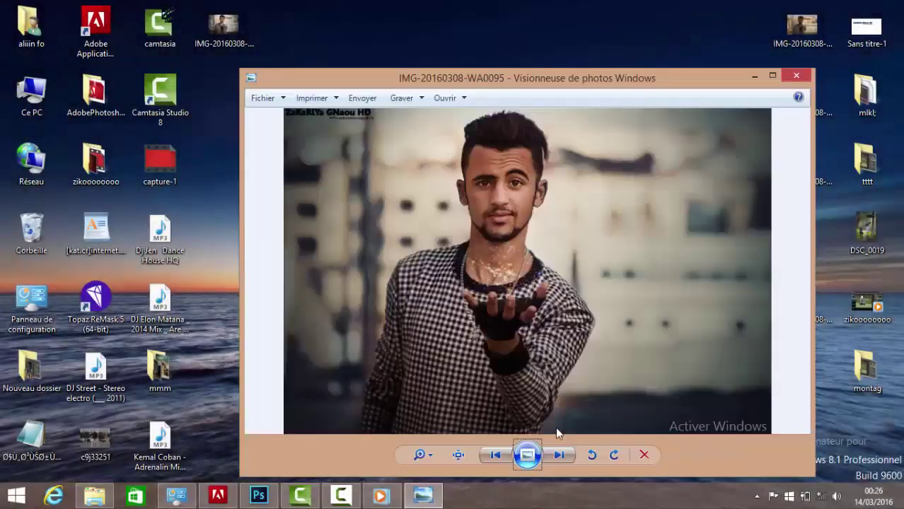
key("alt+F4")
left_click(380, 495)
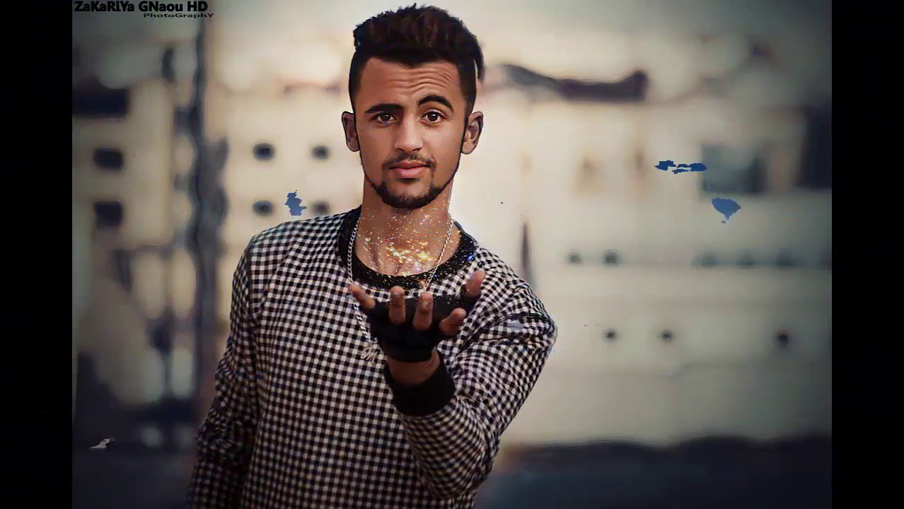